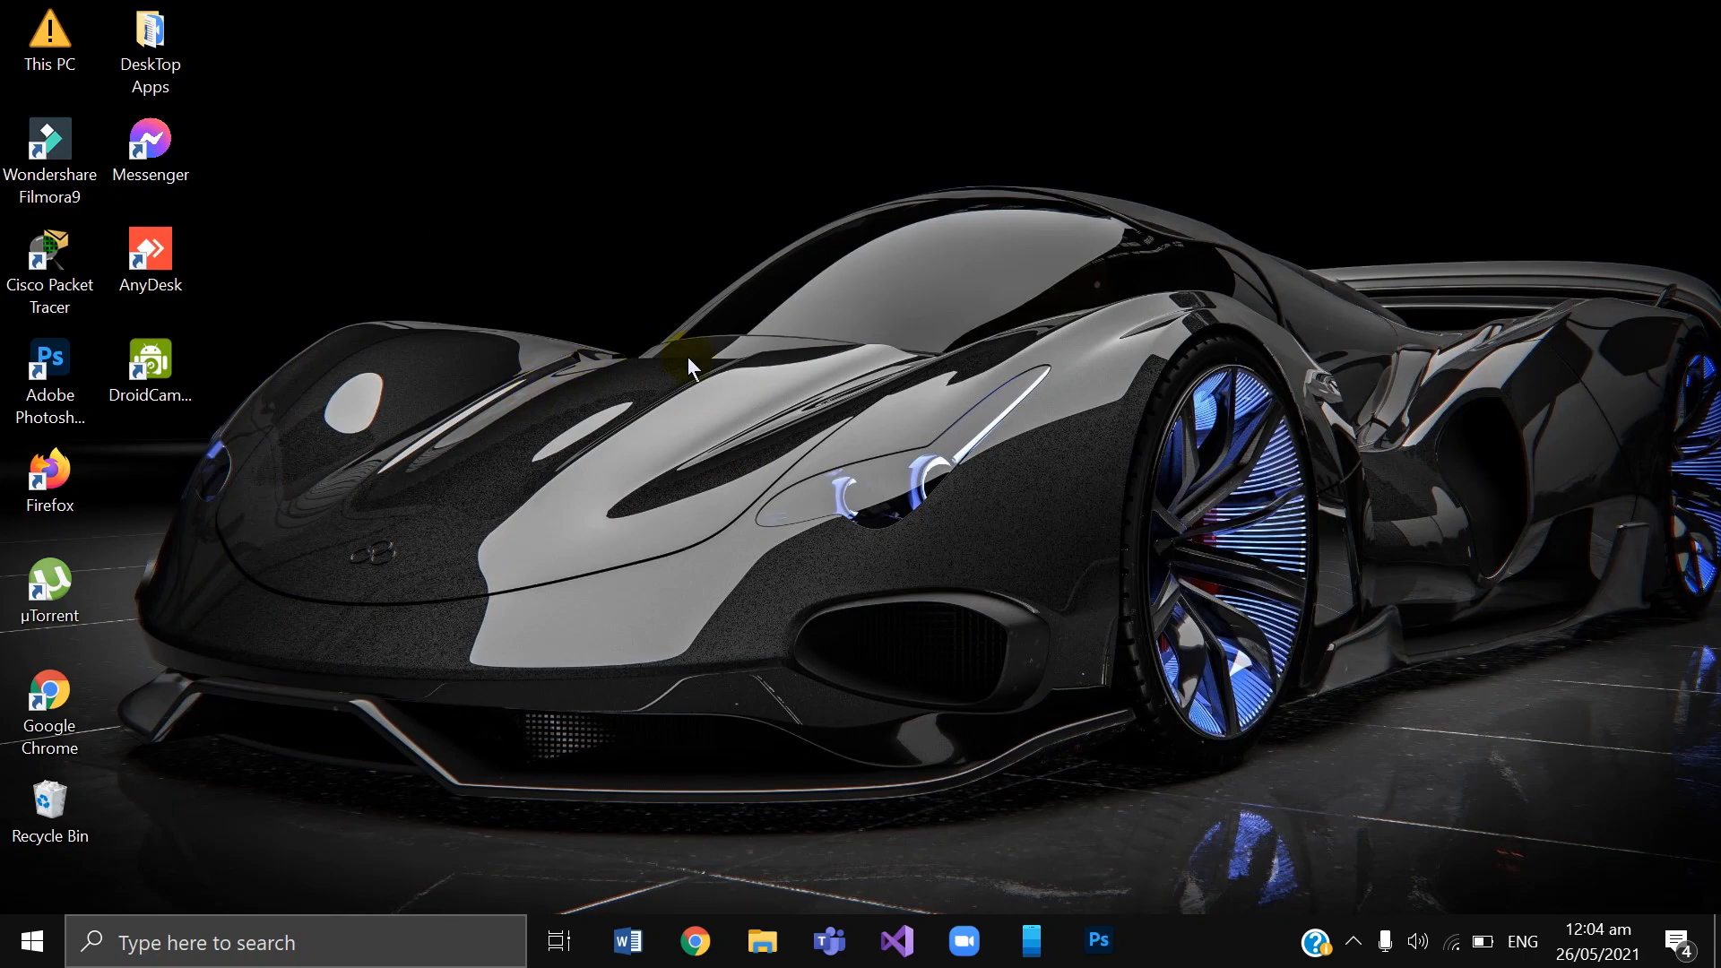
Open Chrome and search Google for "tenorshare 4ddig for windows data recovery".
click(677, 961)
text(ten)
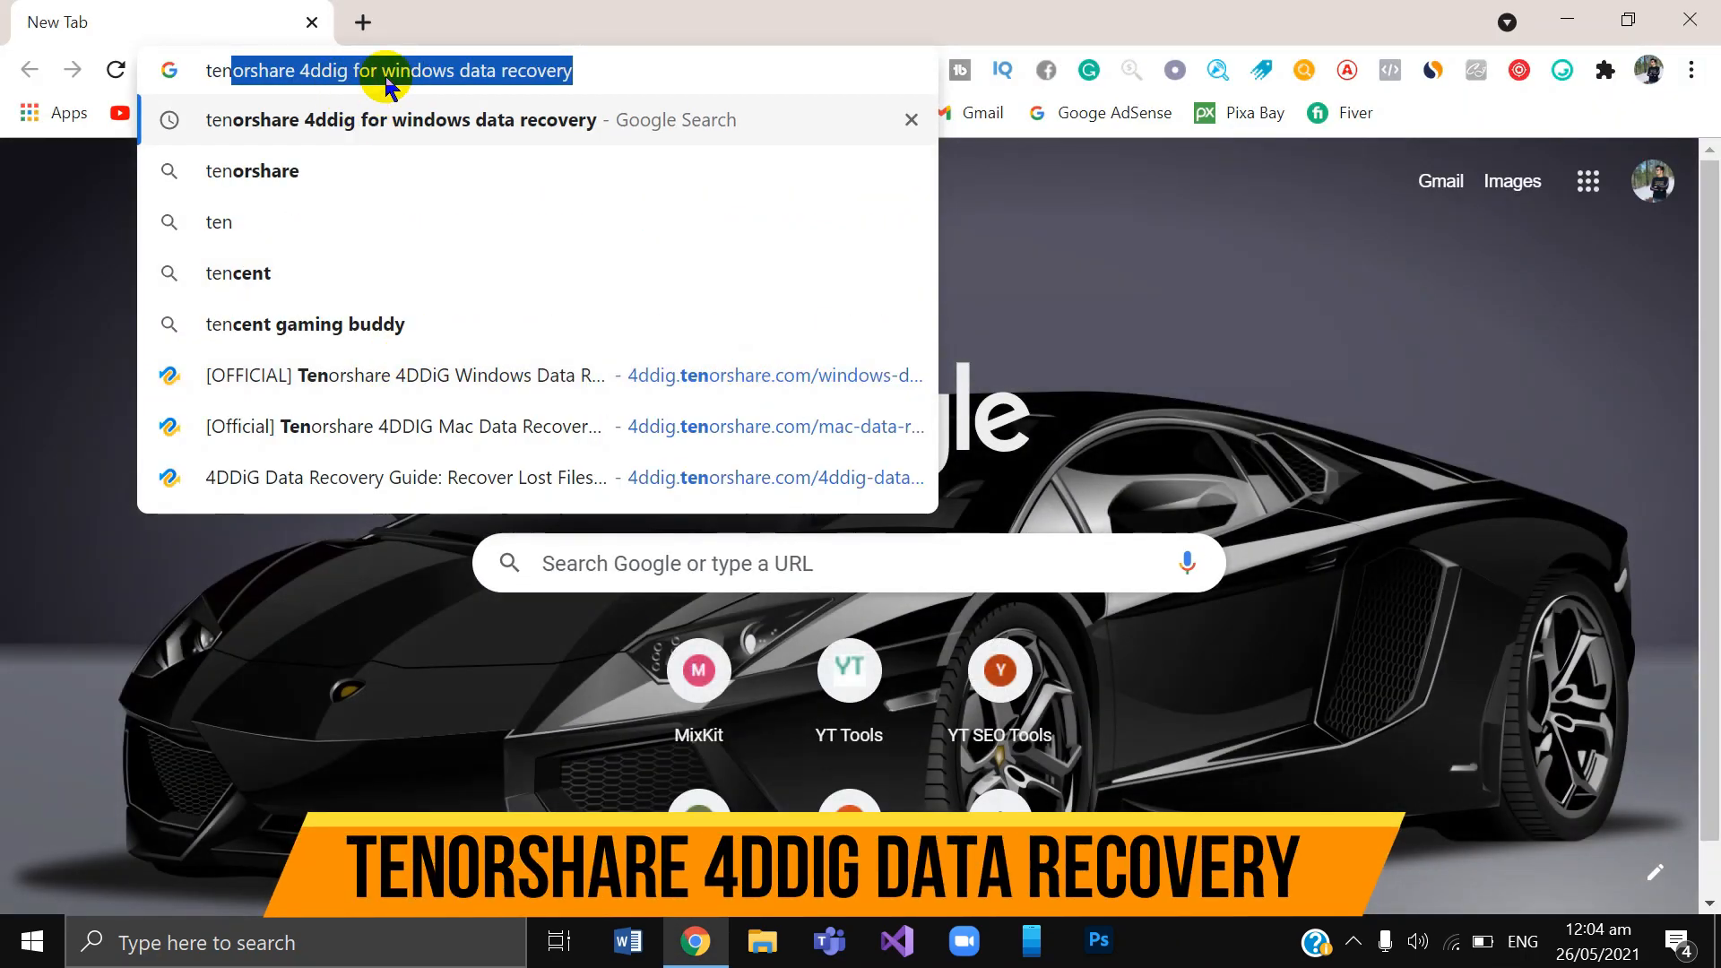
key(Right)
key(Return)
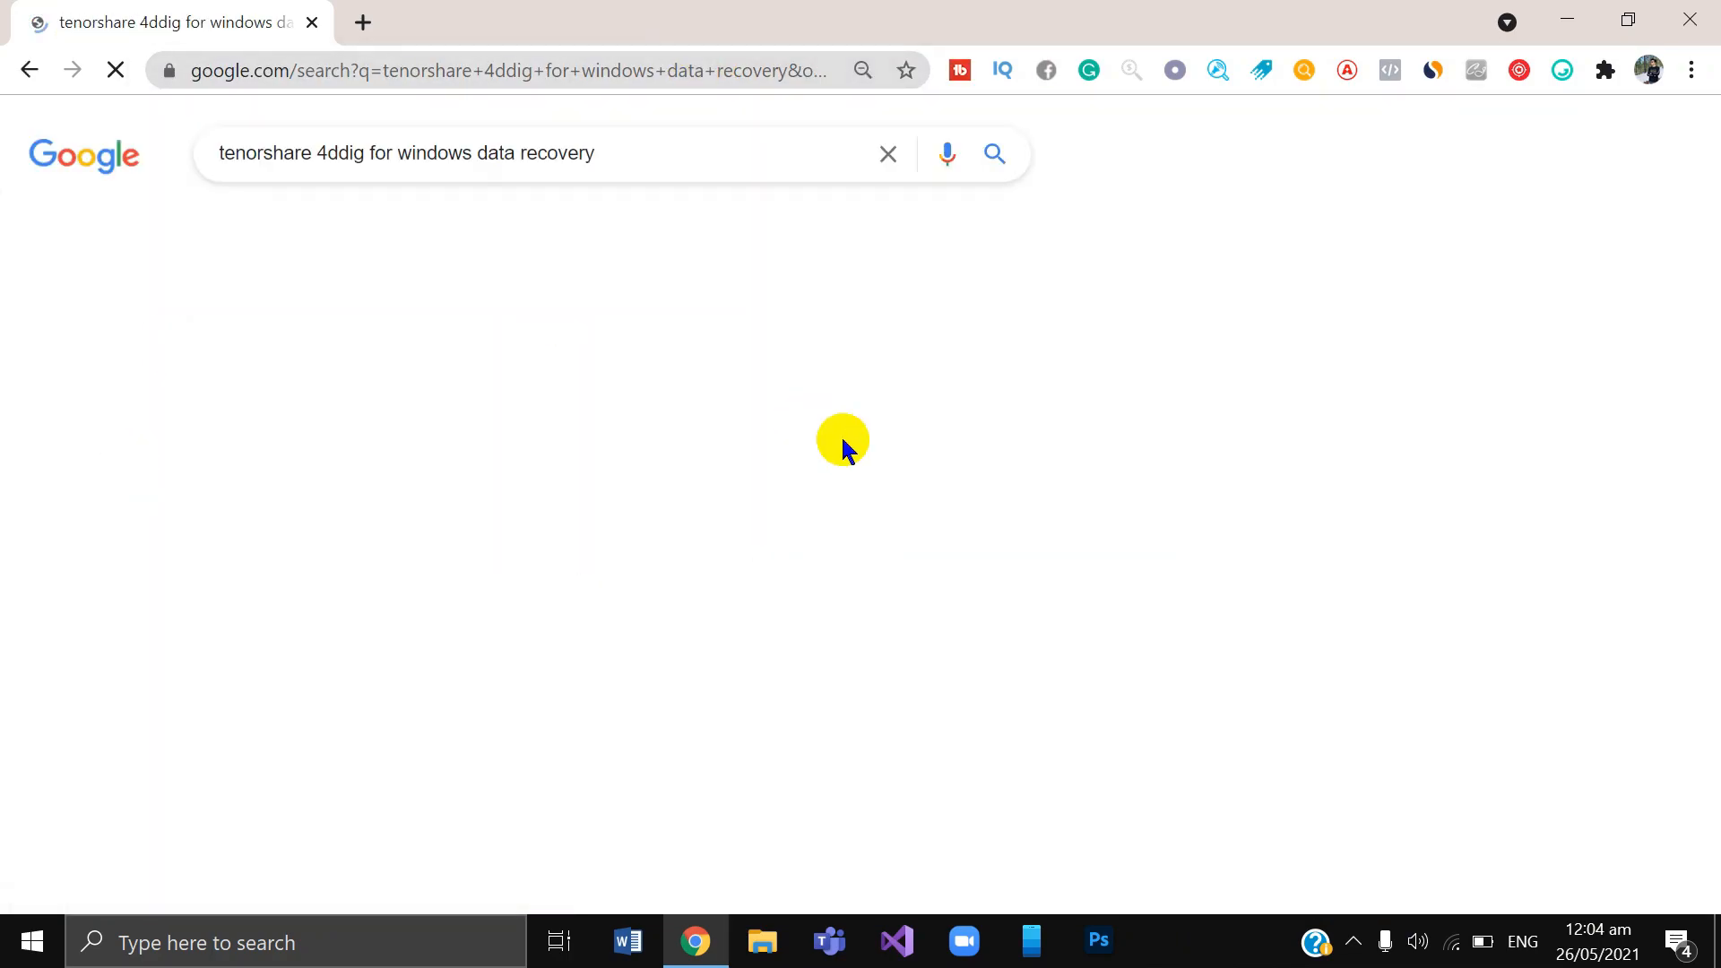
Open the official Tenorshare 4DDiG Windows Data Recovery search result in a new tab and switch to it.
scroll(861, 626, down, 2)
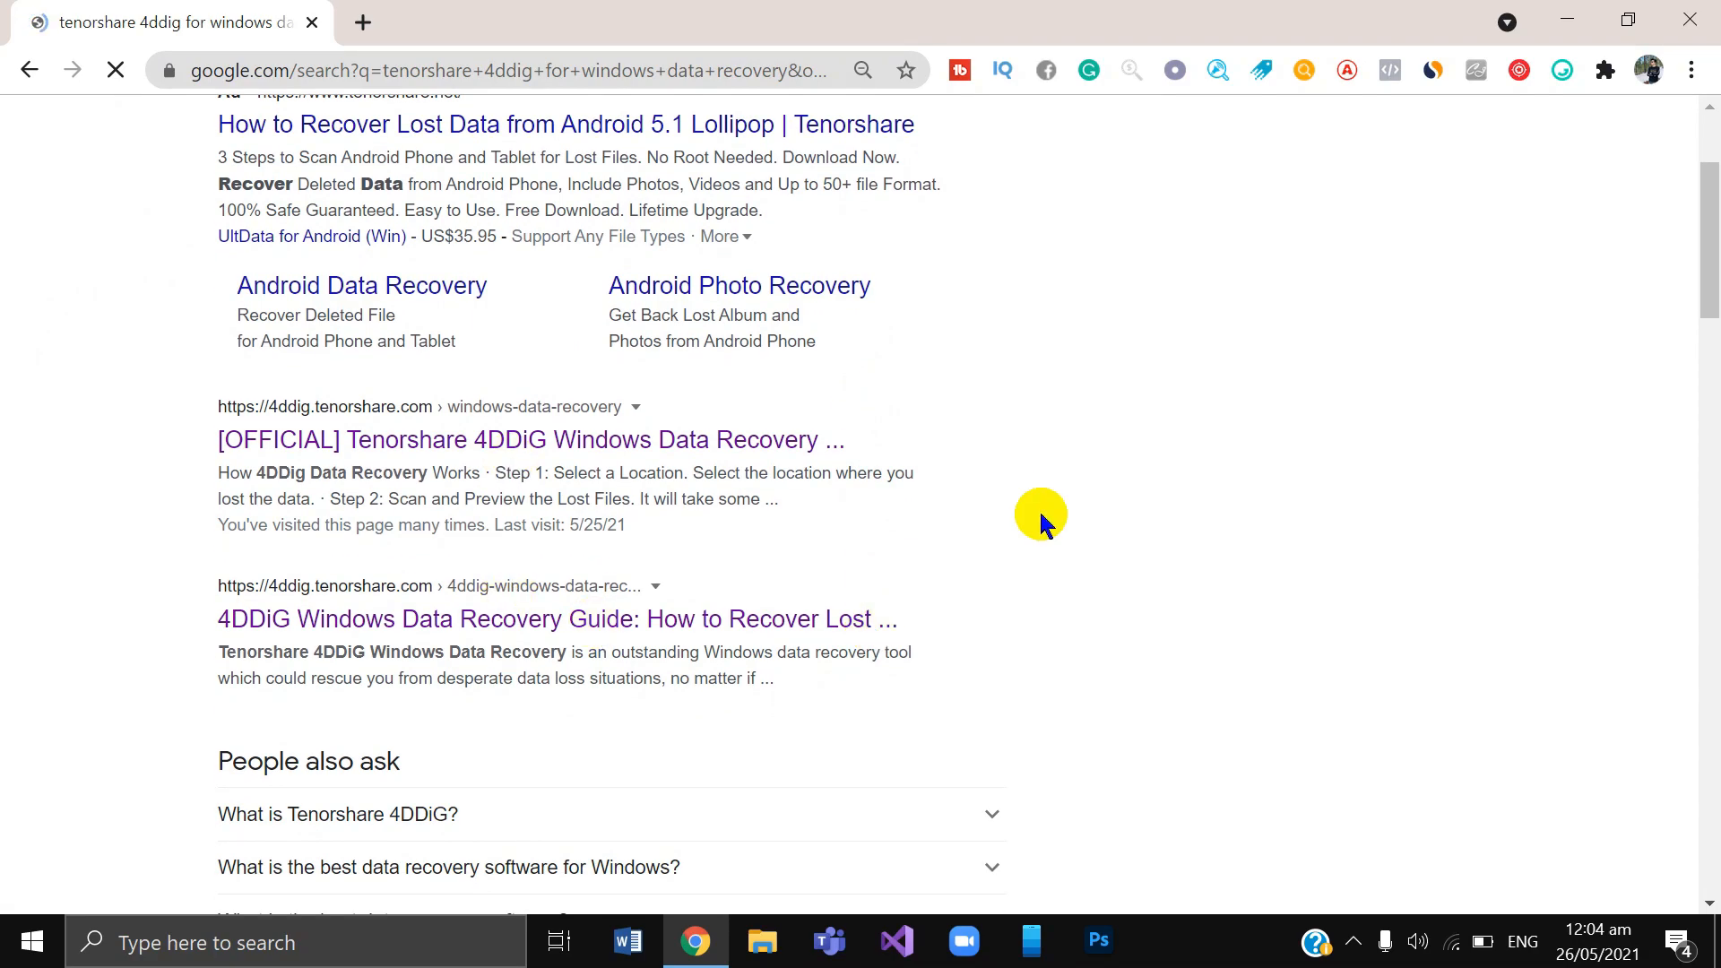
scroll(1042, 518, down, 1)
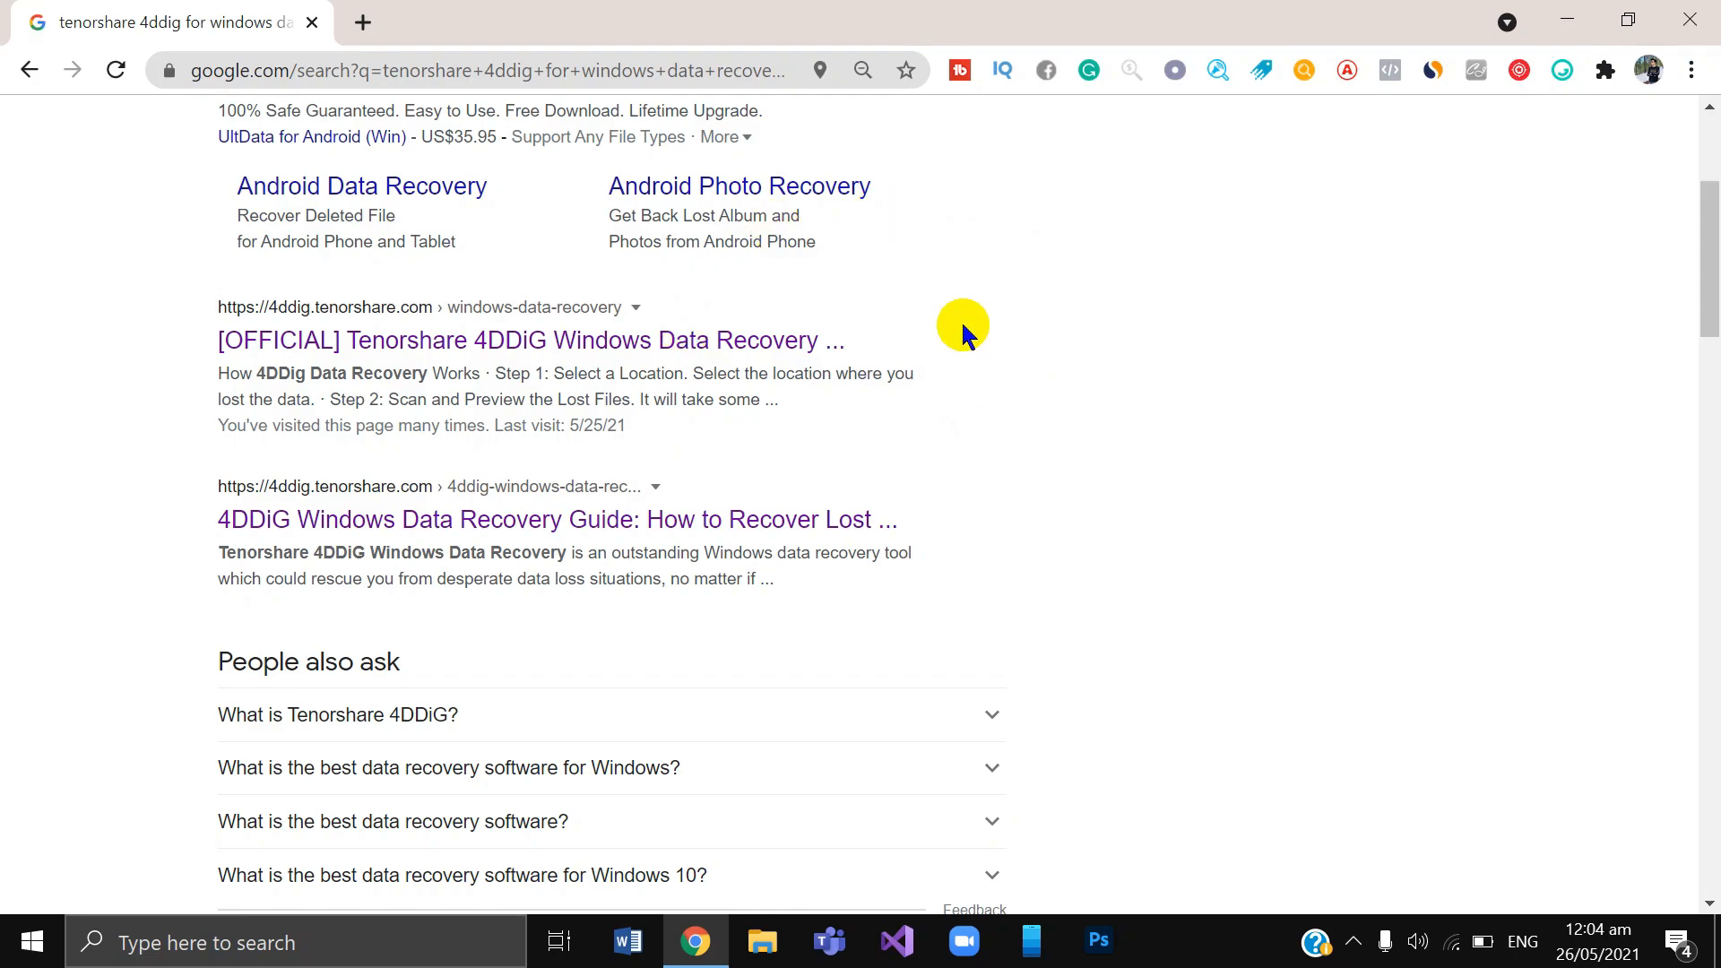
right_click(603, 349)
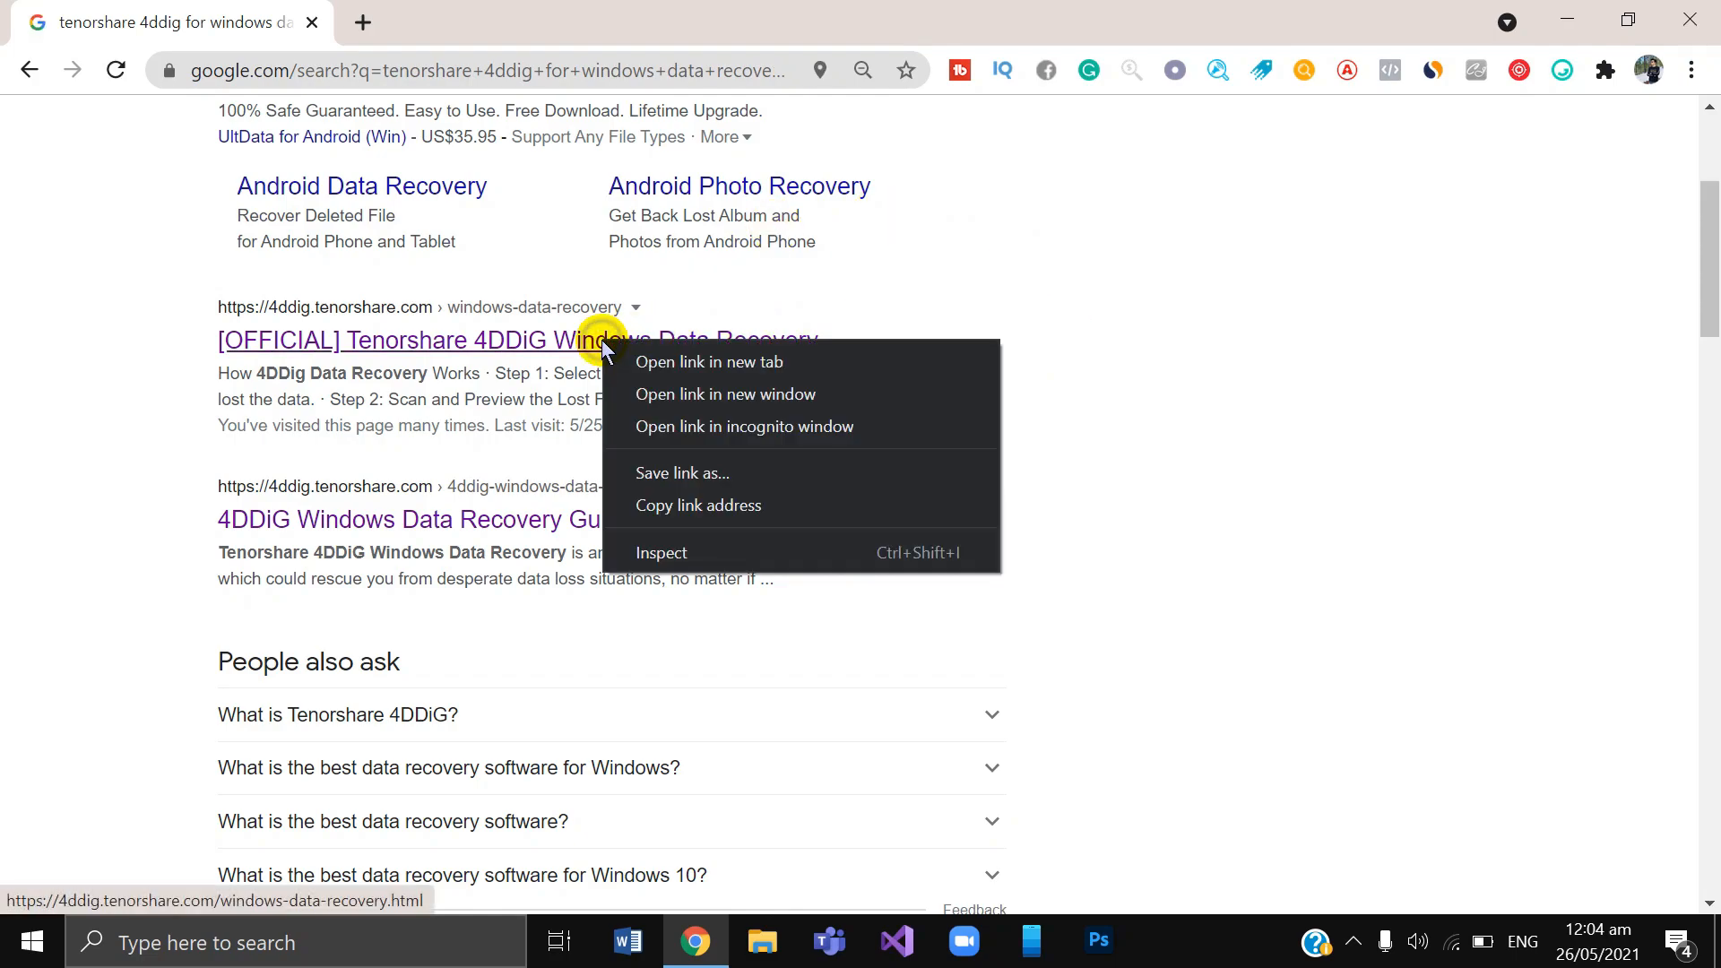
click(650, 362)
click(426, 10)
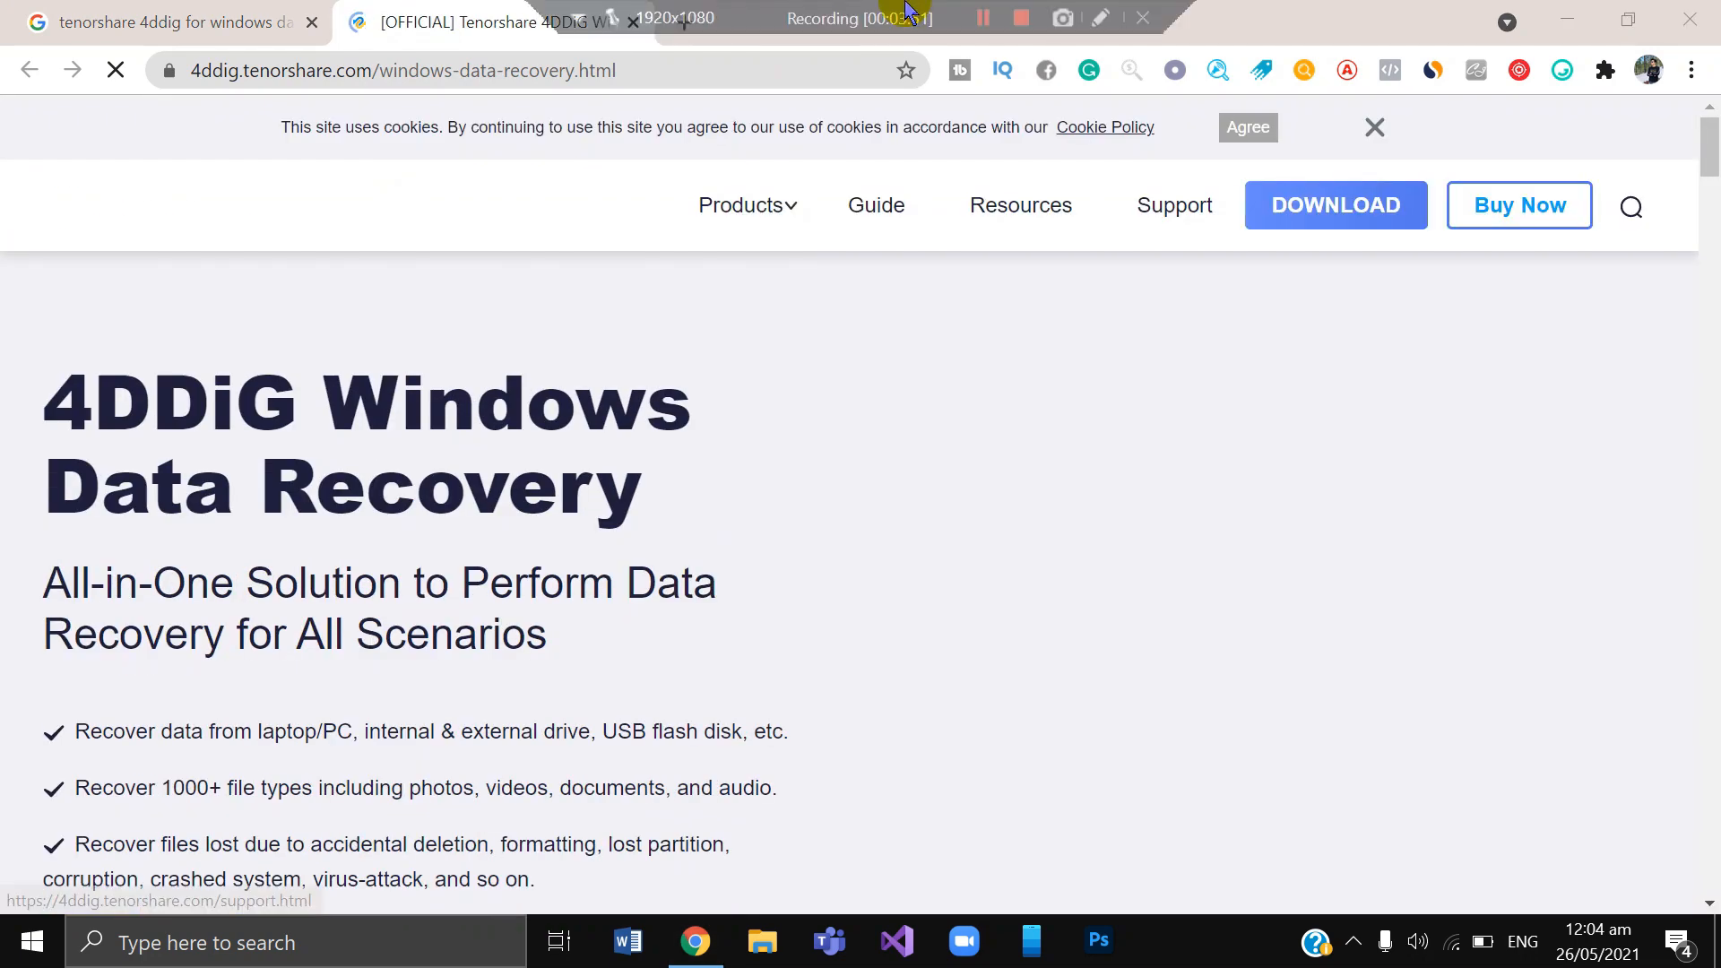
Look over the 4DDiG Windows Data Recovery product page and download the installer.
scroll(1029, 511, down, 2)
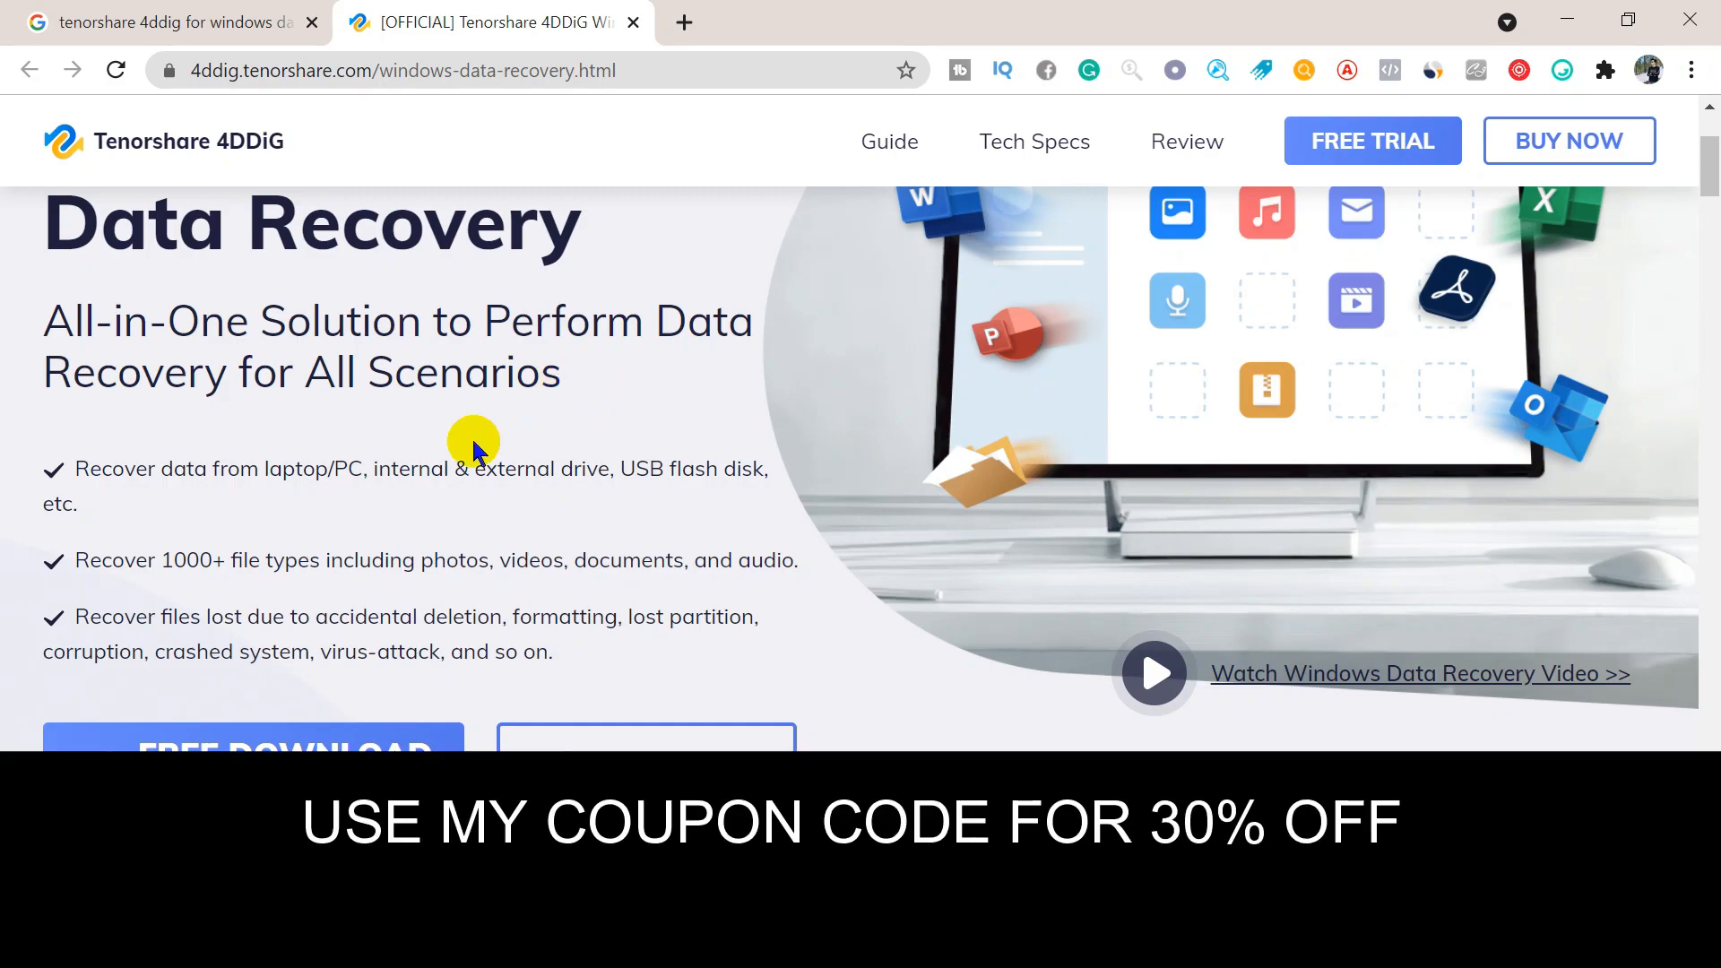
scroll(665, 500, down, 2)
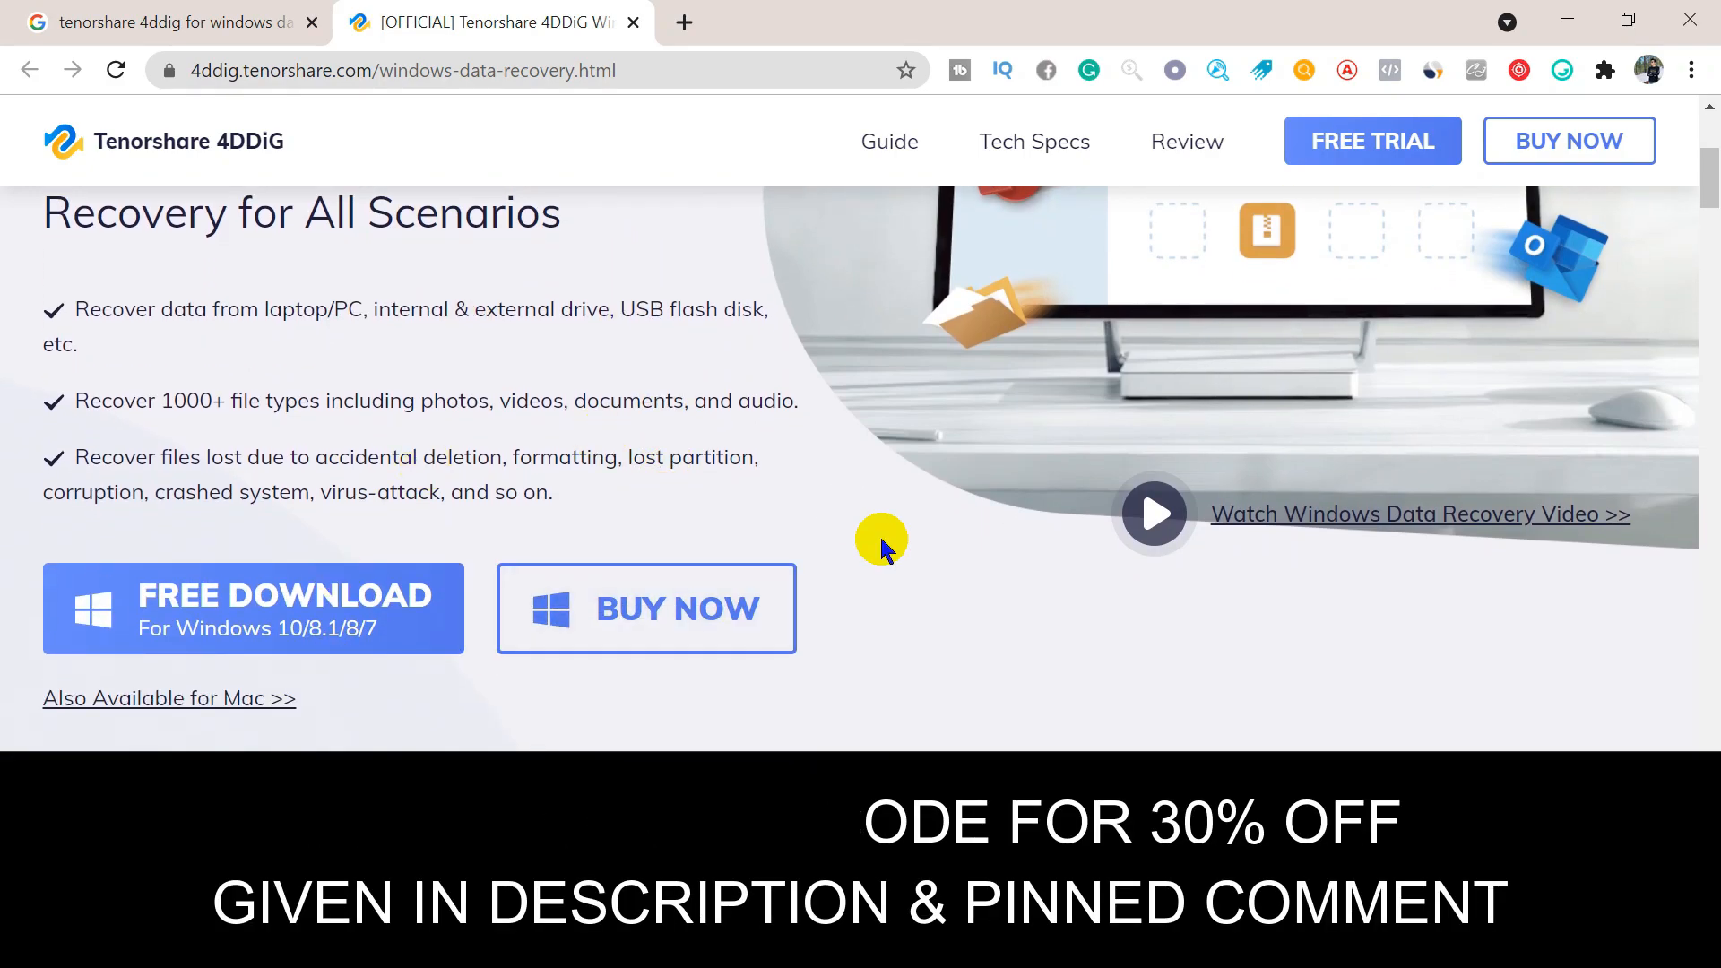
scroll(673, 728, down, 1)
scroll(671, 719, down, 1)
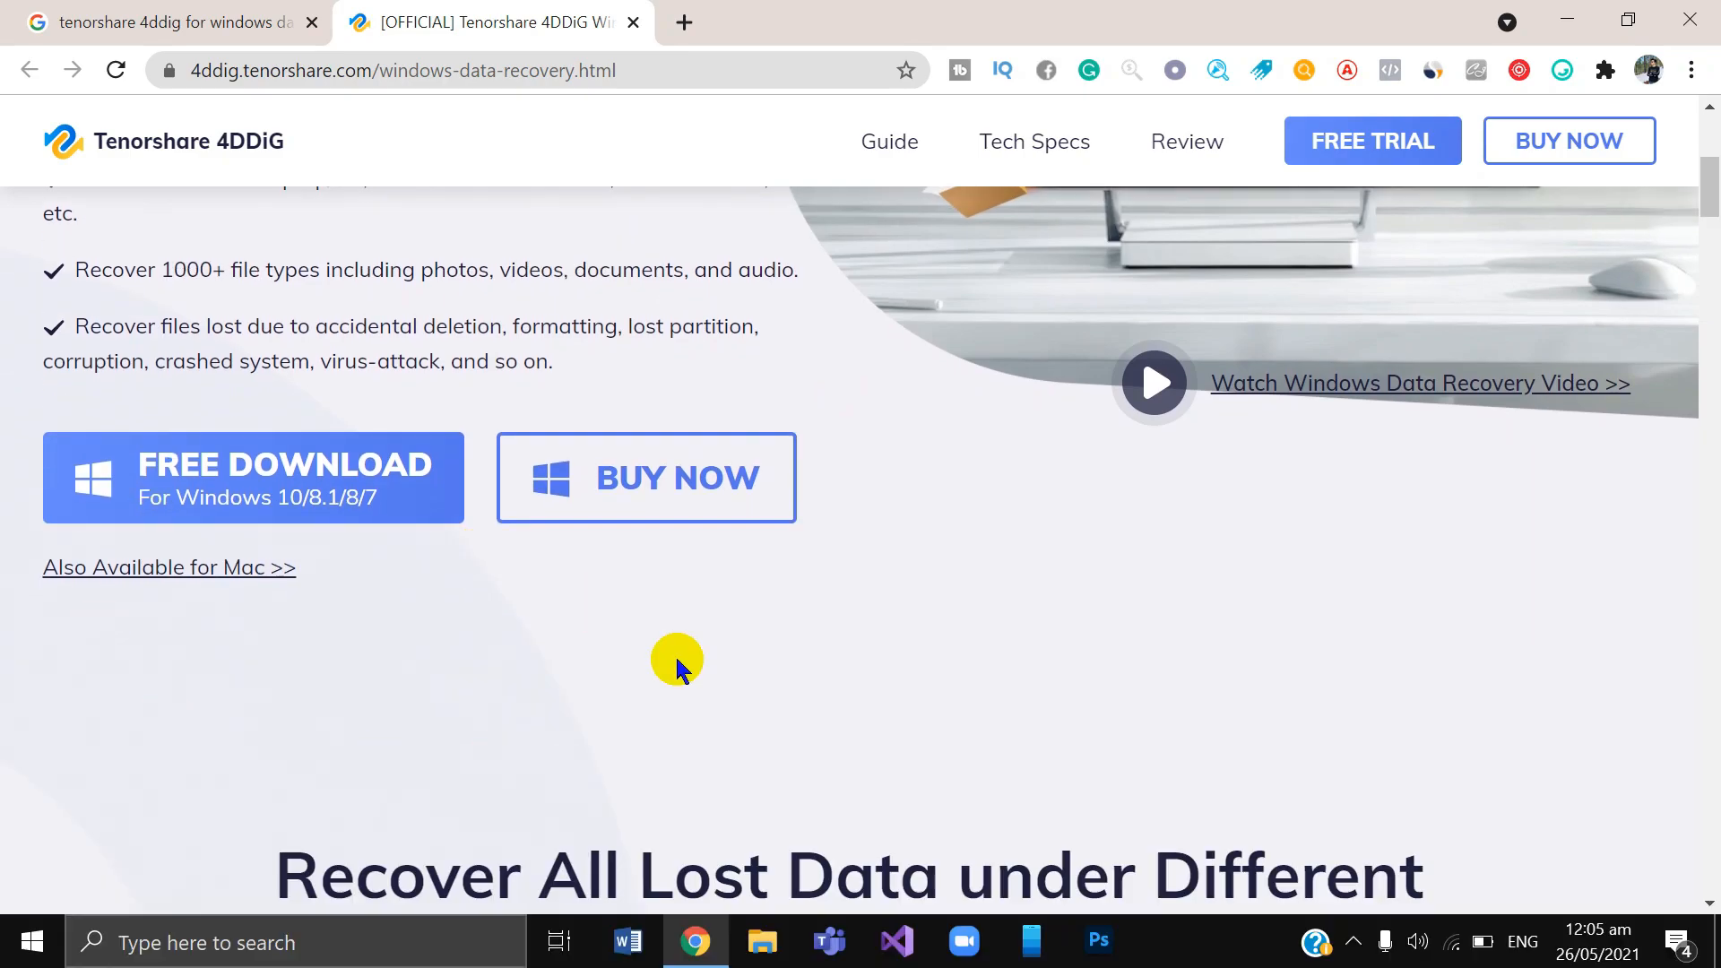
scroll(1017, 350, up, 5)
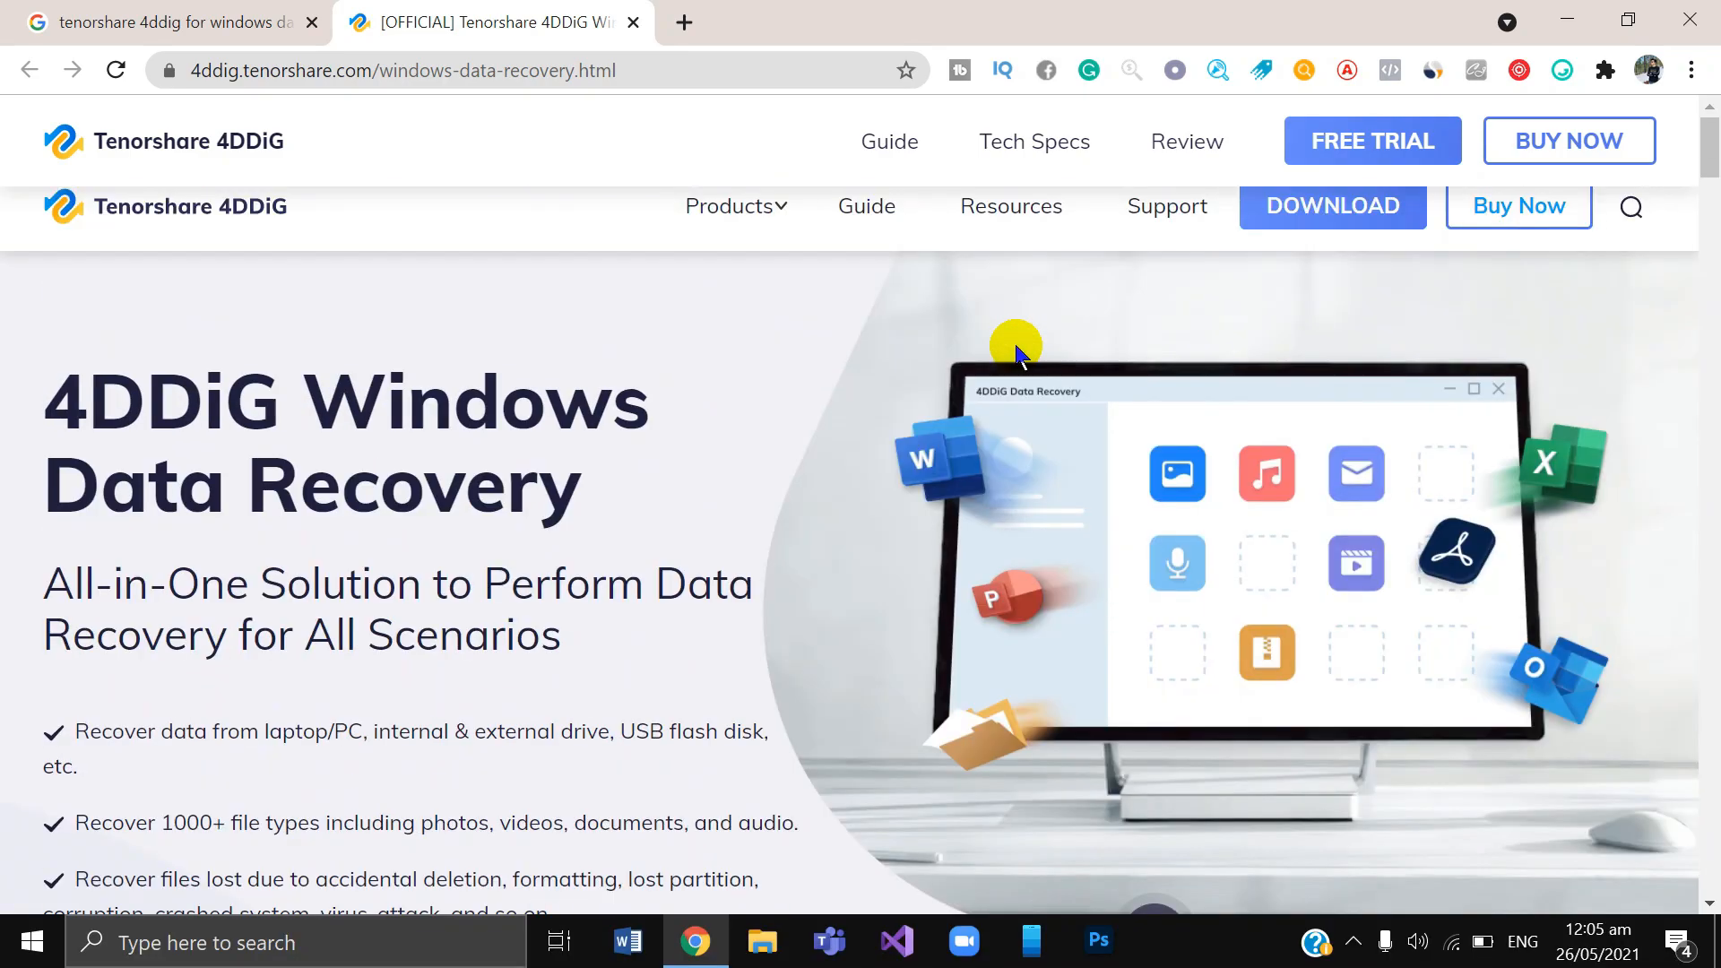
click(1289, 216)
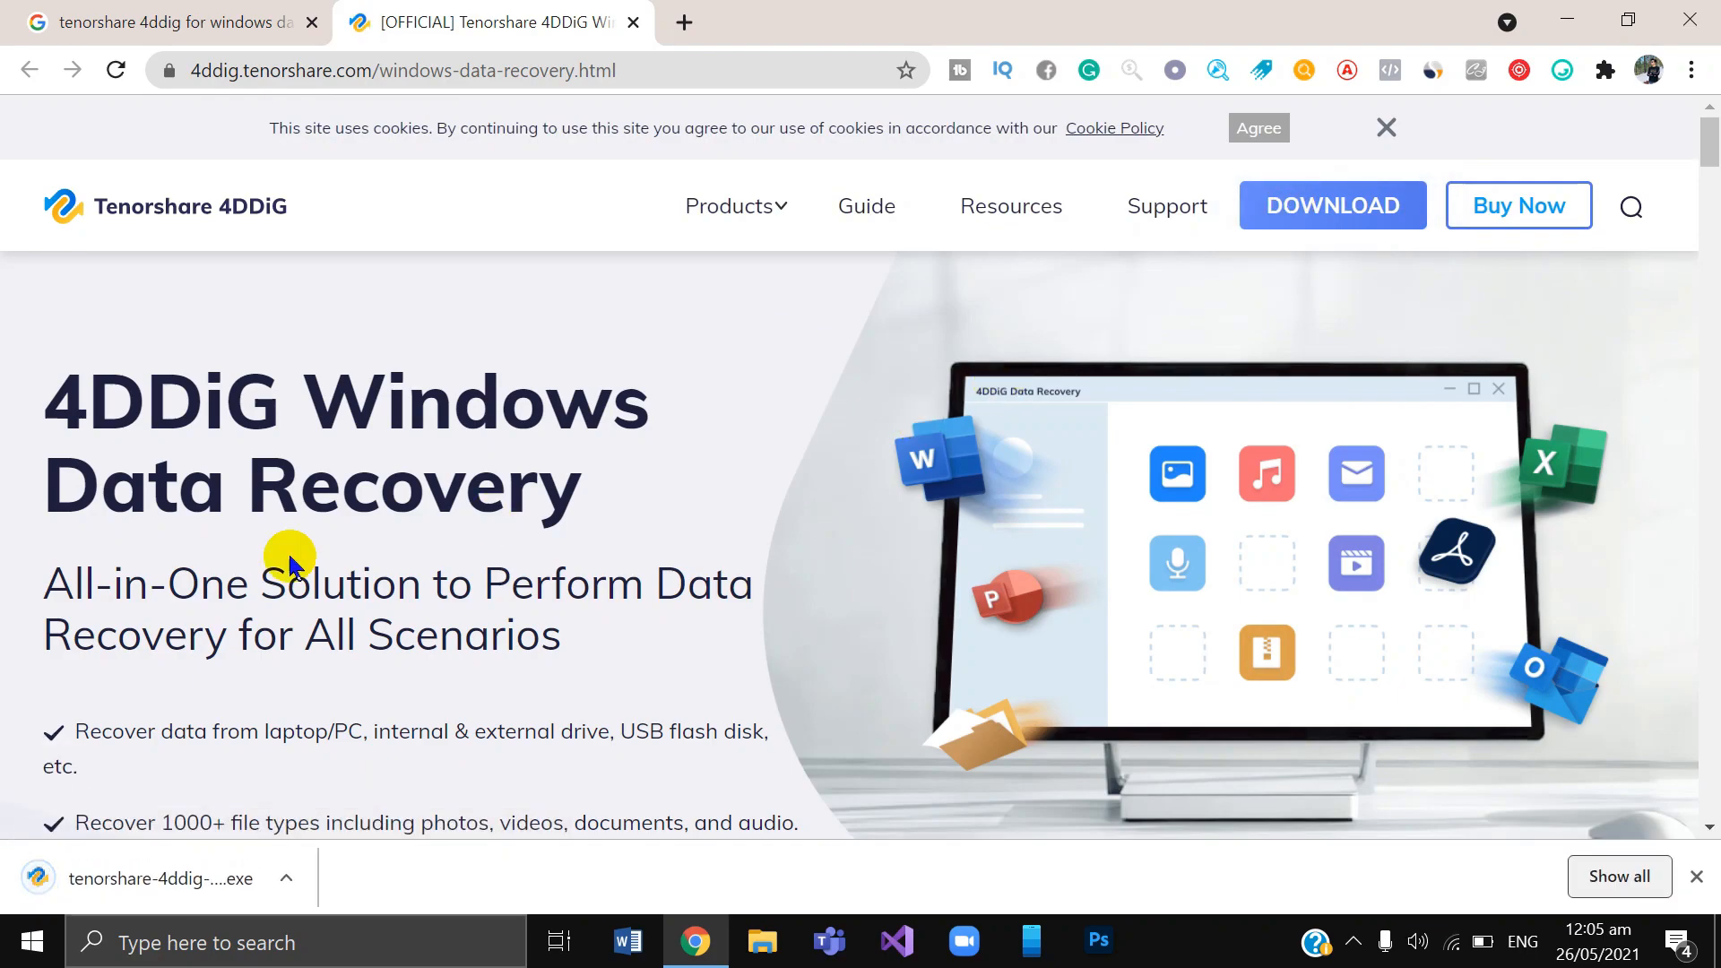
Run the downloaded 4DDiG installer, minimise the browser, and install and start Tenorshare 4DDiG.
scroll(634, 578, down, 7)
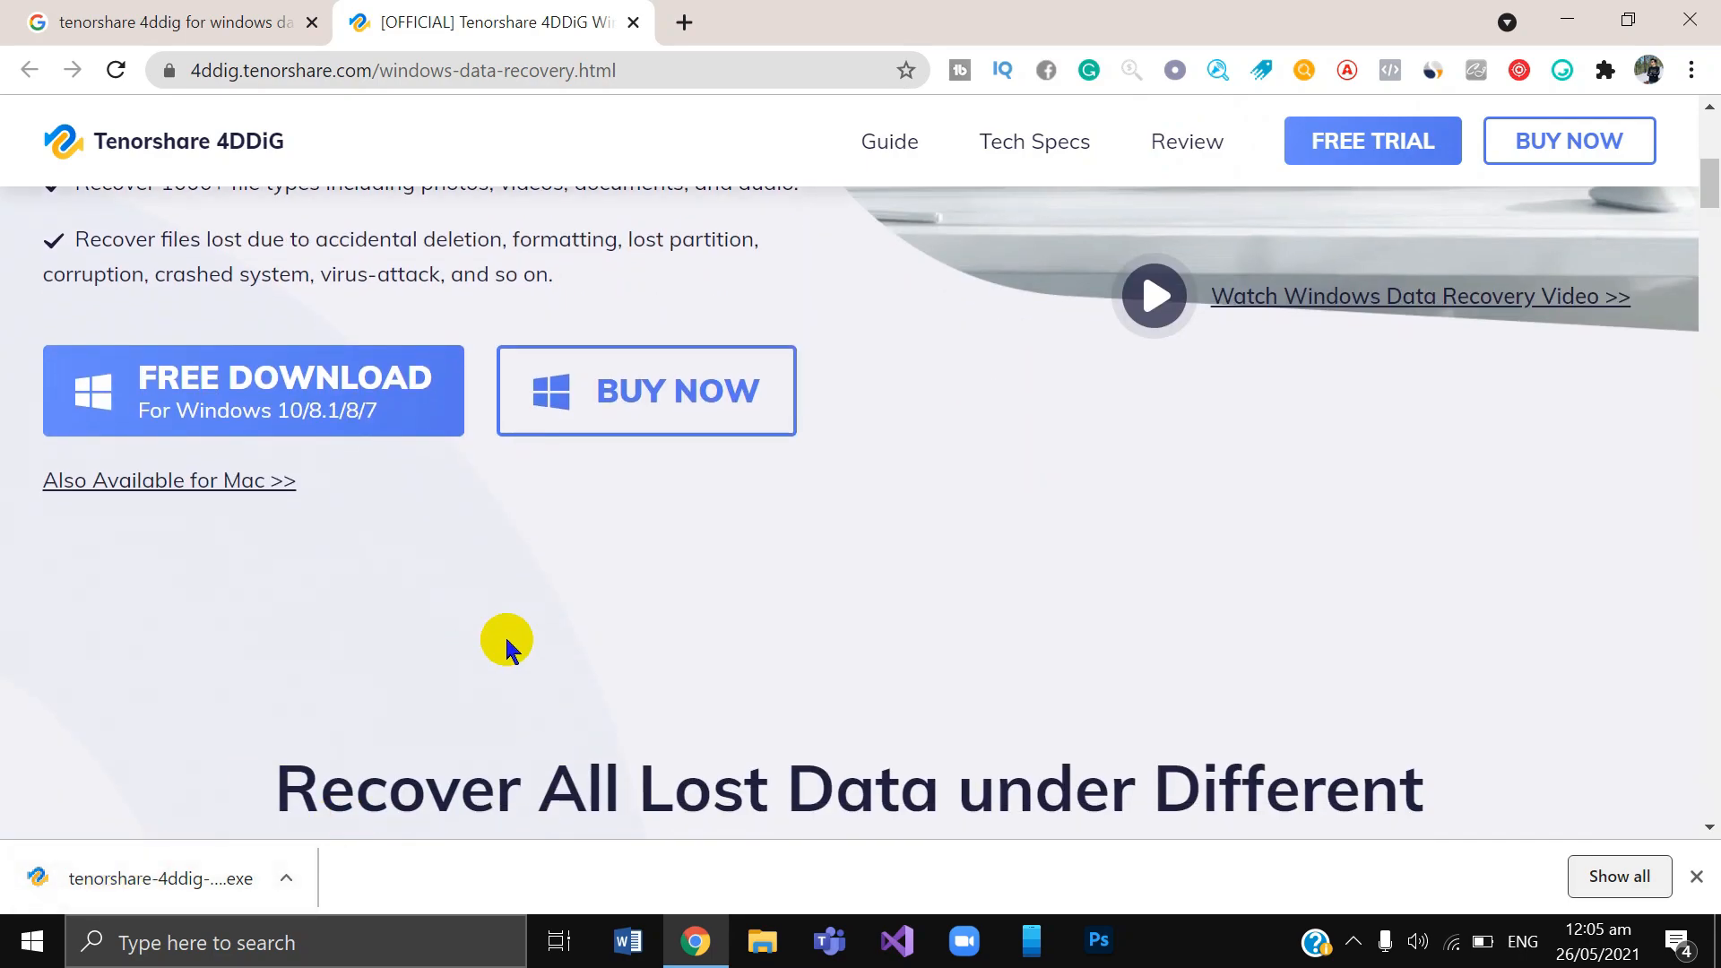
scroll(504, 642, up, 1)
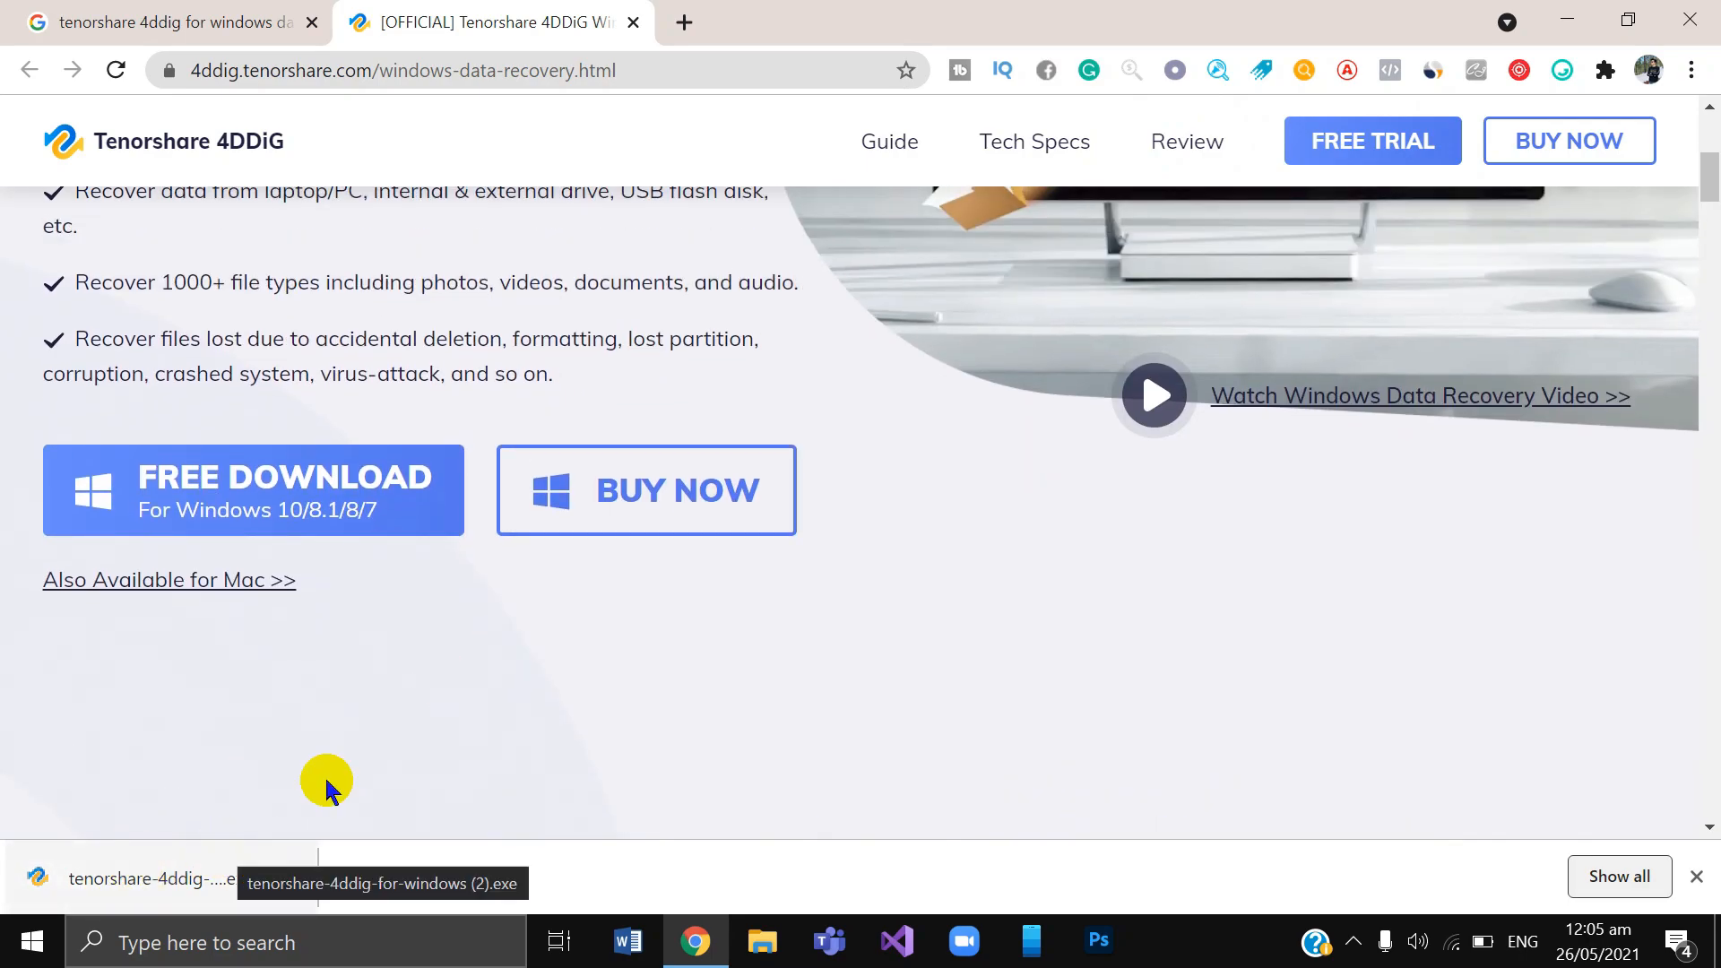
click(139, 881)
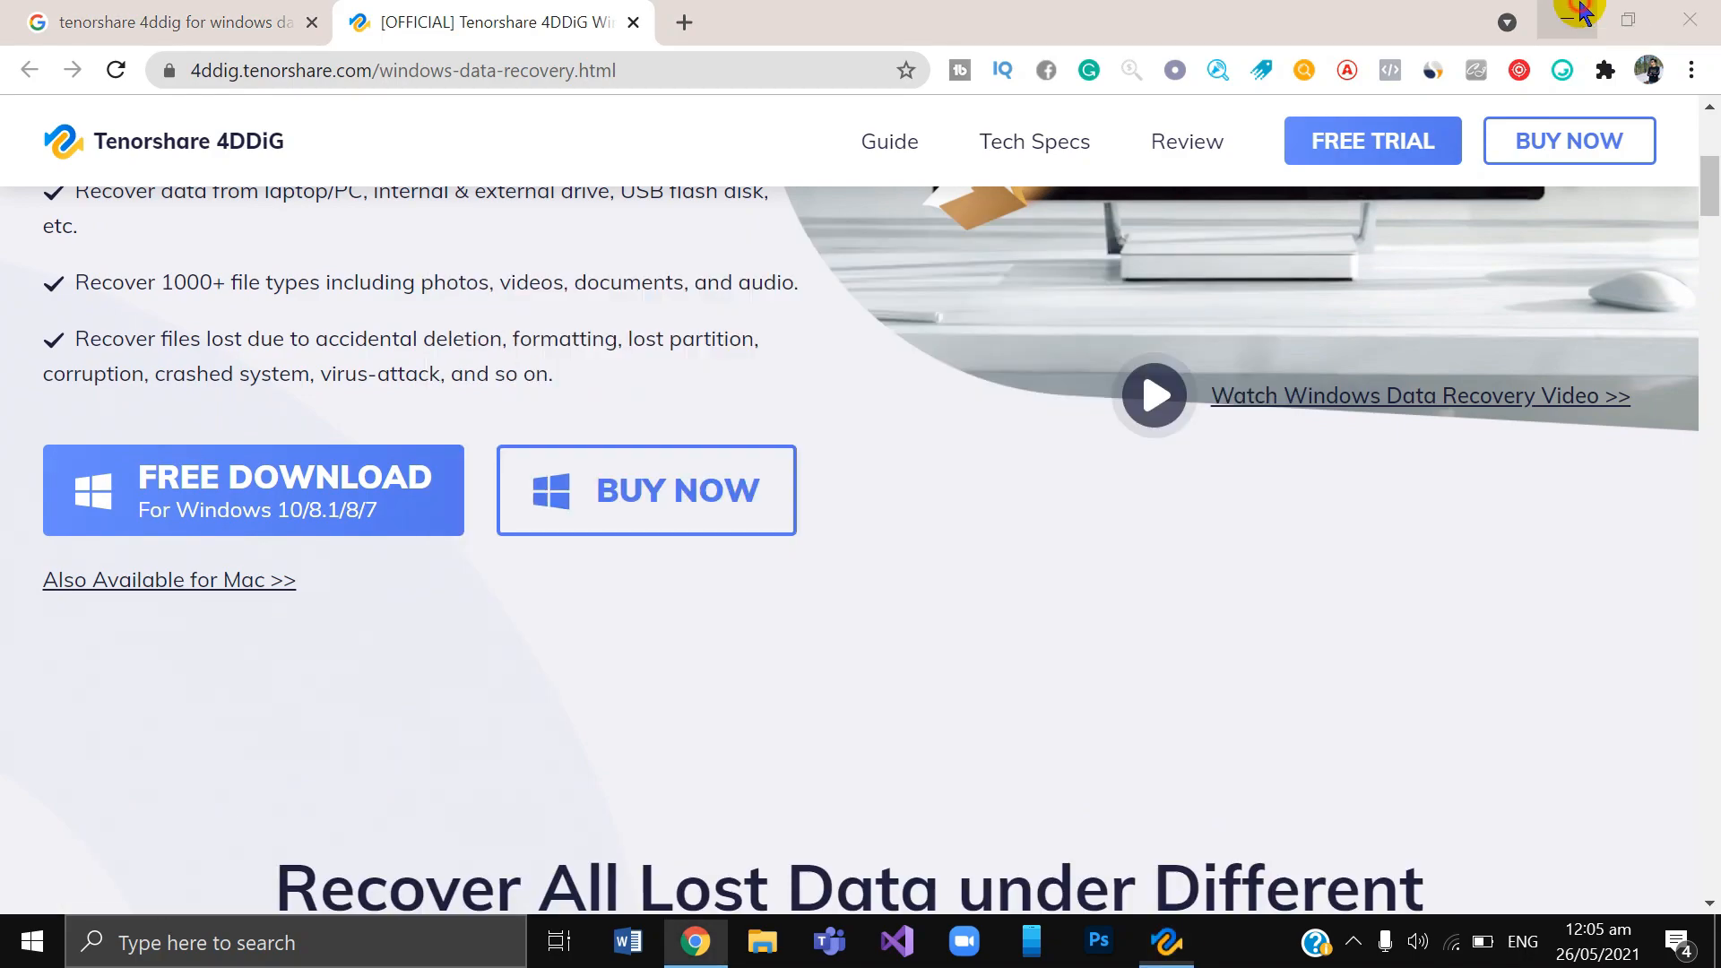
click(1568, 18)
click(825, 496)
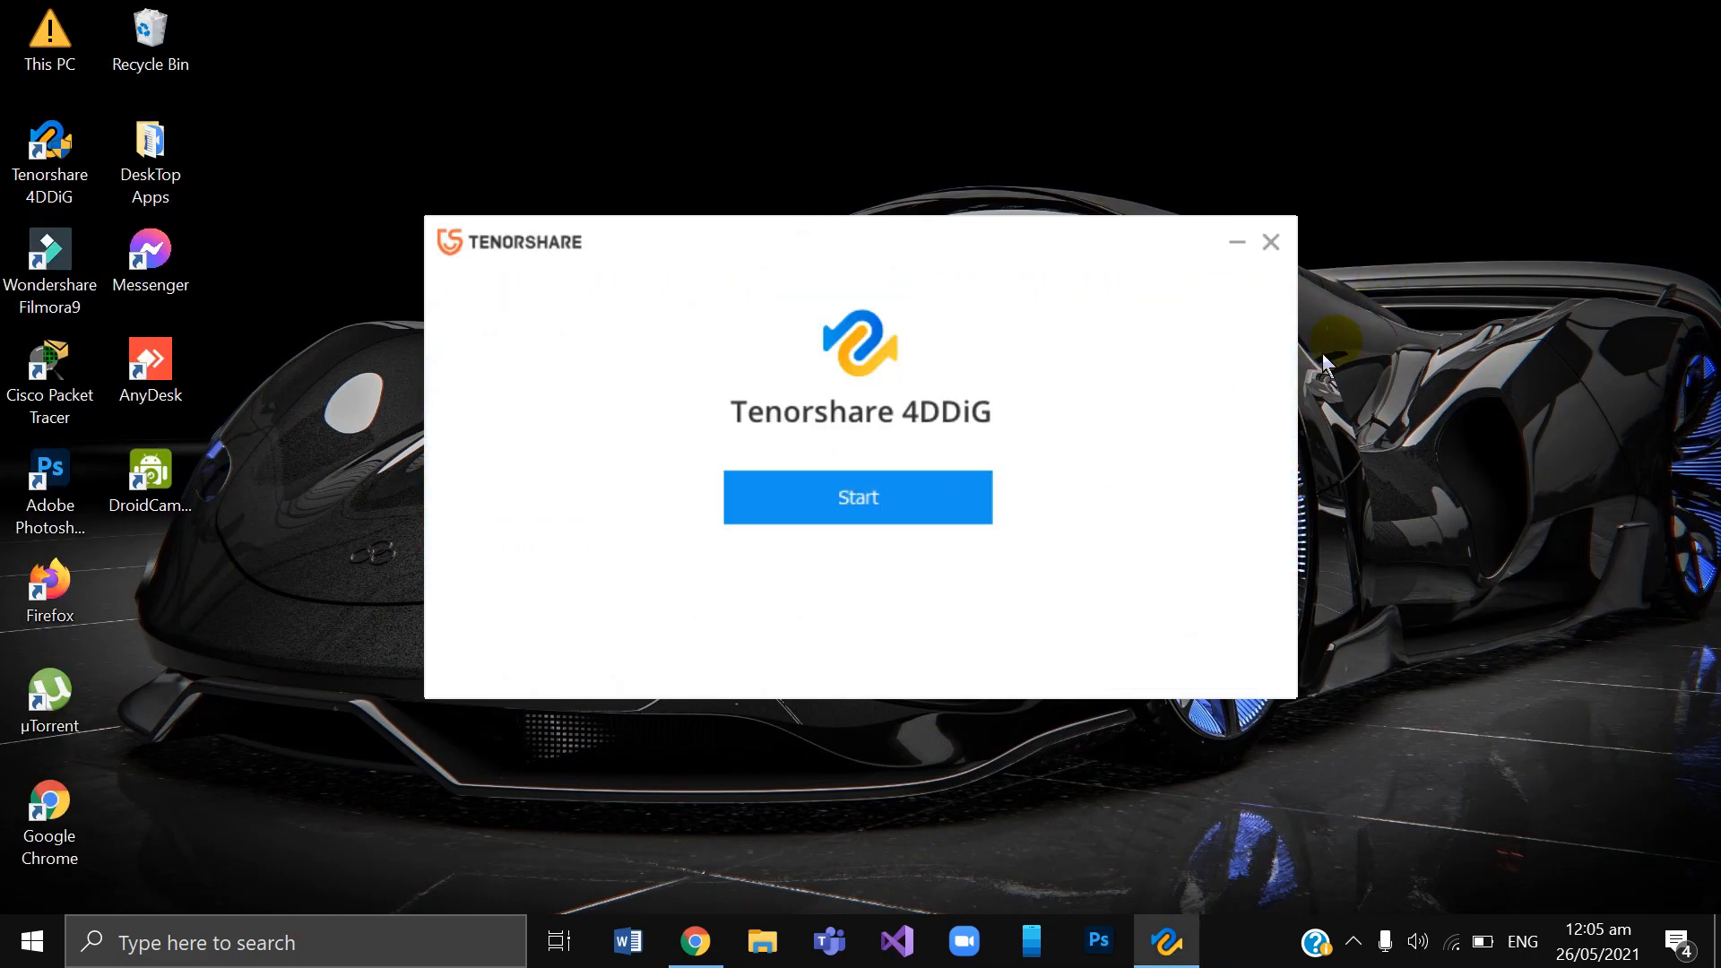
click(895, 507)
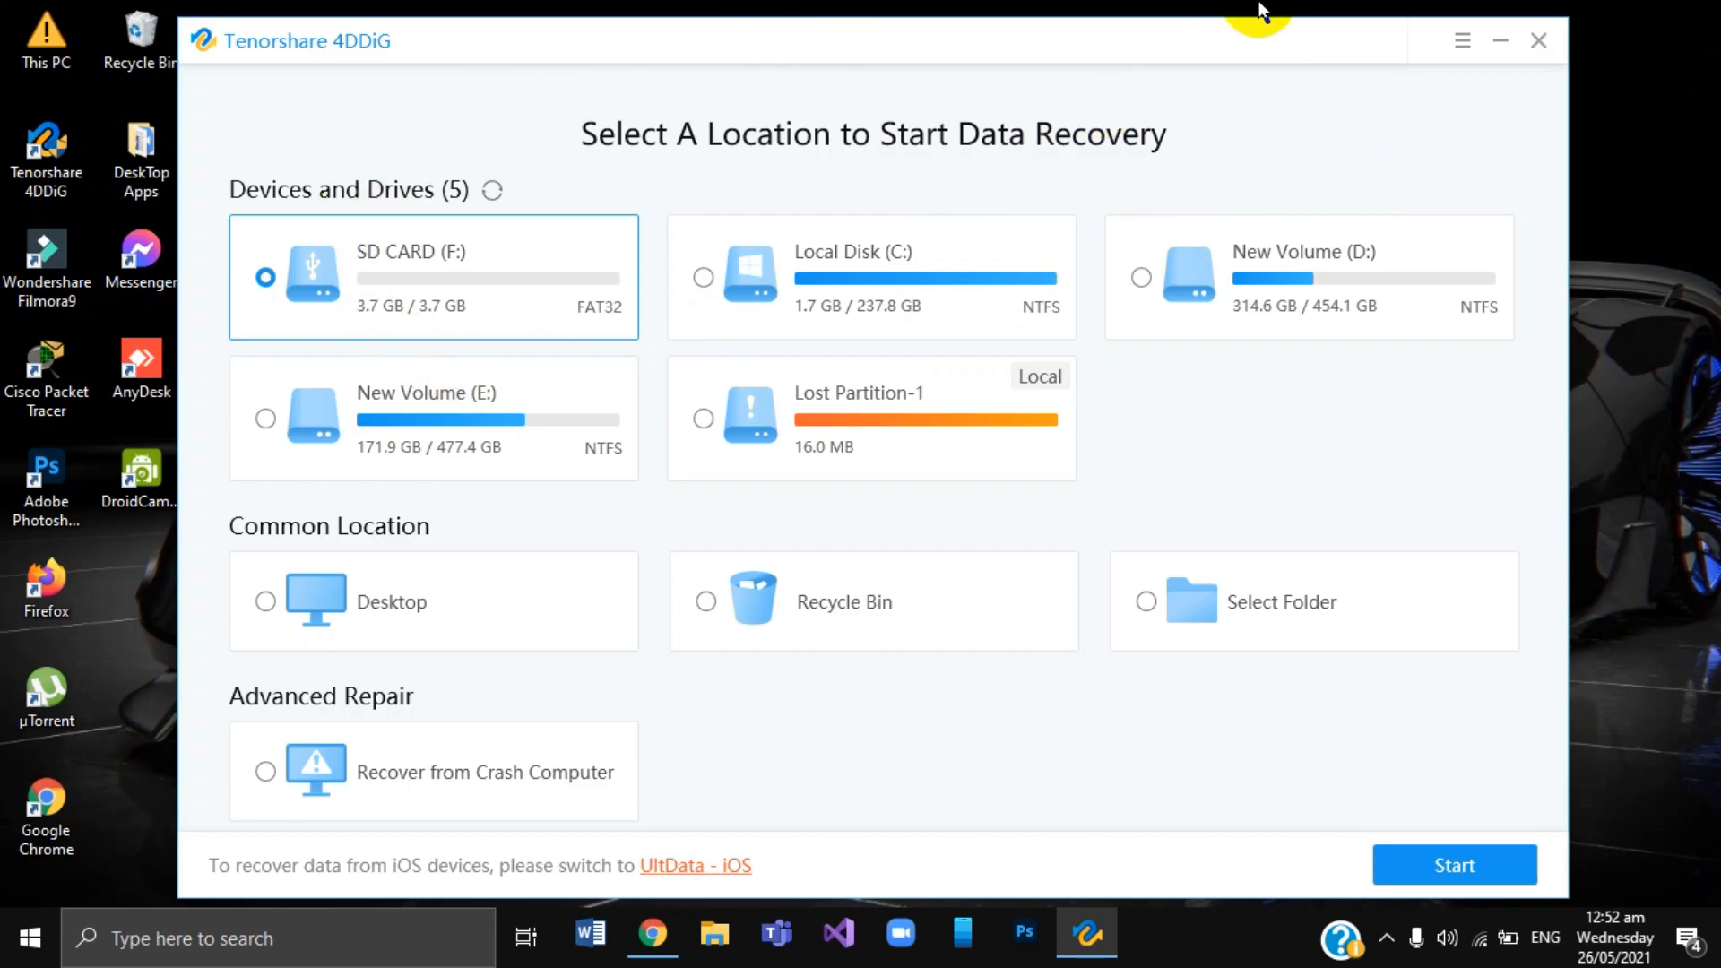
Minimise Tenorshare 4DDiG and open the SD CARD (F:) drive from This PC in File Explorer.
click(1502, 38)
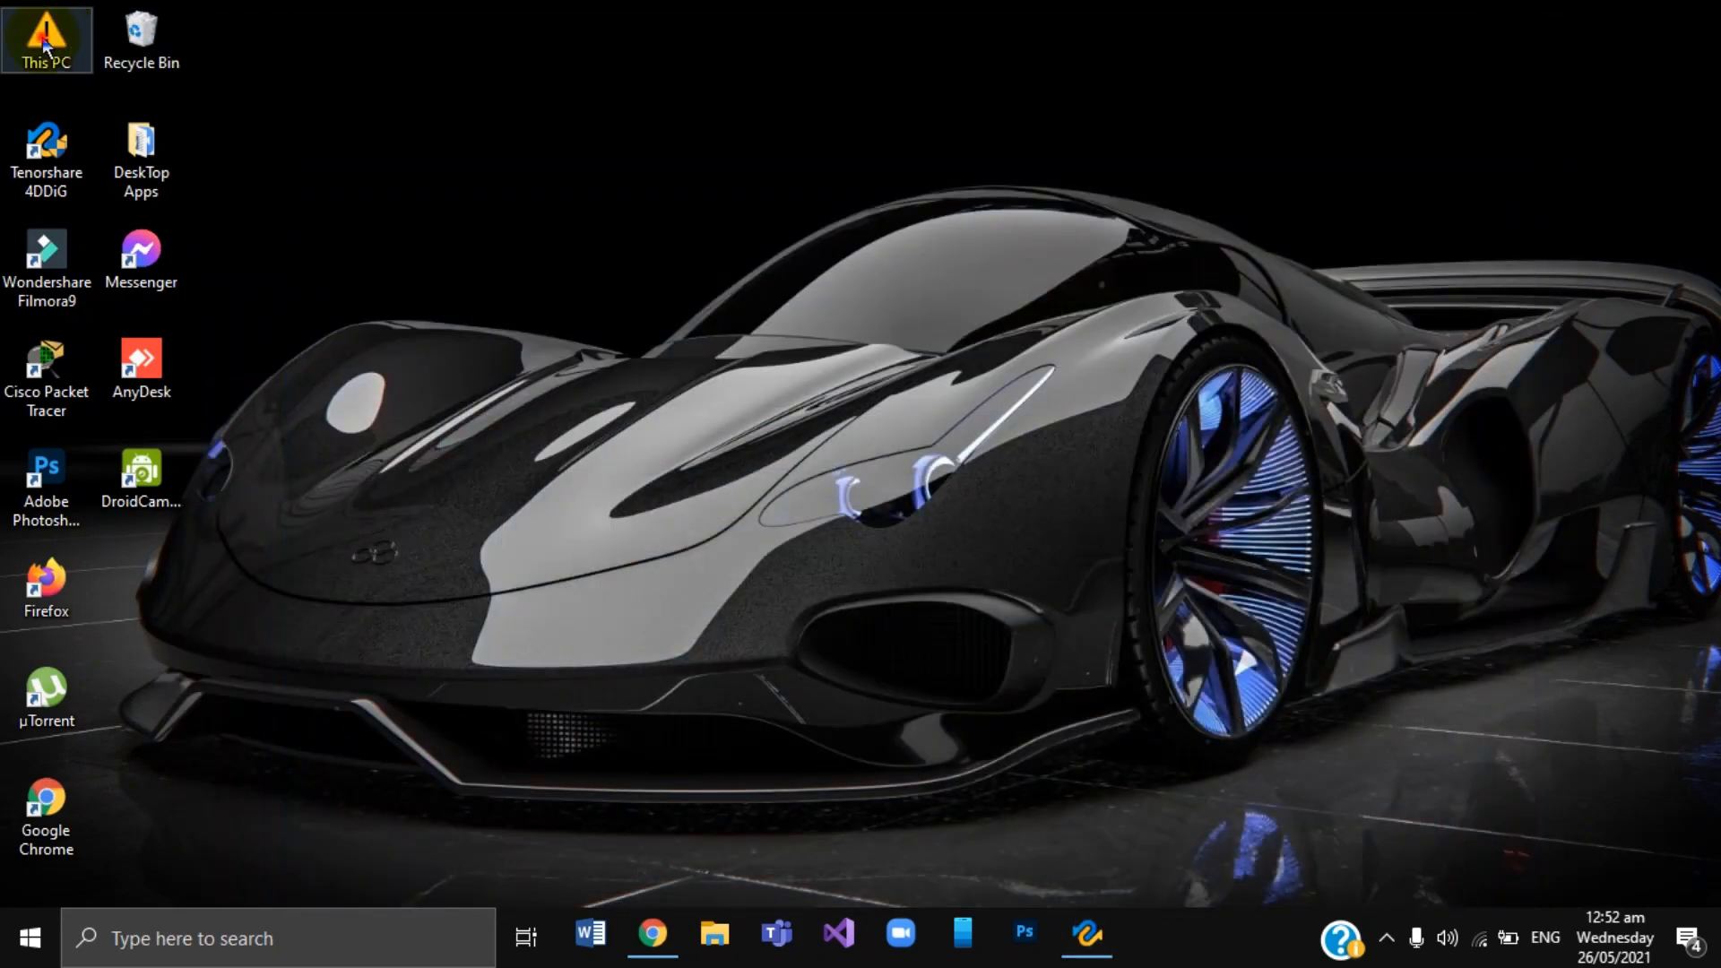
double_click(44, 43)
click(1345, 359)
double_click(1345, 359)
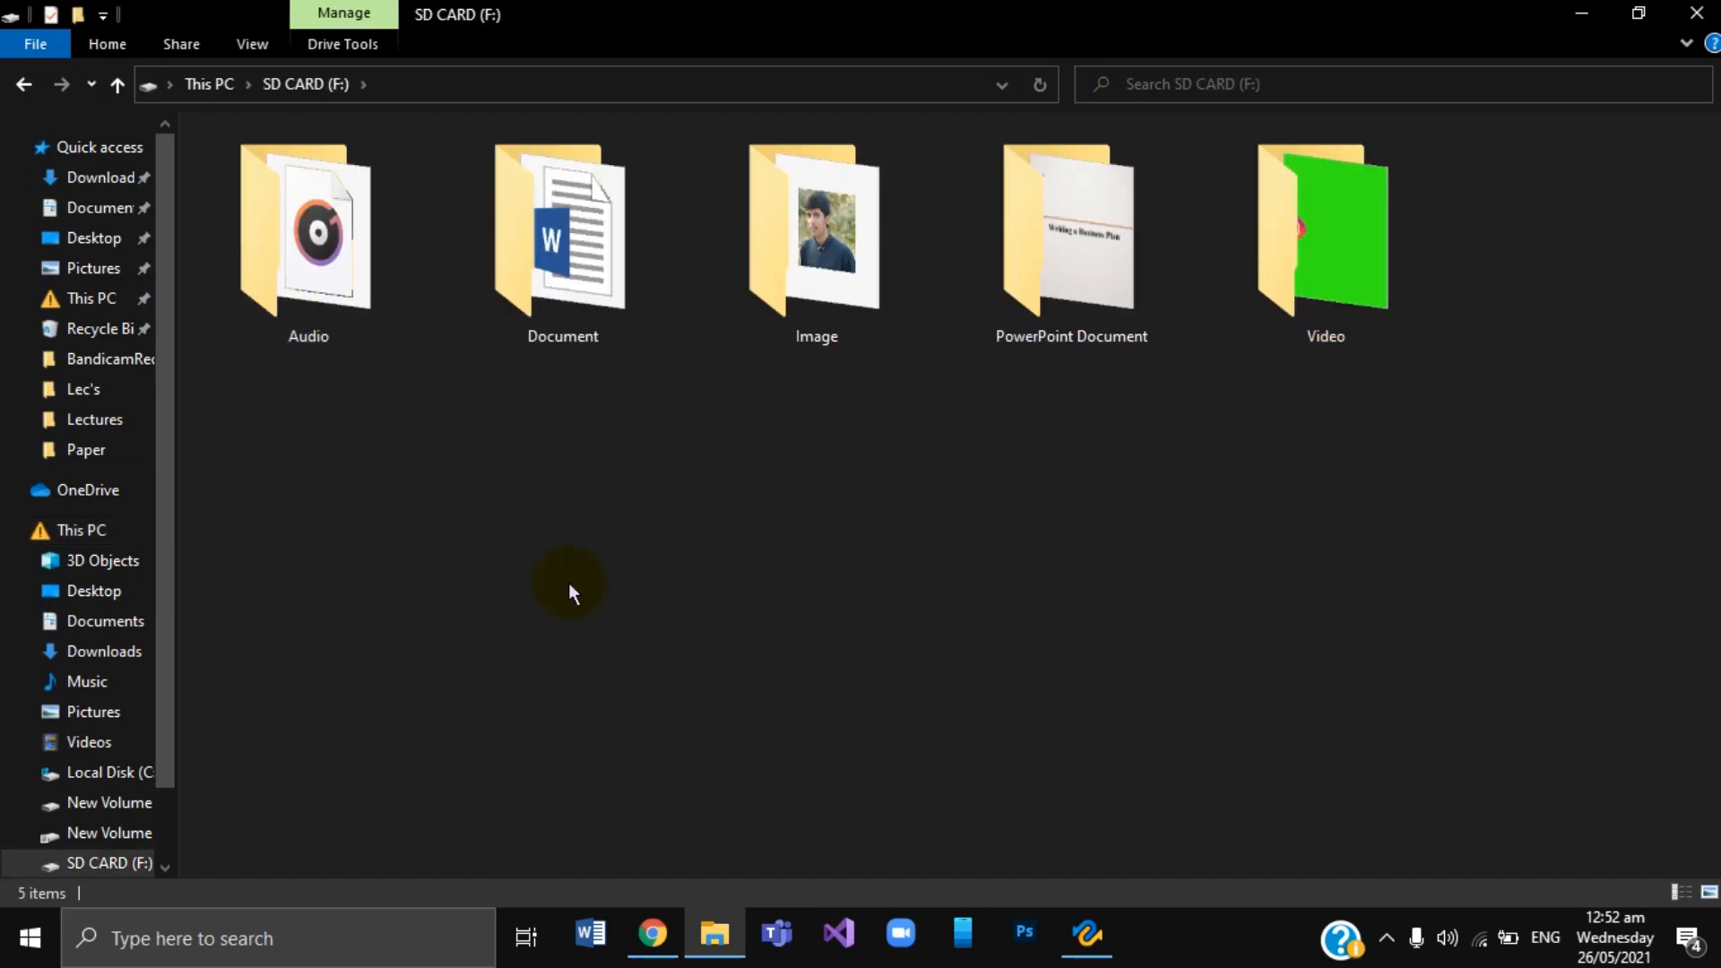
Examine the contents of the Audio, Document, Image, PowerPoint Document and Video folders on the SD card.
click(292, 266)
double_click(307, 267)
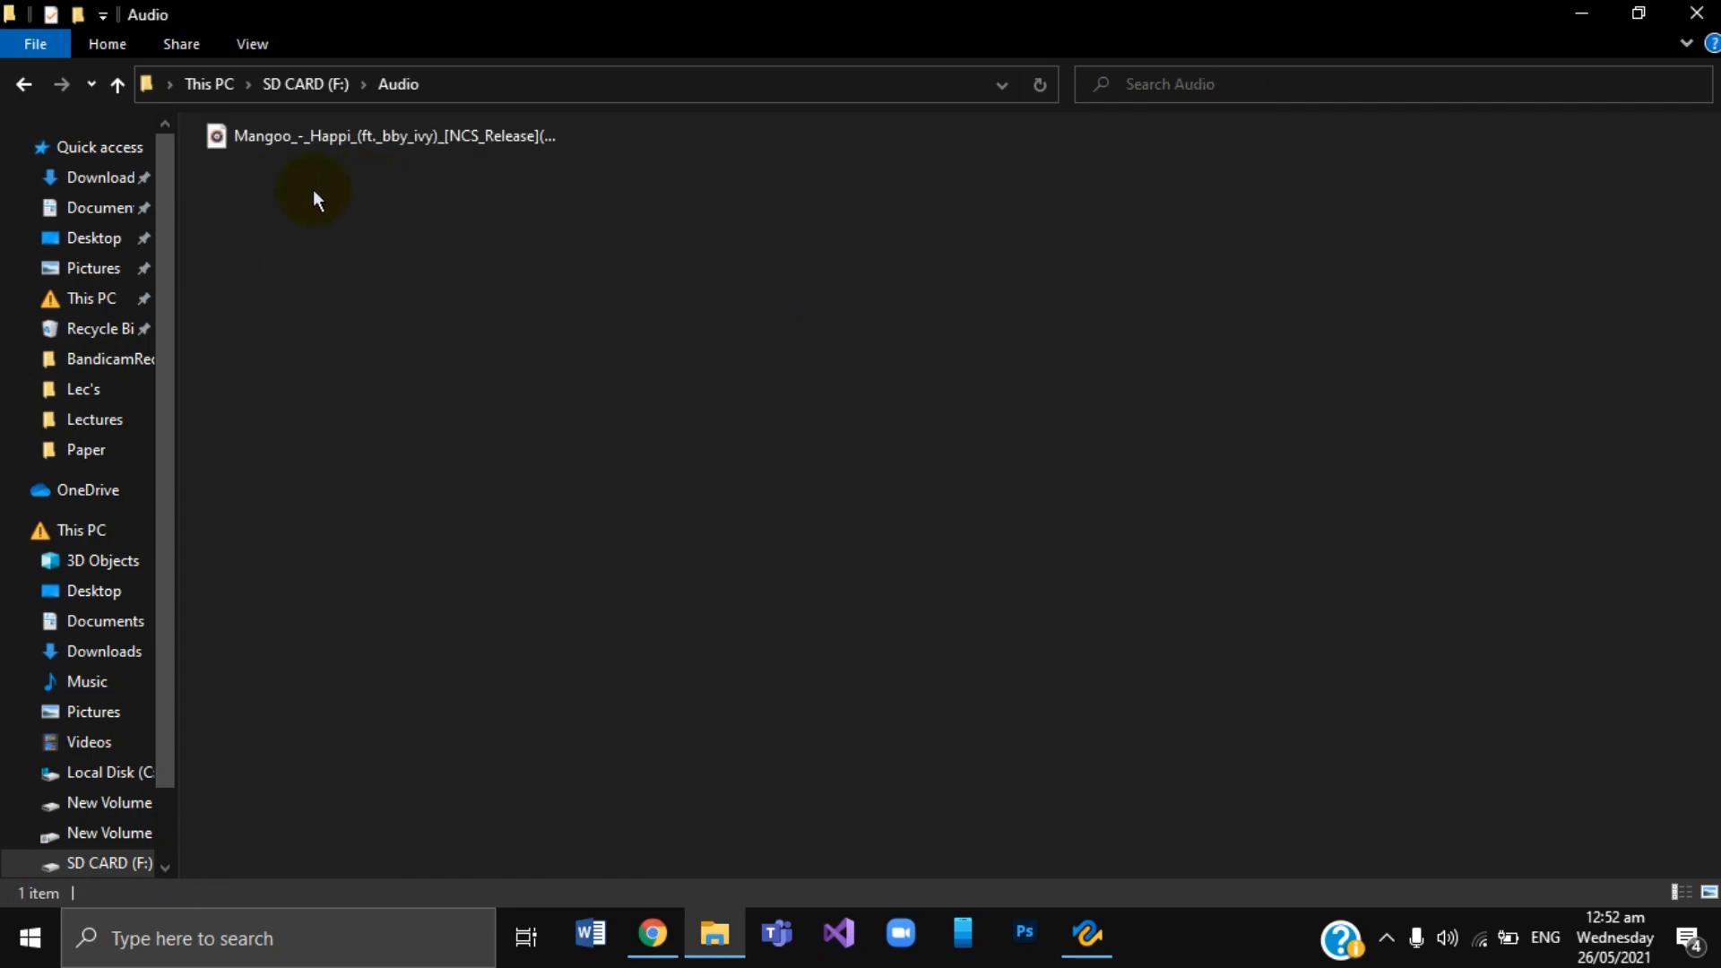
click(305, 85)
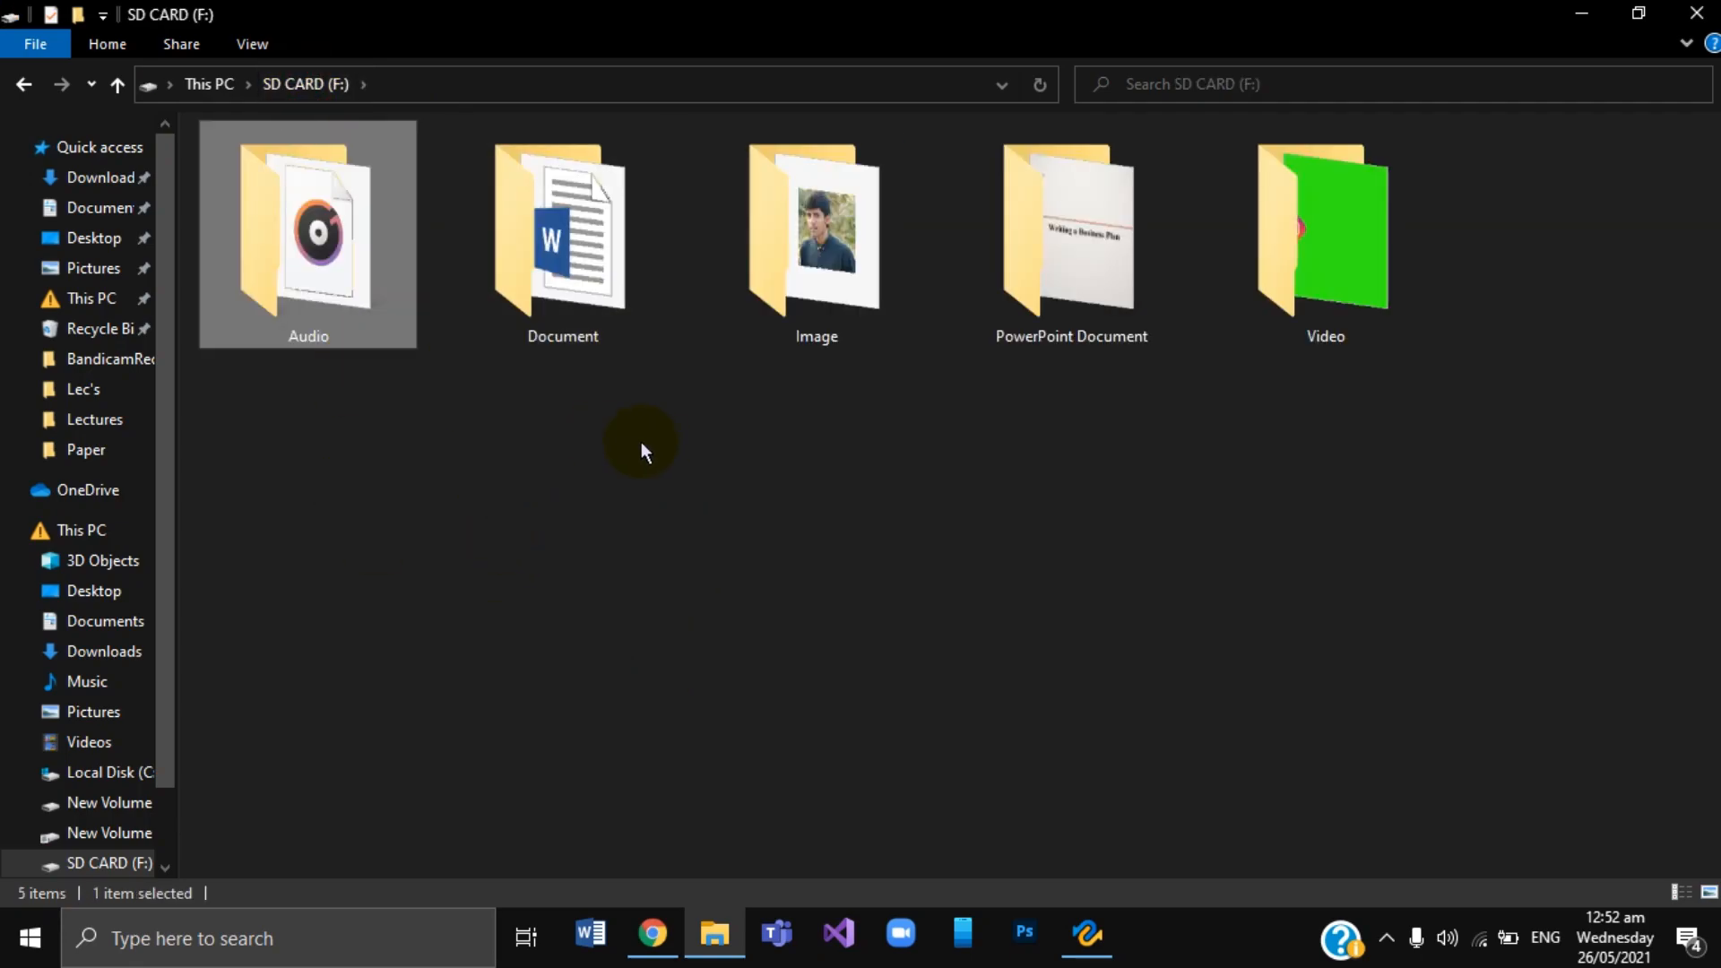
double_click(552, 222)
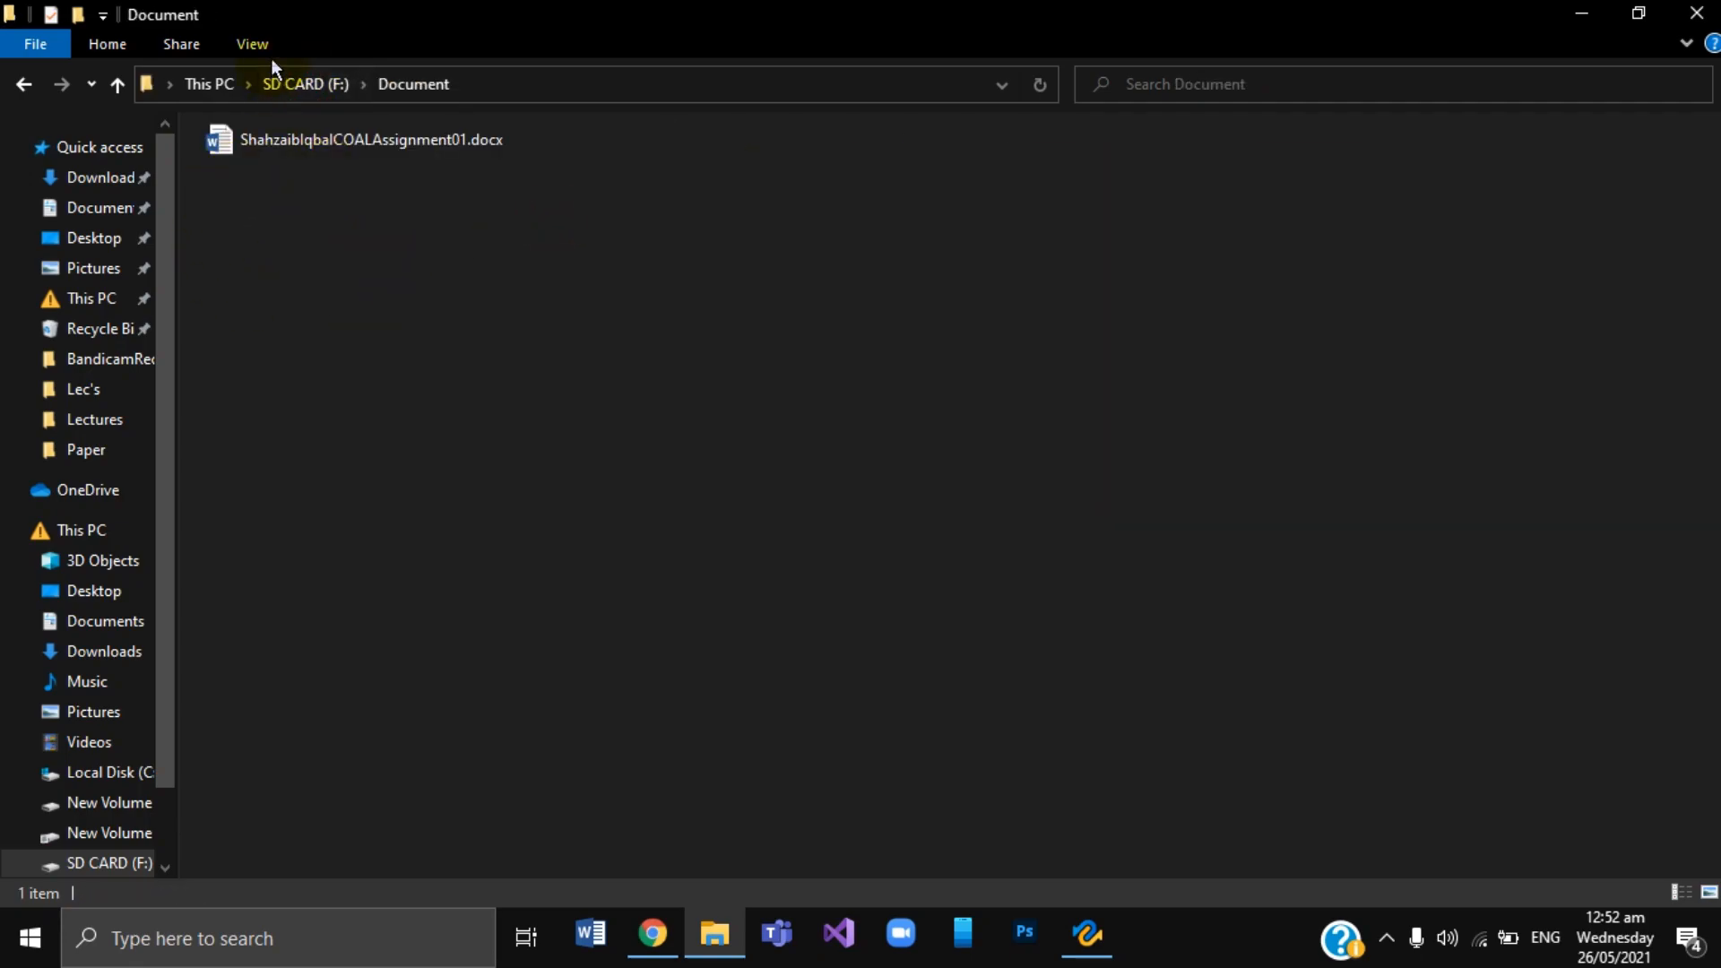
click(285, 84)
double_click(793, 300)
click(288, 83)
click(1060, 289)
double_click(1060, 290)
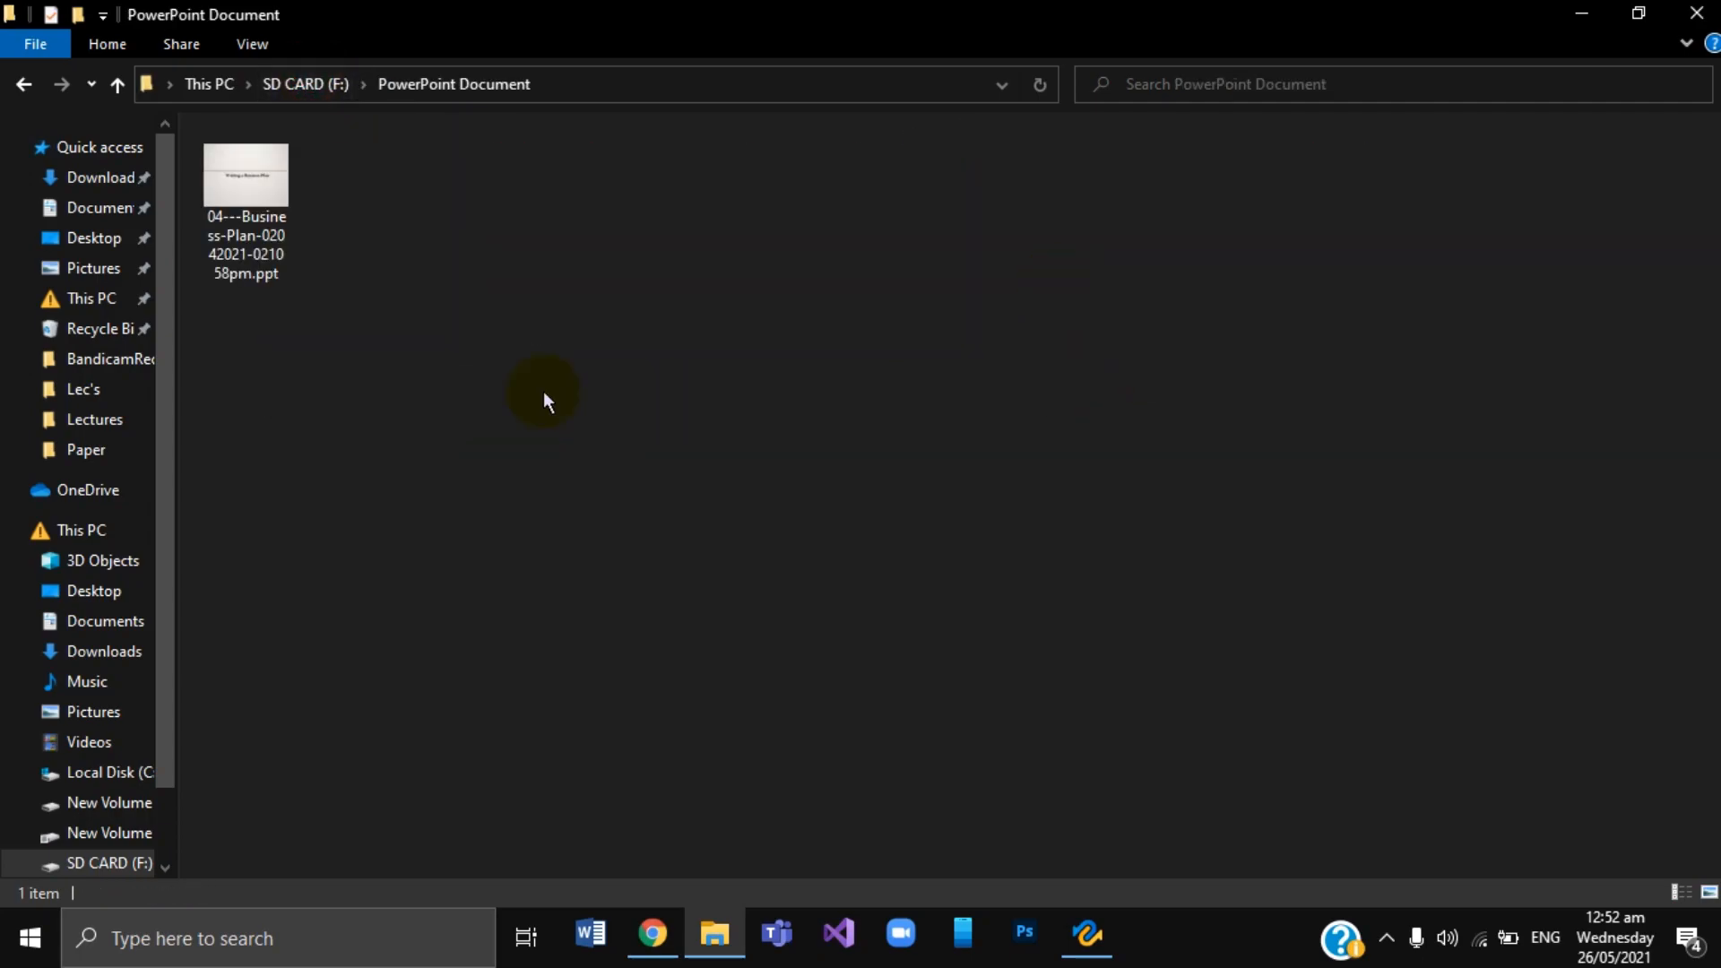
click(305, 83)
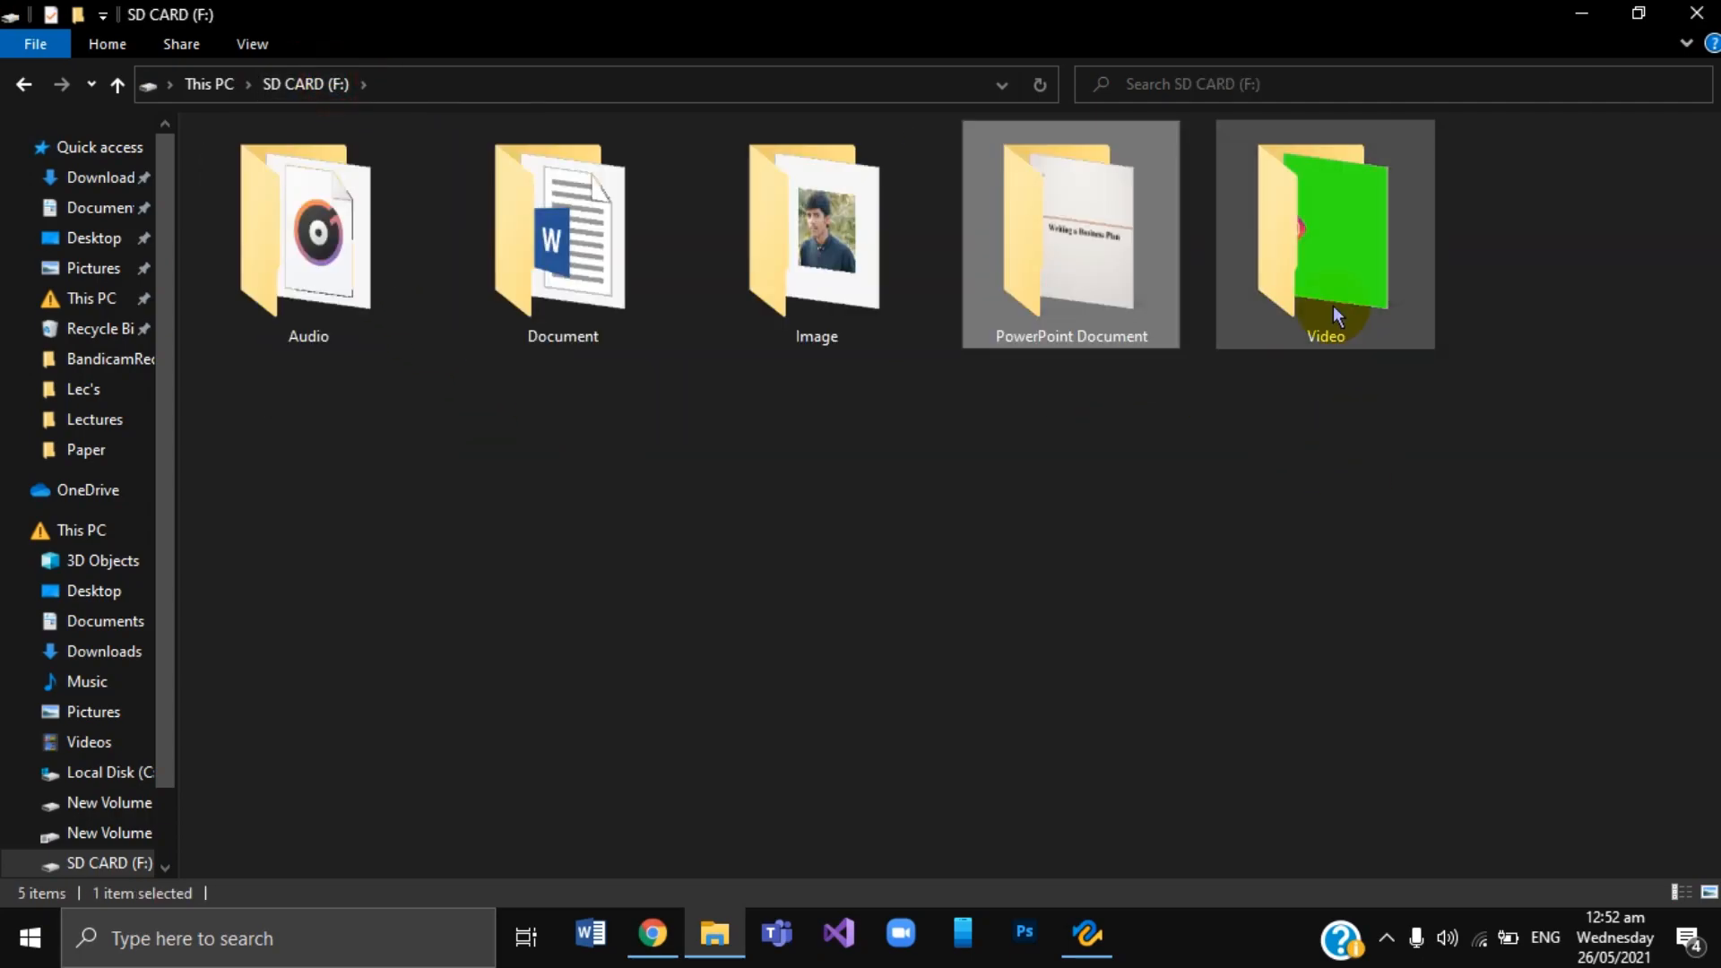
double_click(1333, 304)
click(301, 84)
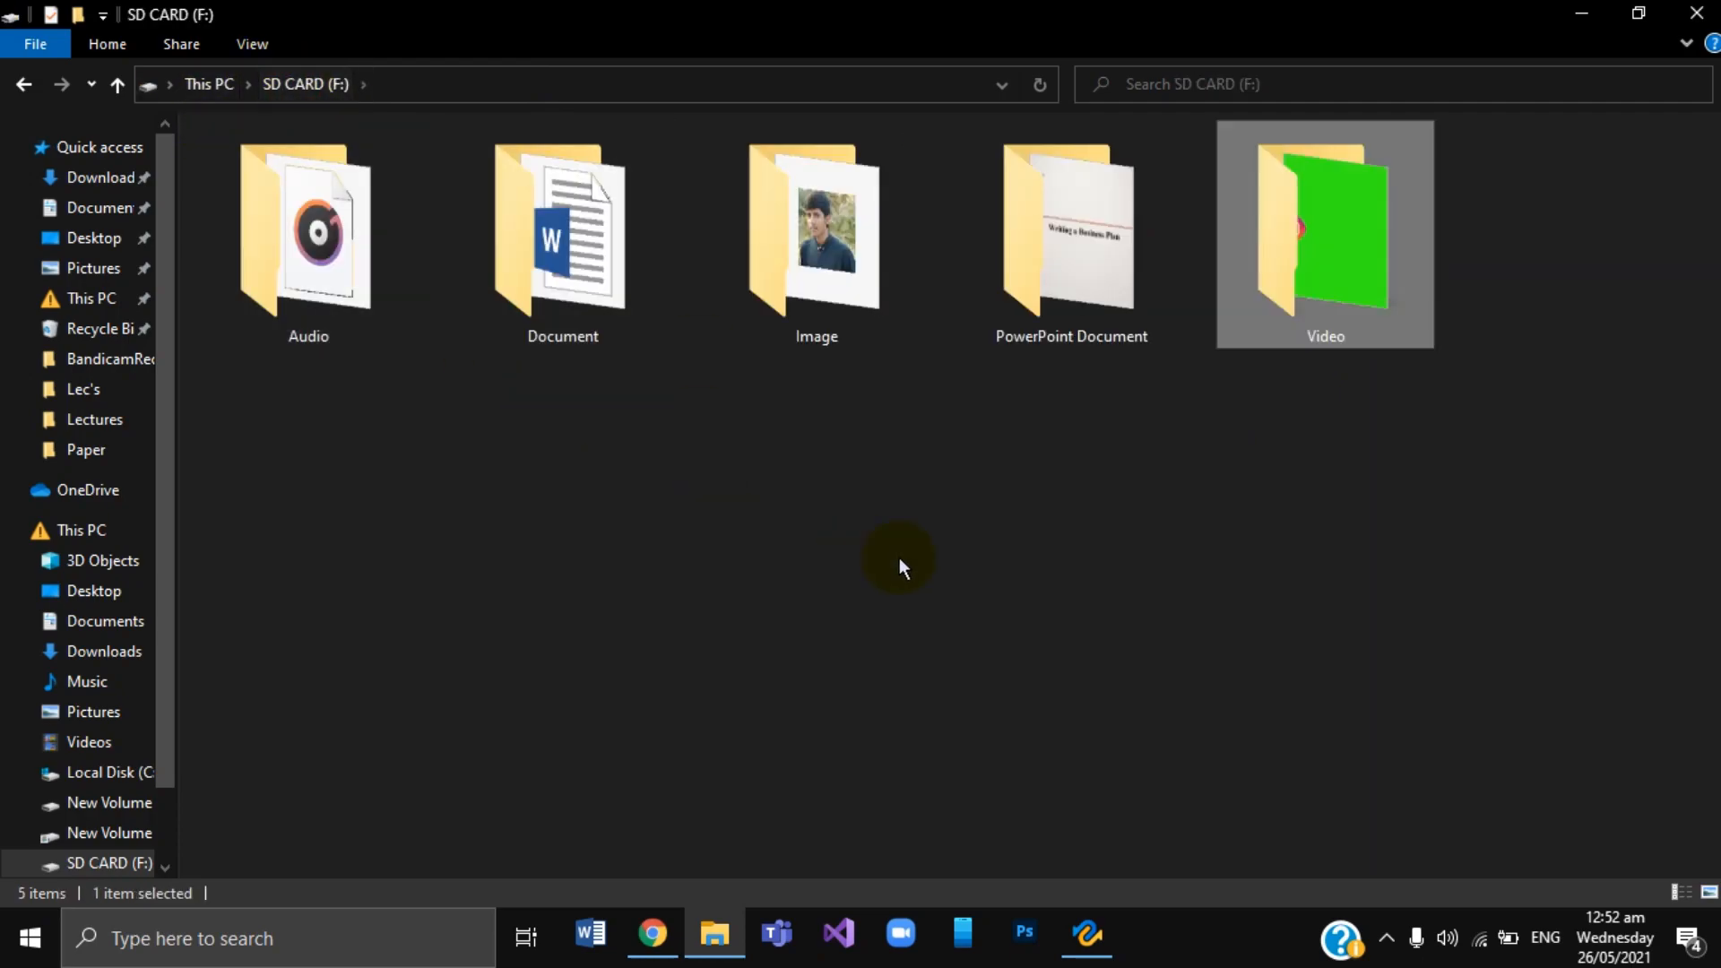
right_click(750, 545)
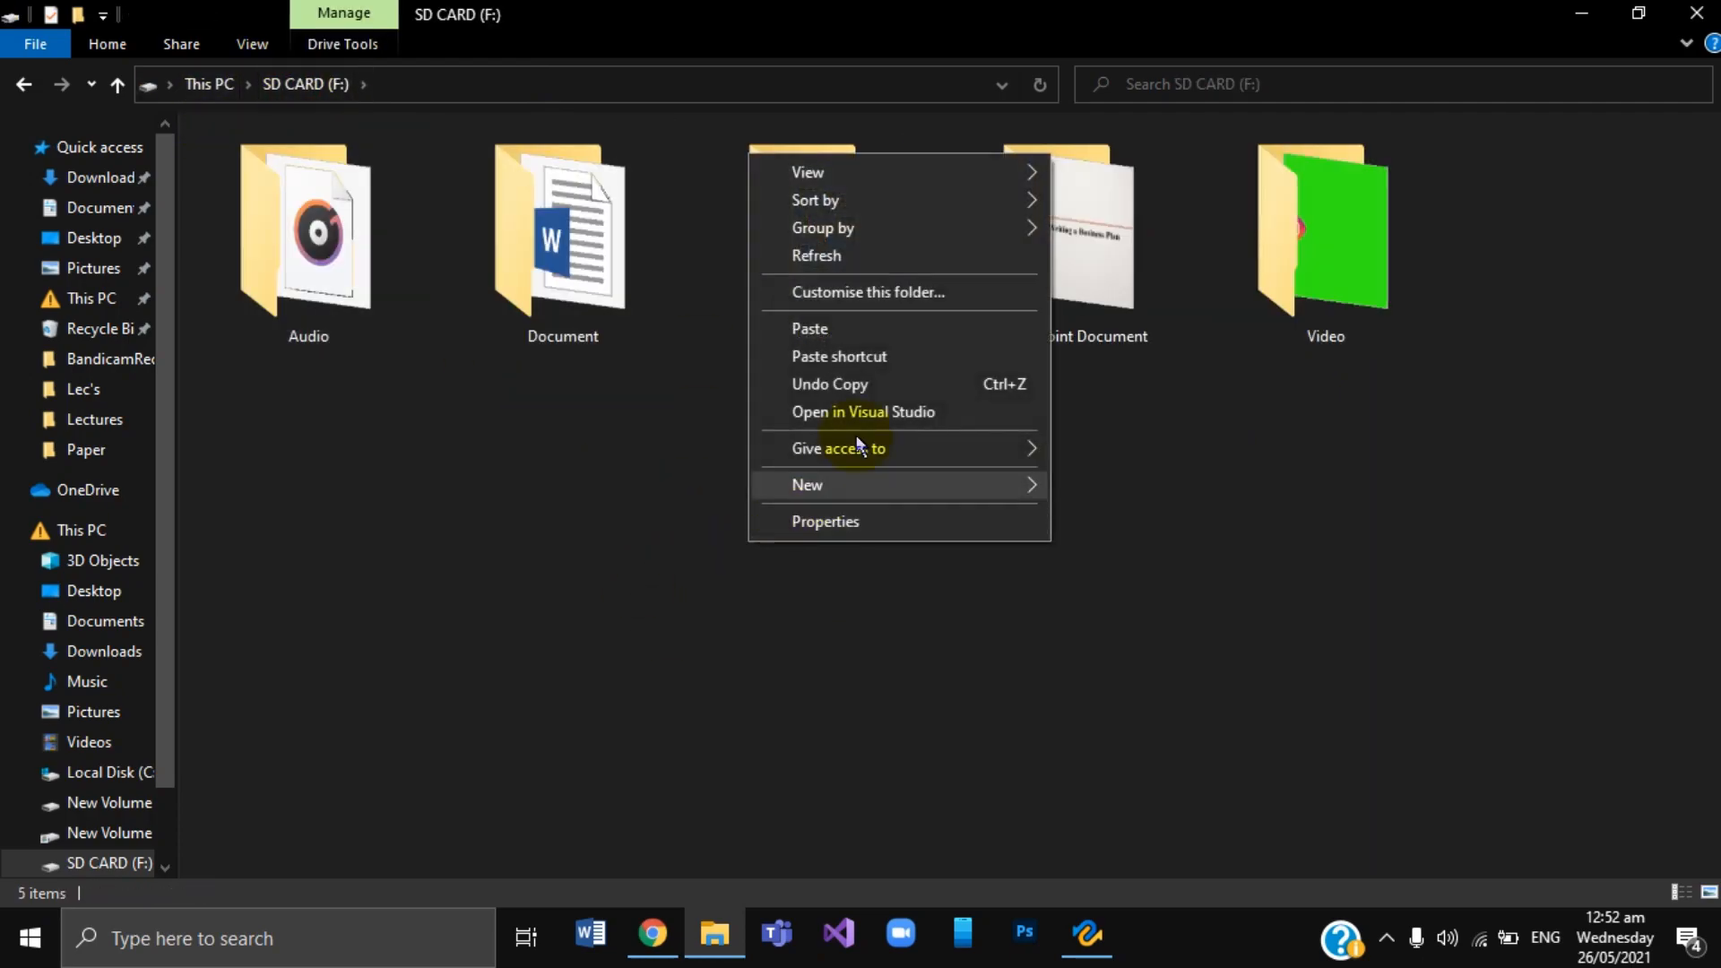
click(807, 256)
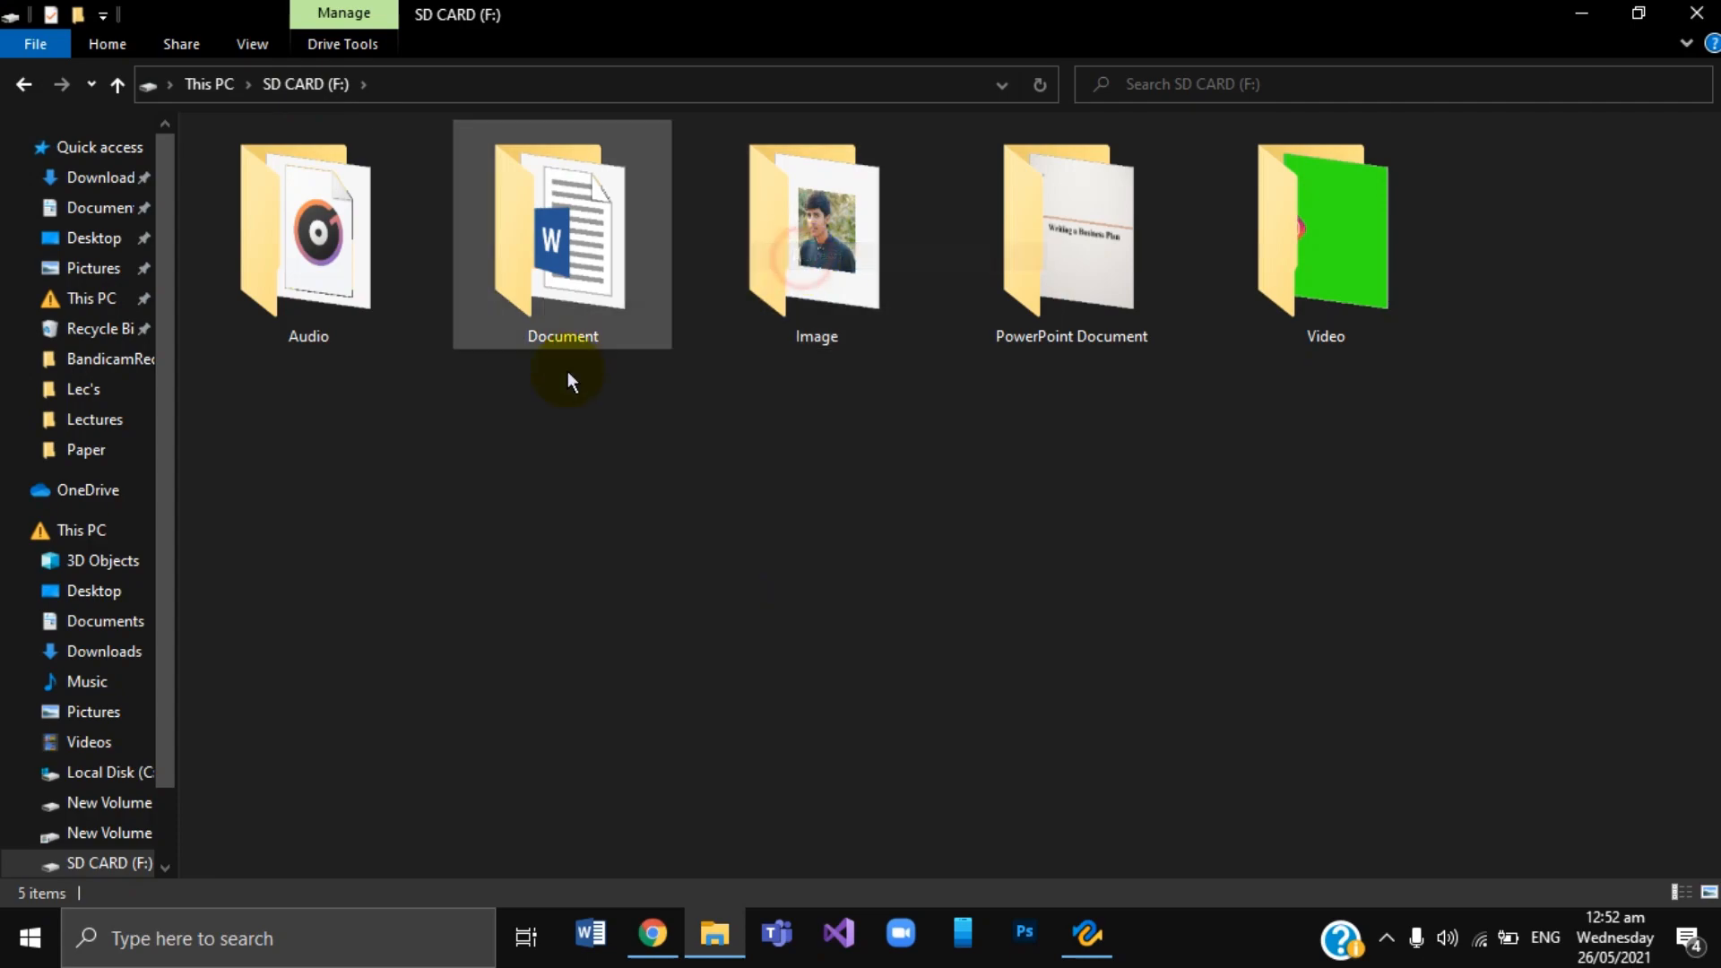
right_click(438, 604)
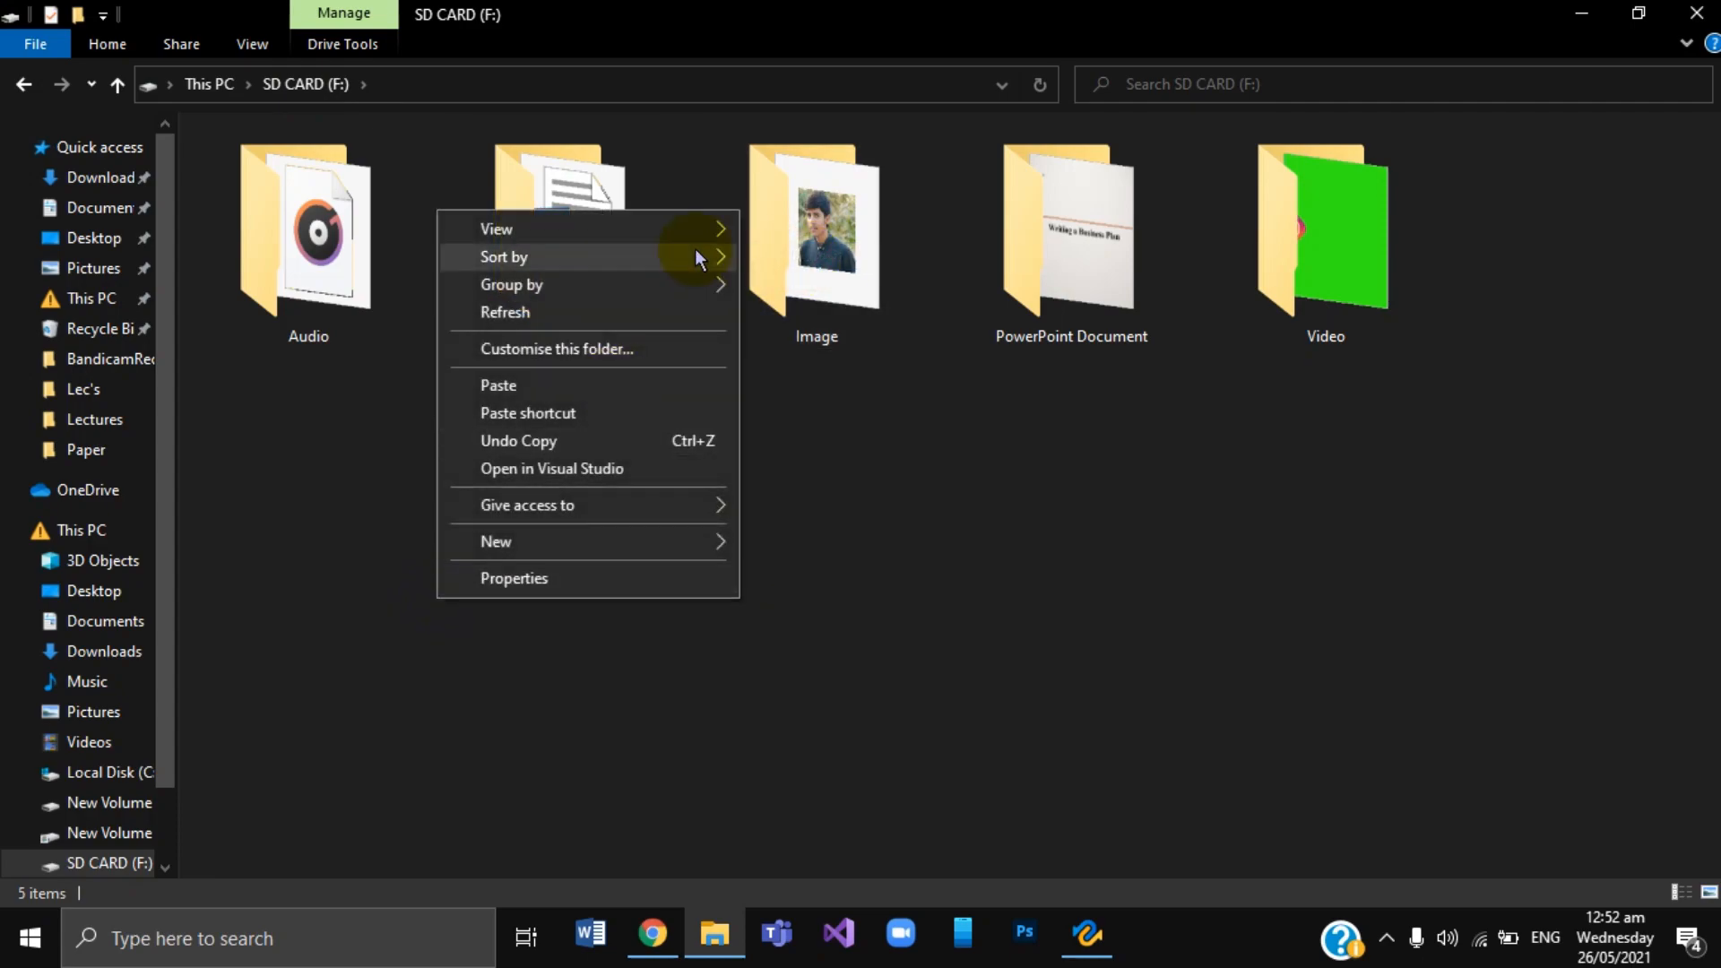
click(530, 312)
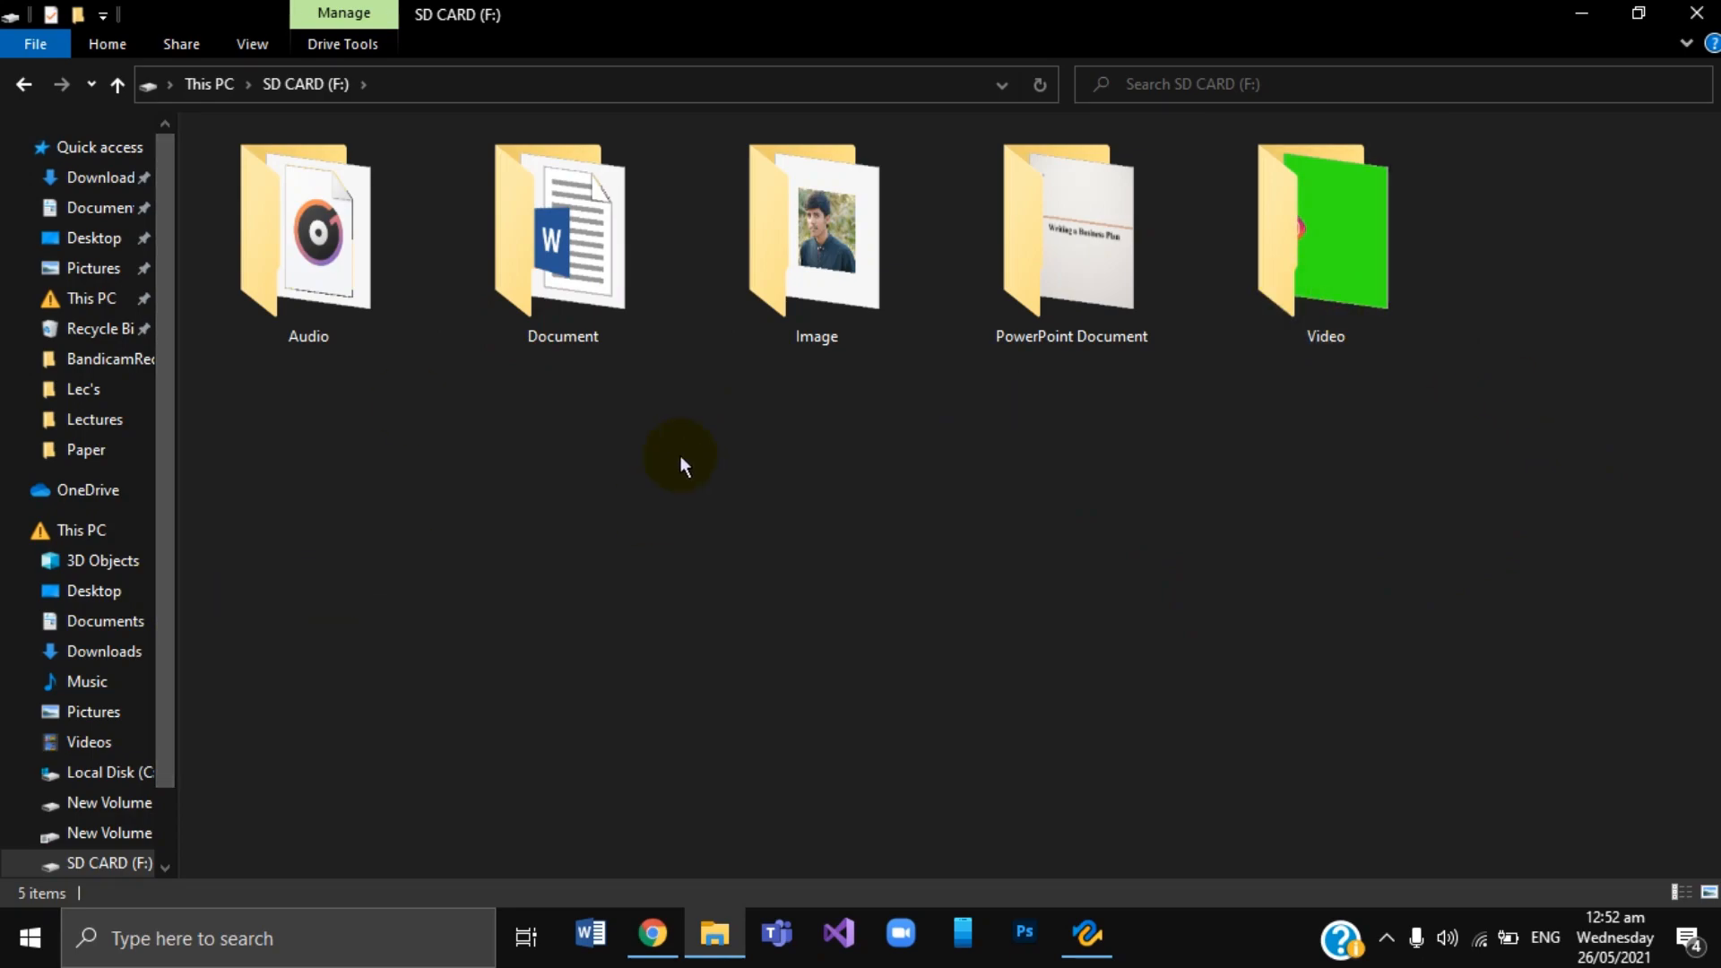
right_click(622, 438)
click(681, 538)
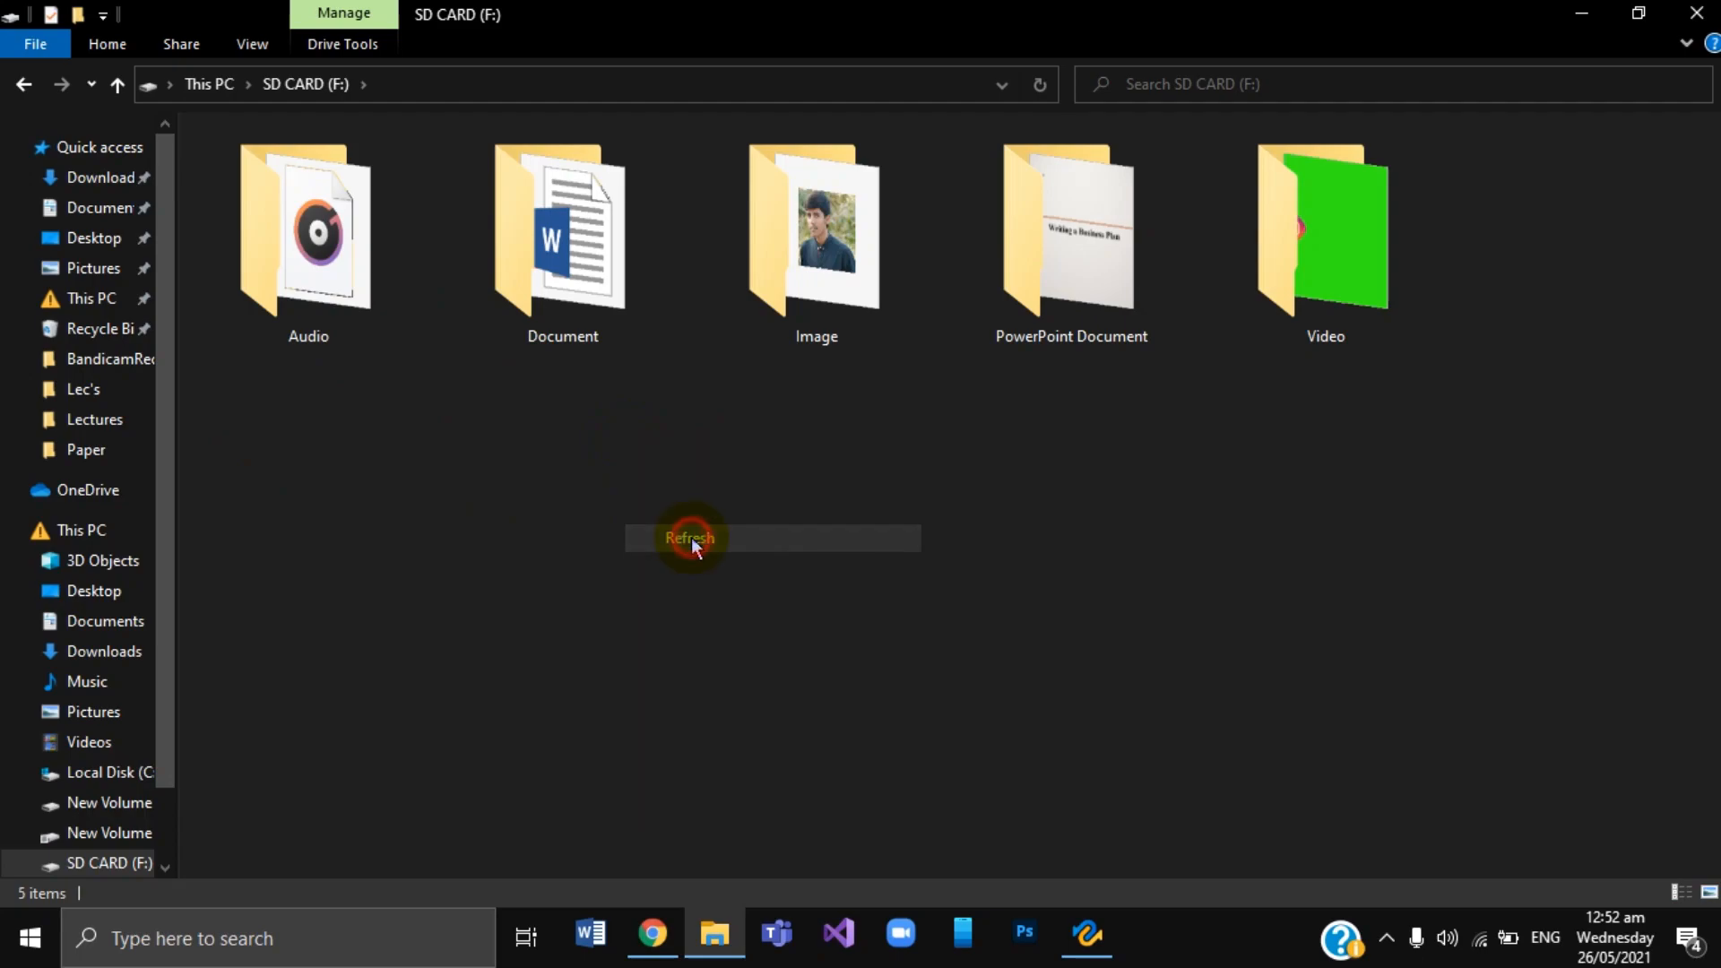
Permanently delete all five folders from the SD CARD (F:) drive, bypassing the Recycle Bin.
key(ctrl+a)
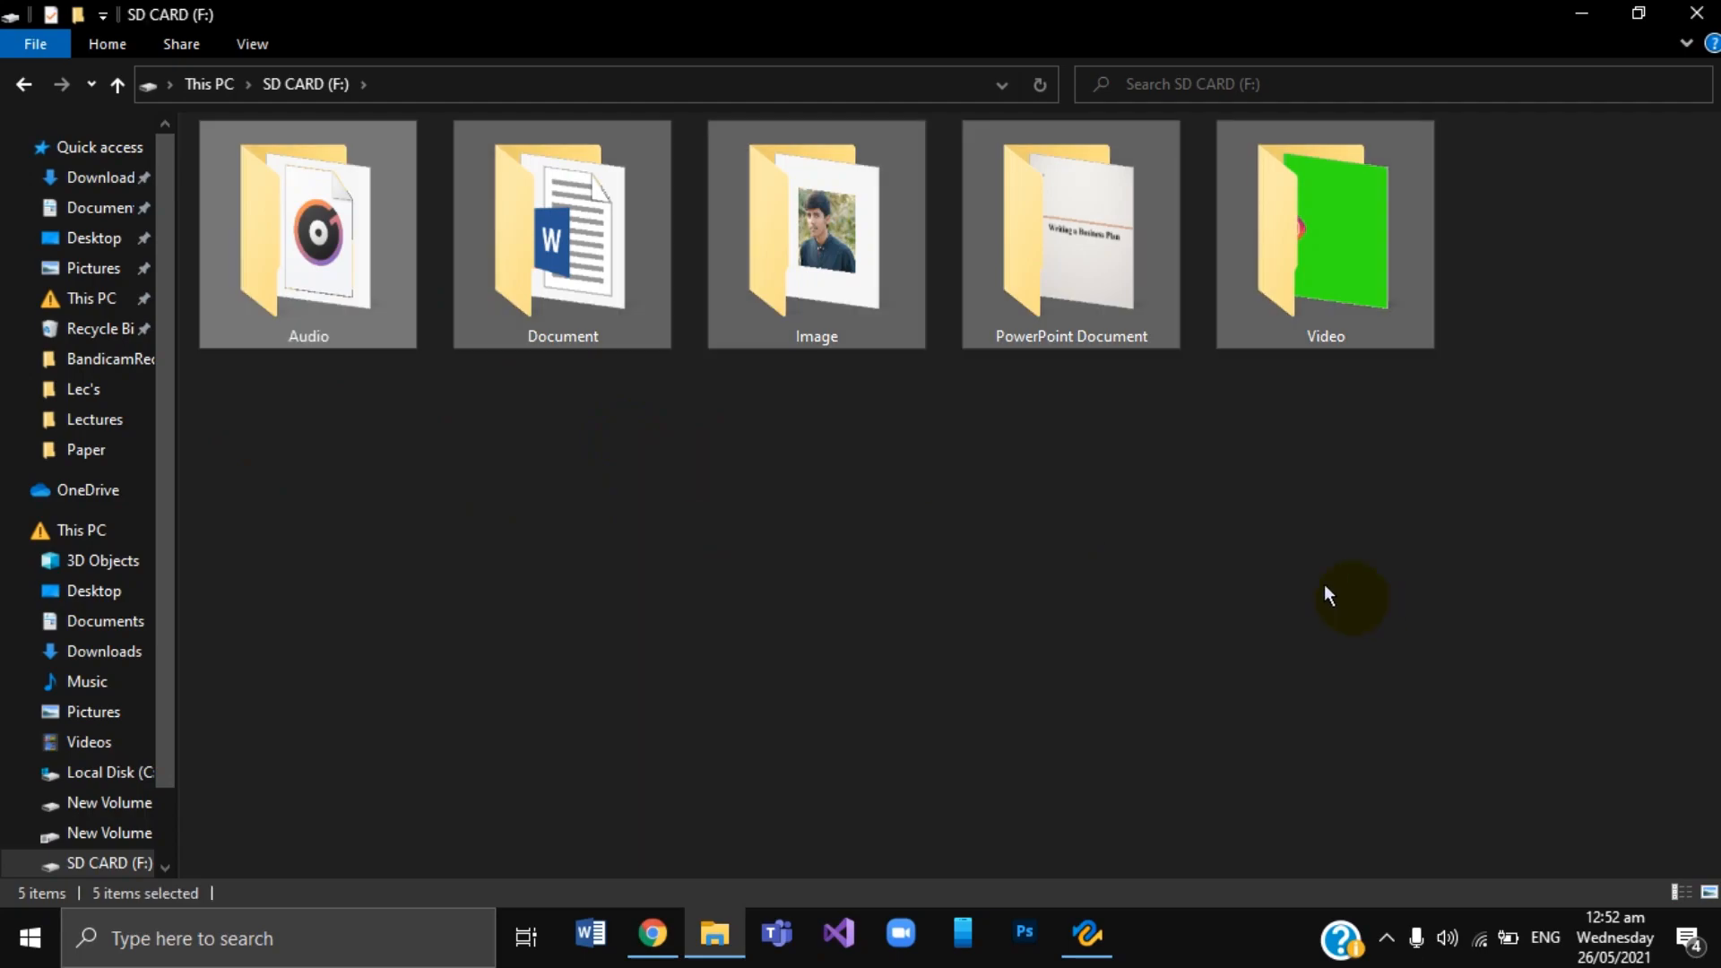
key(shift+Delete)
click(956, 488)
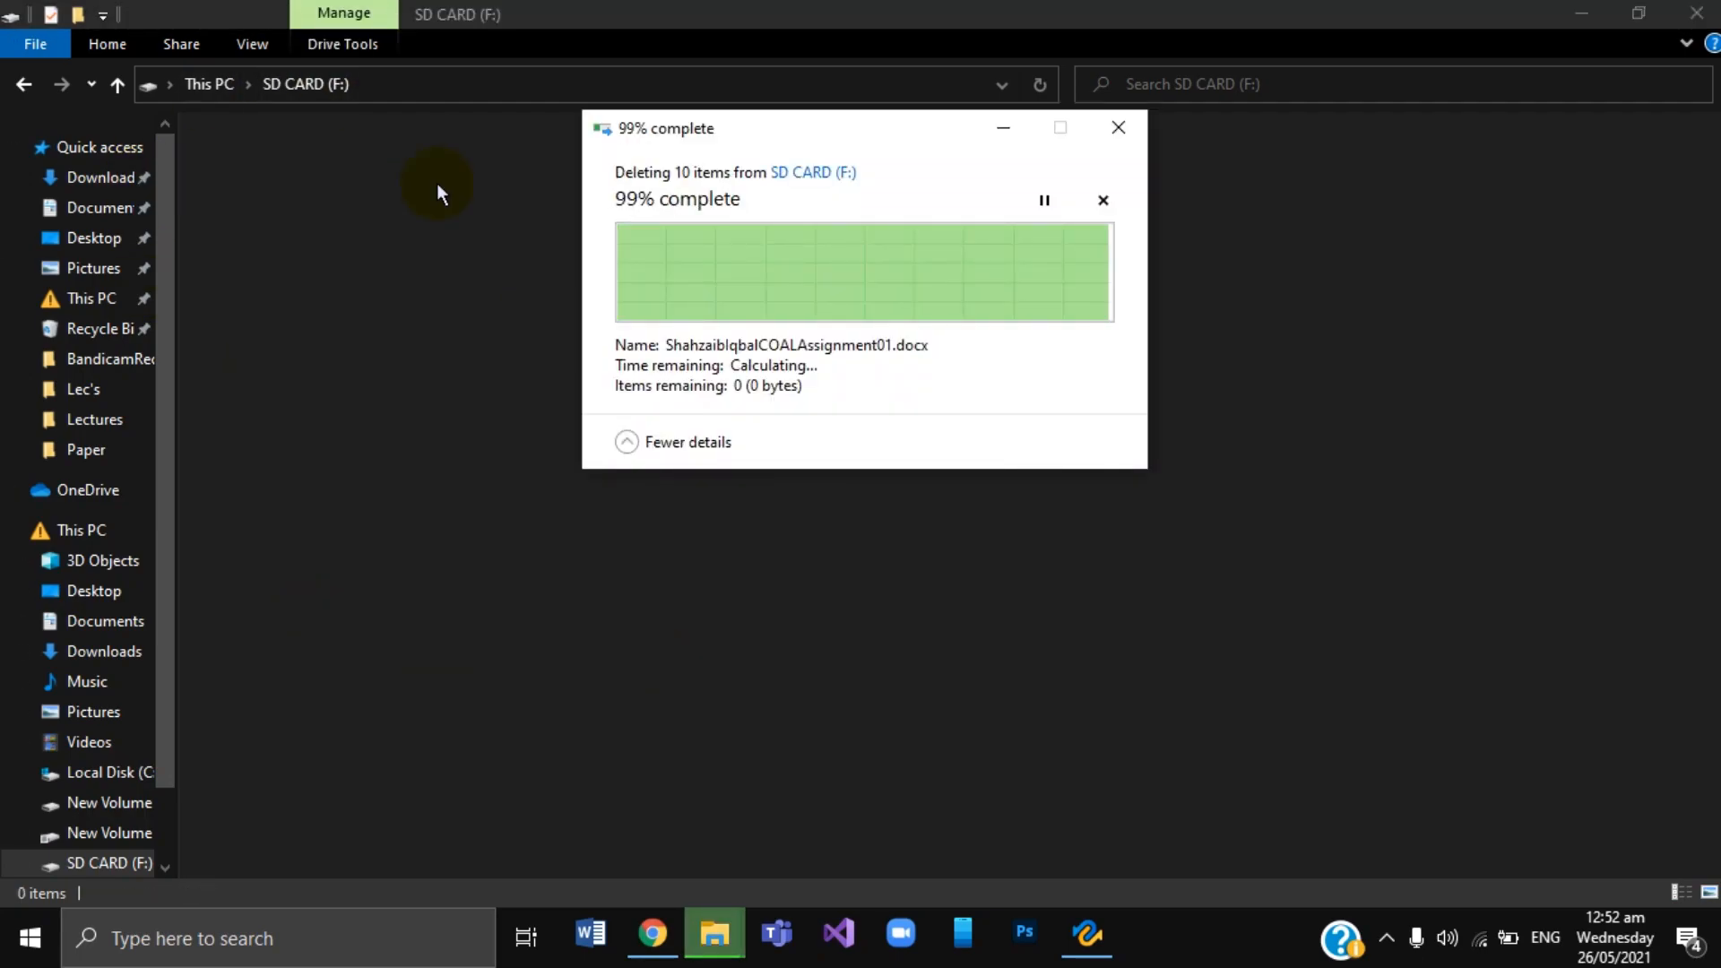
Quick-format the SD CARD (F:) drive from This PC as FAT32 with a 32-kilobyte allocation unit size.
click(201, 87)
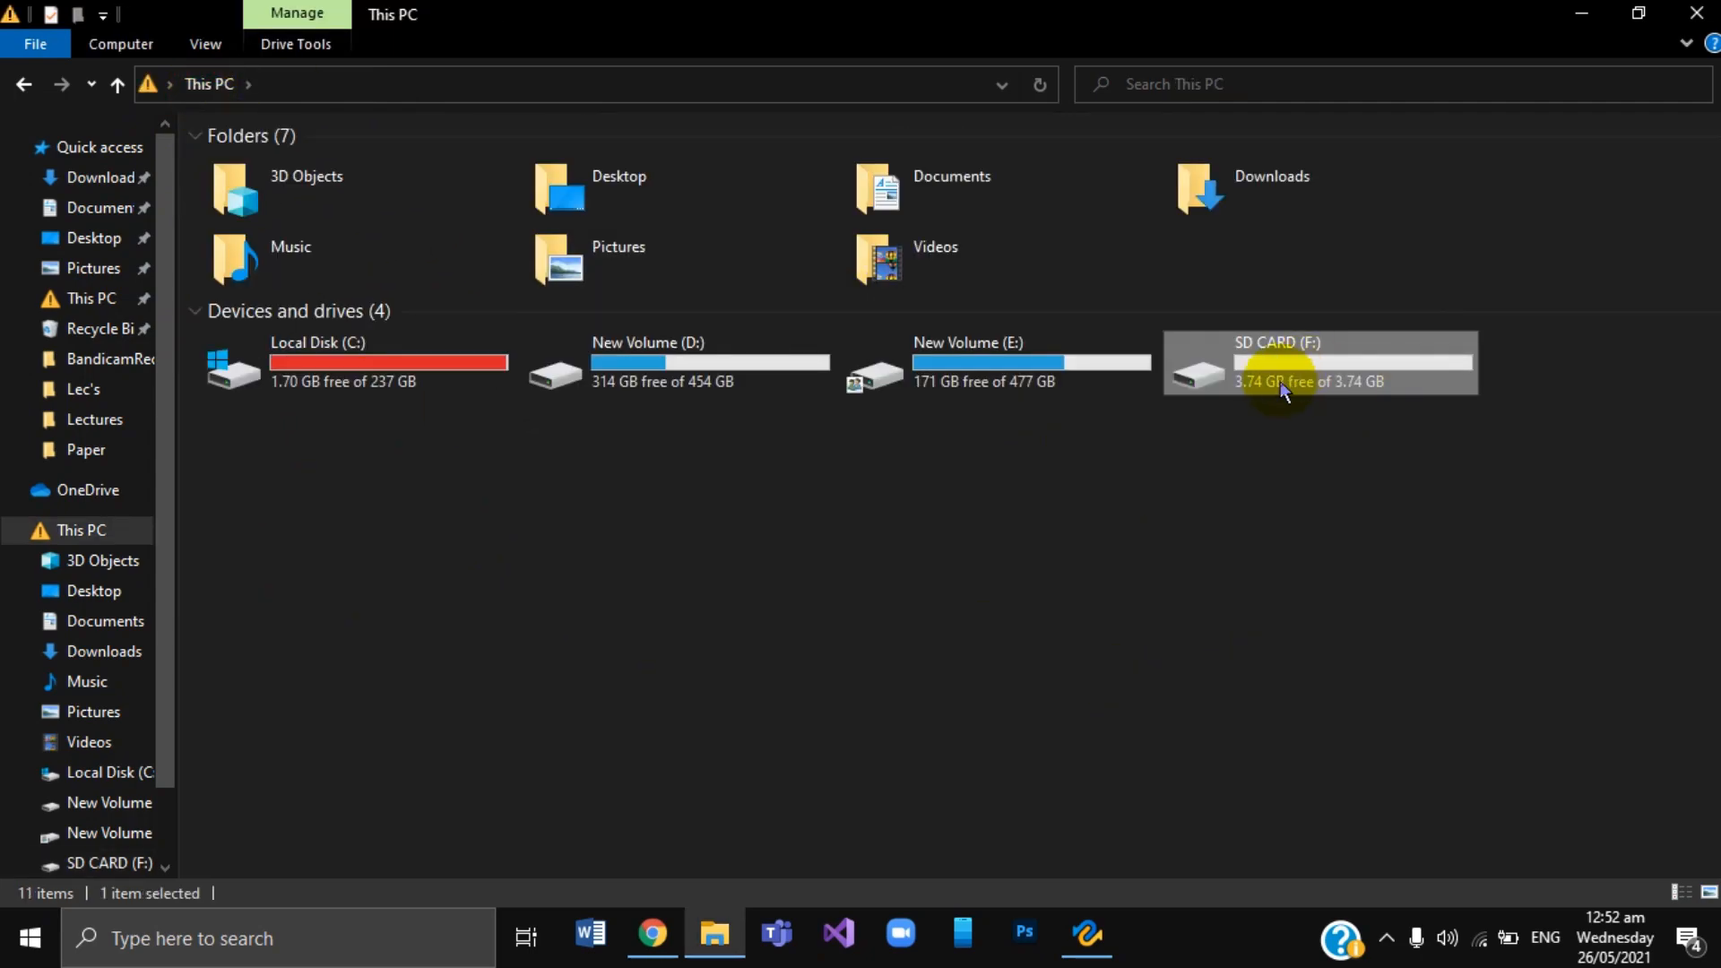
right_click(1273, 390)
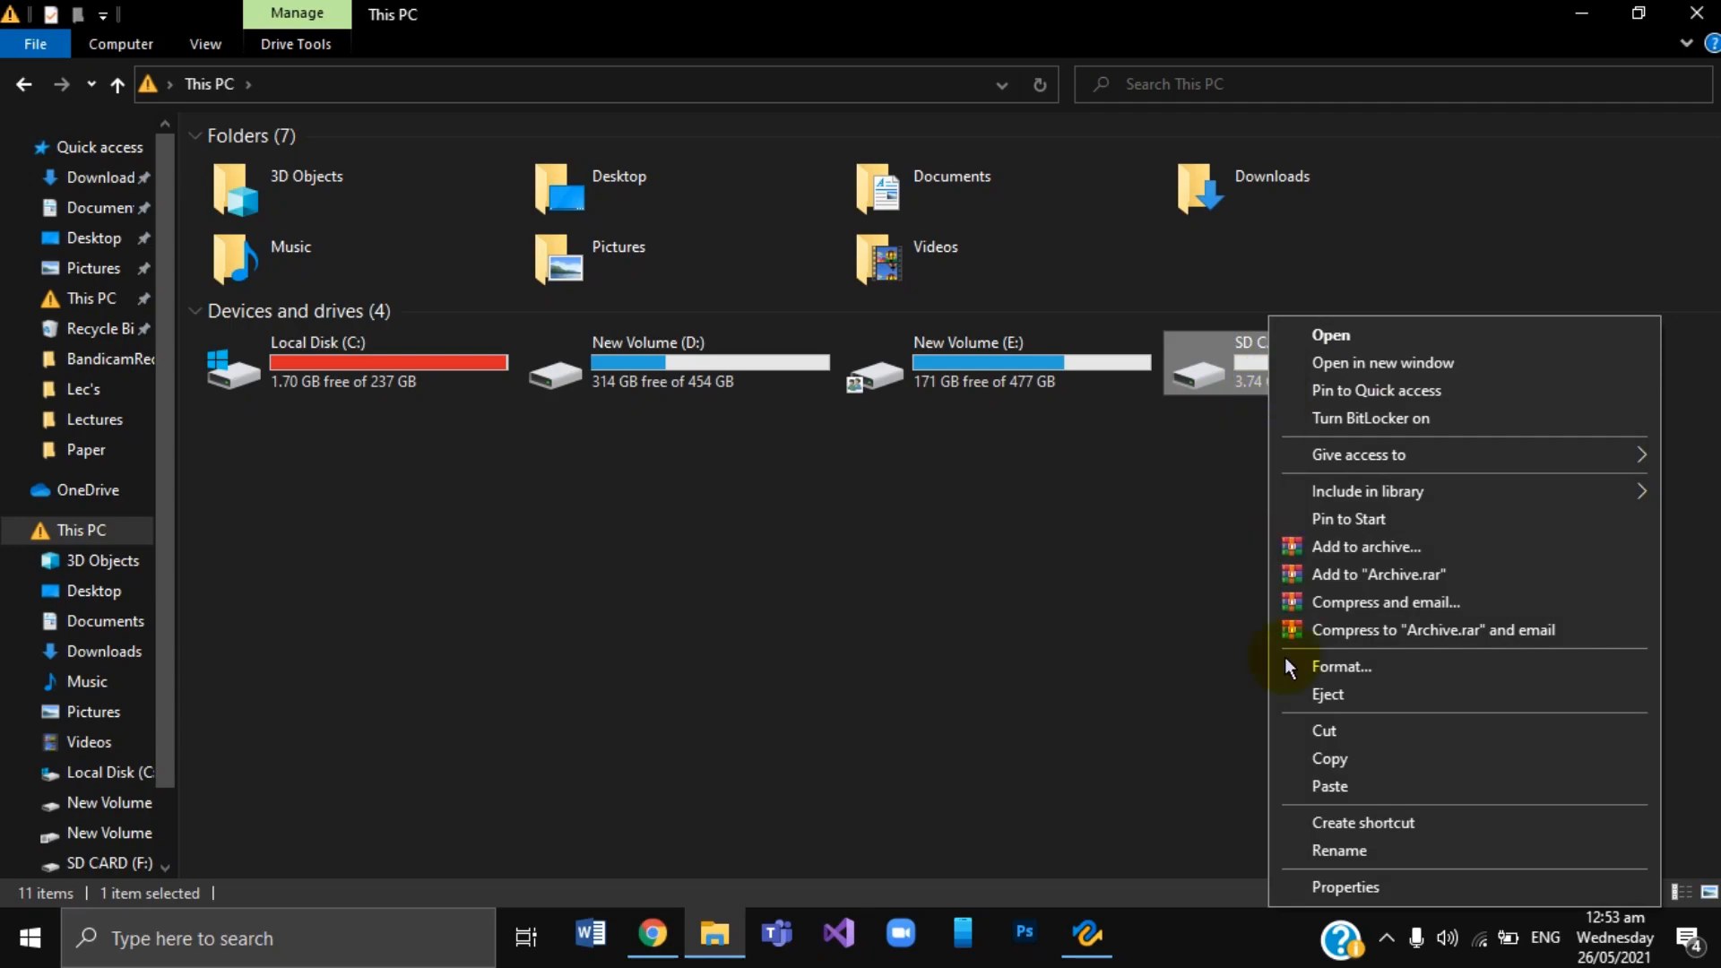
click(1316, 667)
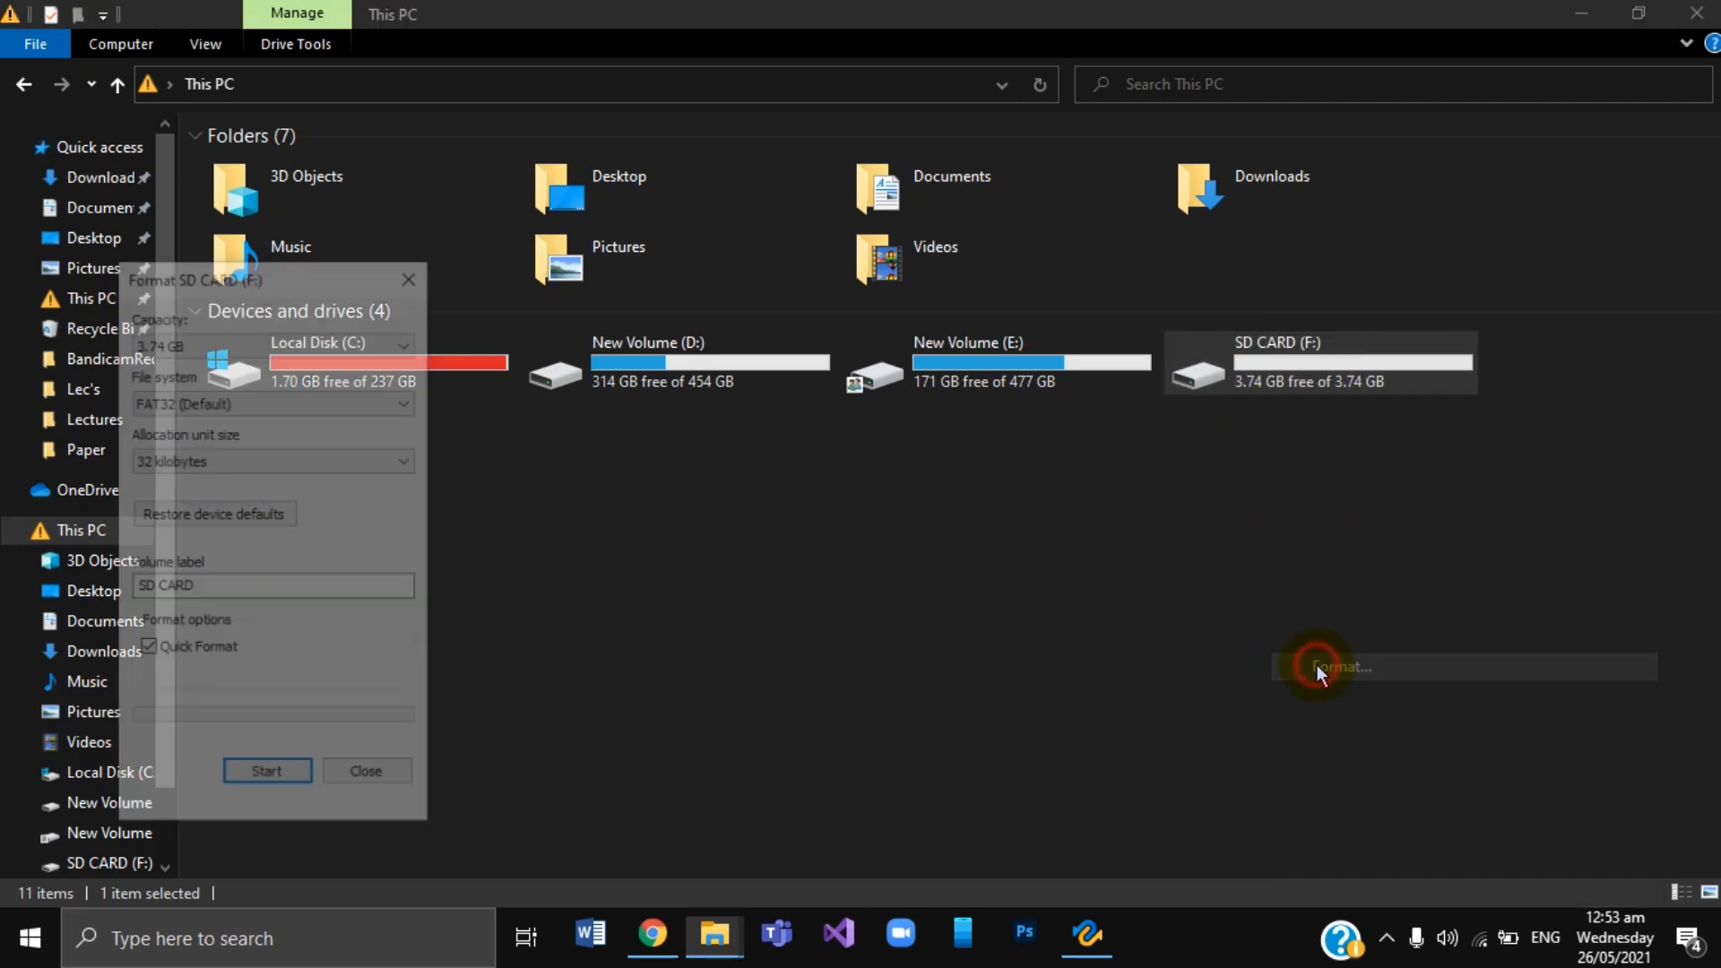
click(282, 787)
click(922, 463)
click(1058, 467)
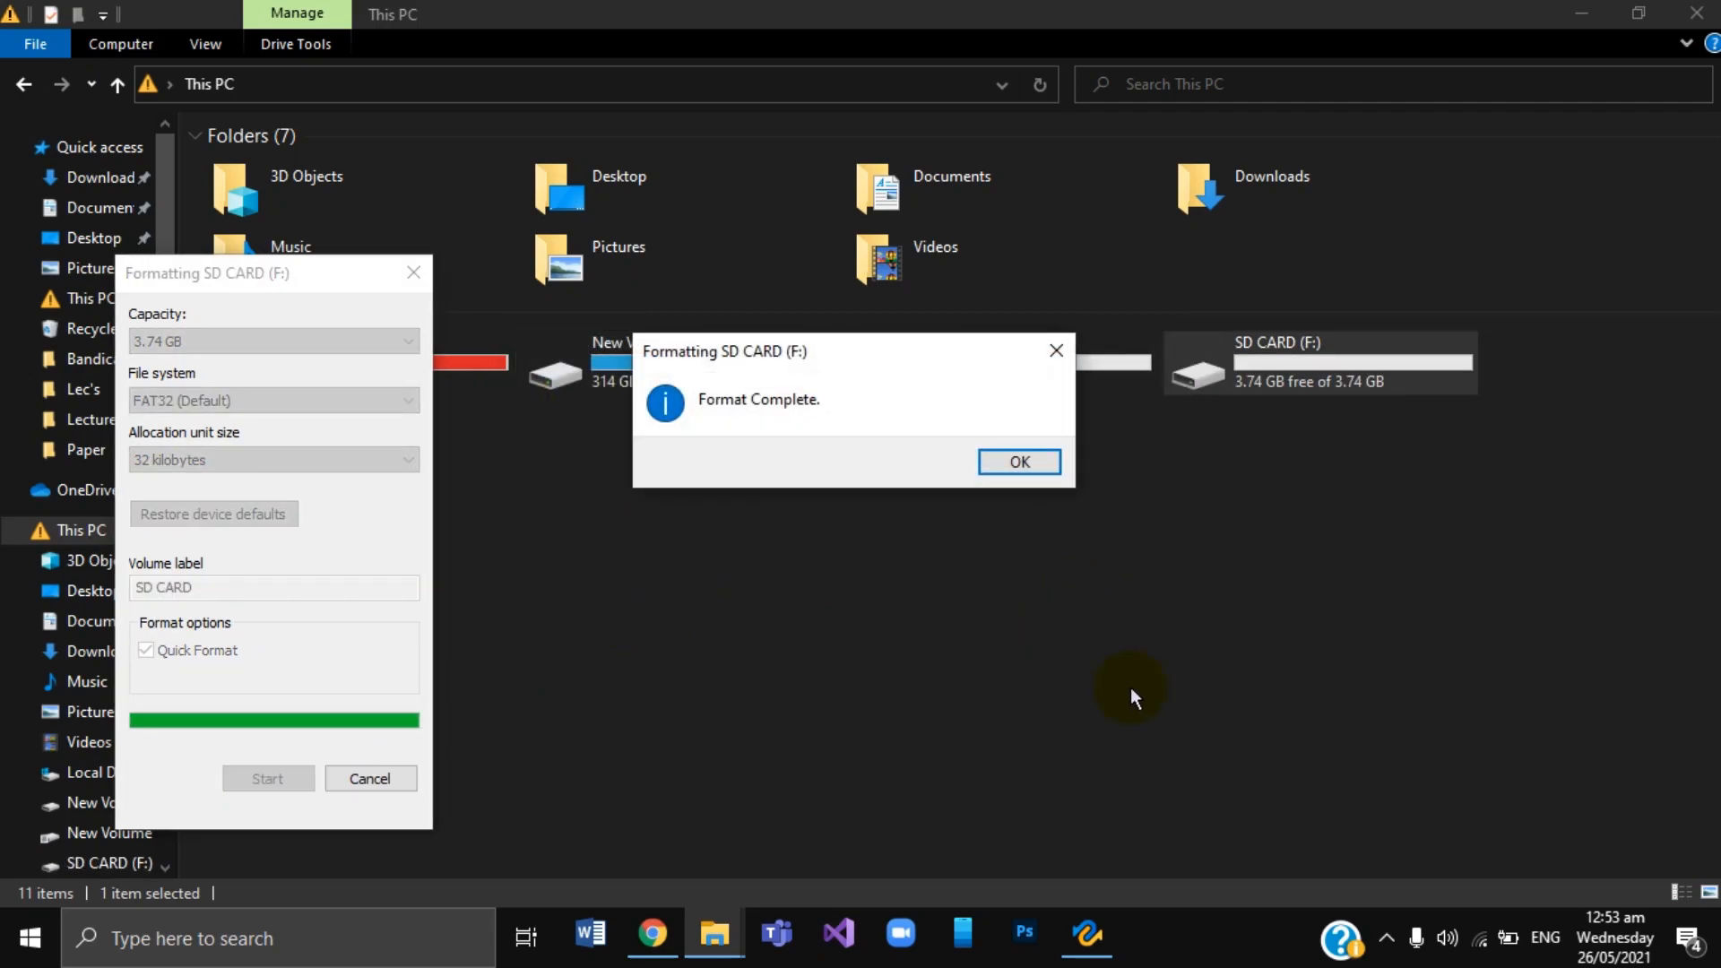
Close the SD card's format dialogs and refresh the This PC view.
click(1001, 463)
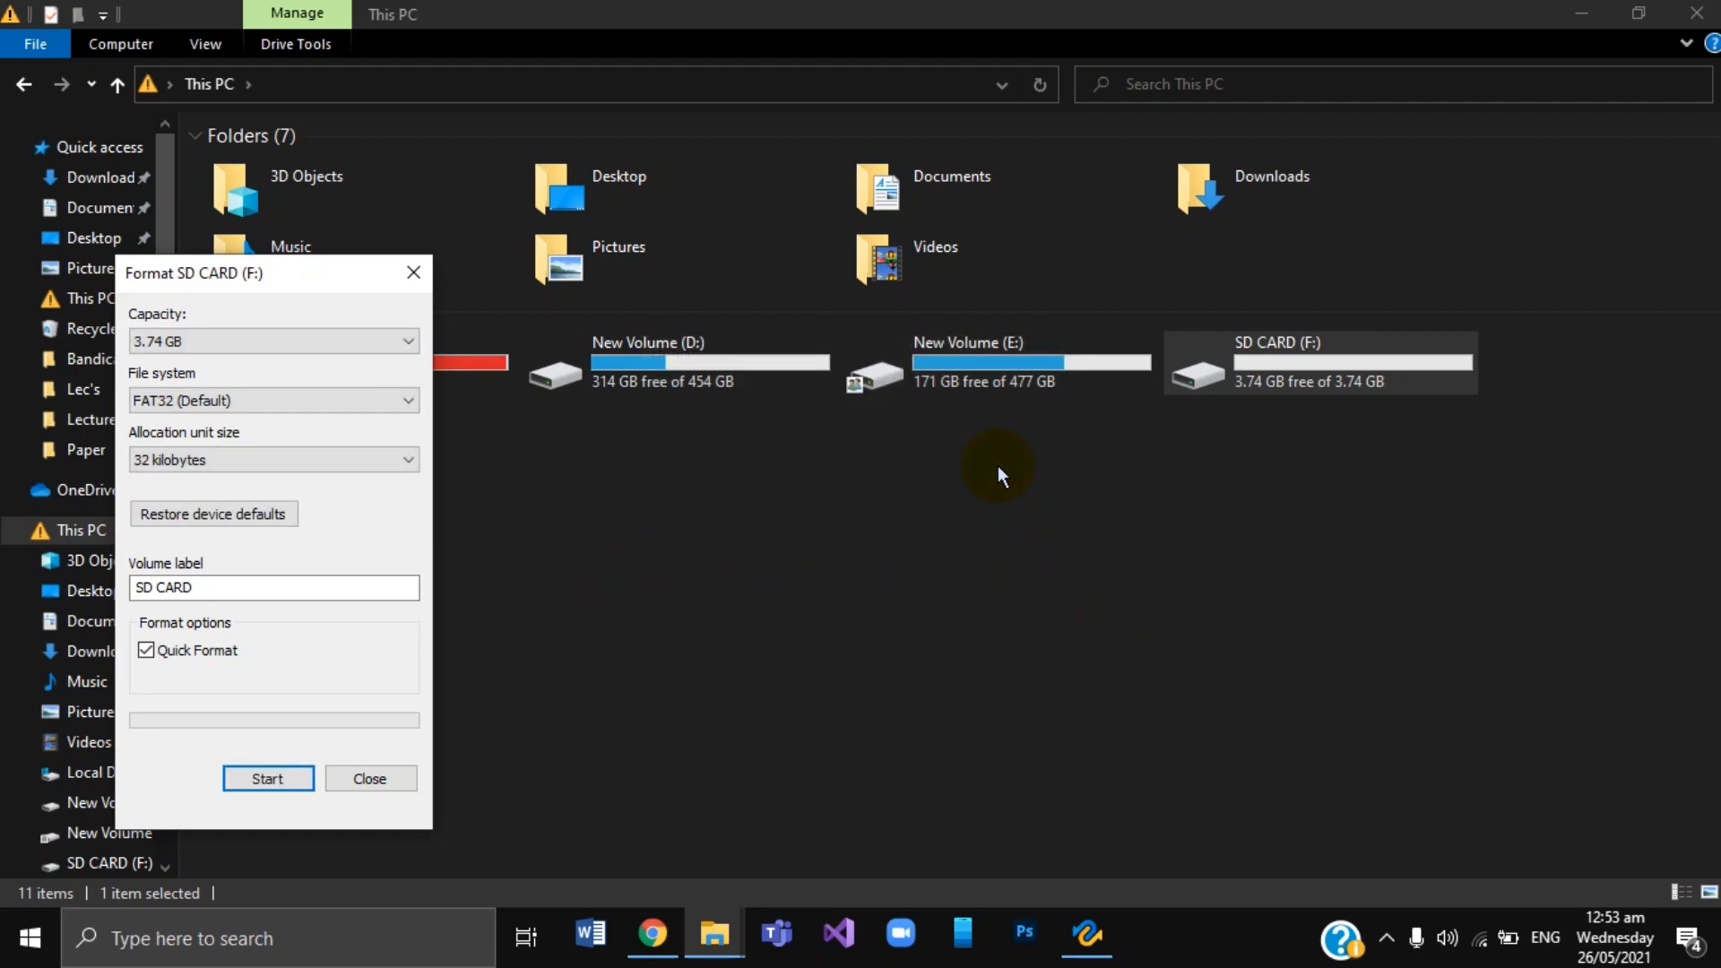
click(392, 780)
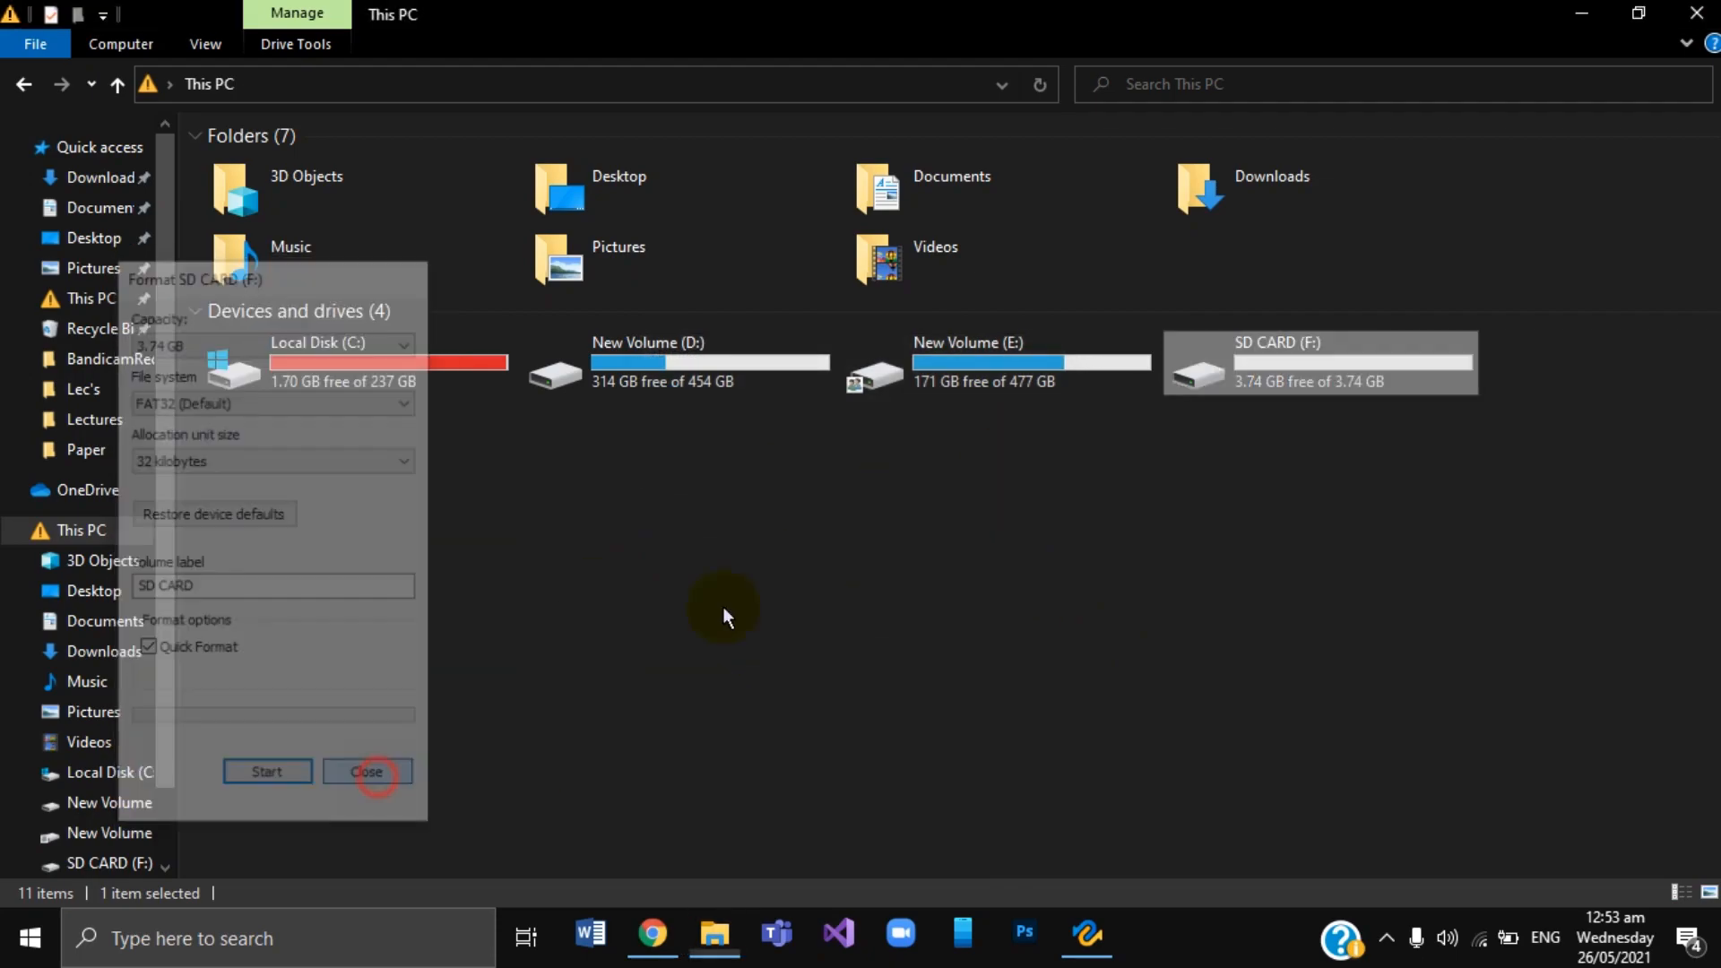
right_click(955, 558)
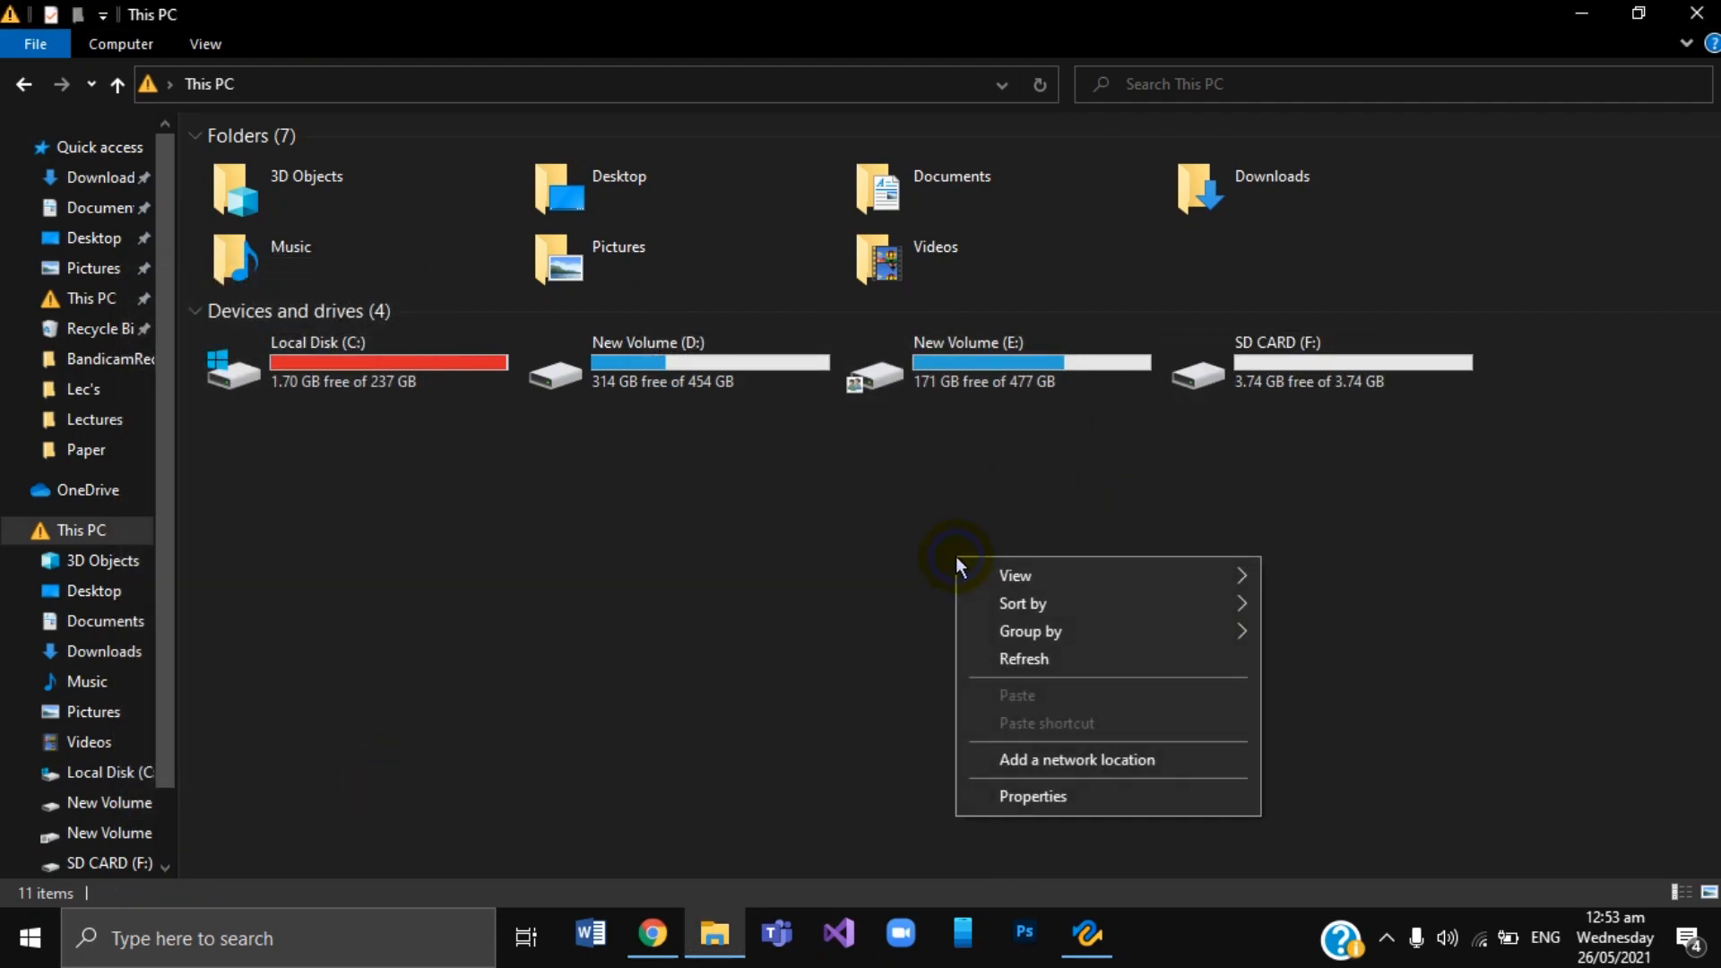
click(1023, 659)
Close File Explorer and refresh the desktop.
click(1697, 12)
right_click(533, 266)
click(628, 341)
Switch back to Tenorshare 4DDiG, refresh its drive list and start scanning the SD CARD (F:) drive.
click(1088, 935)
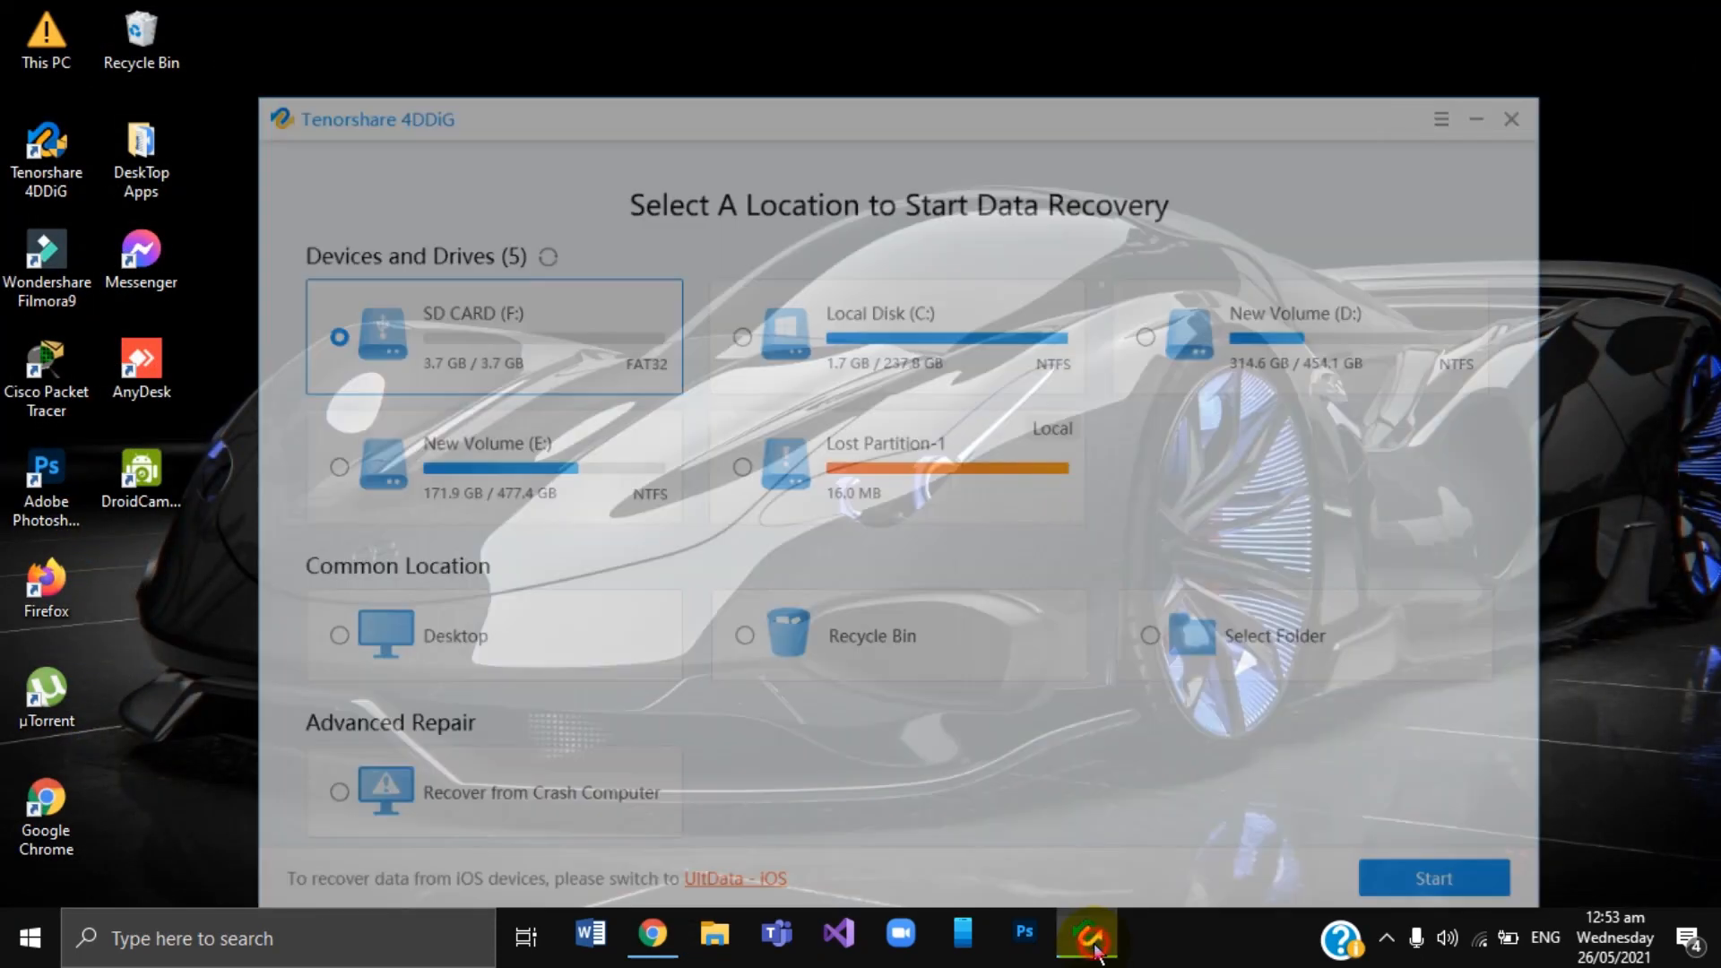
click(493, 189)
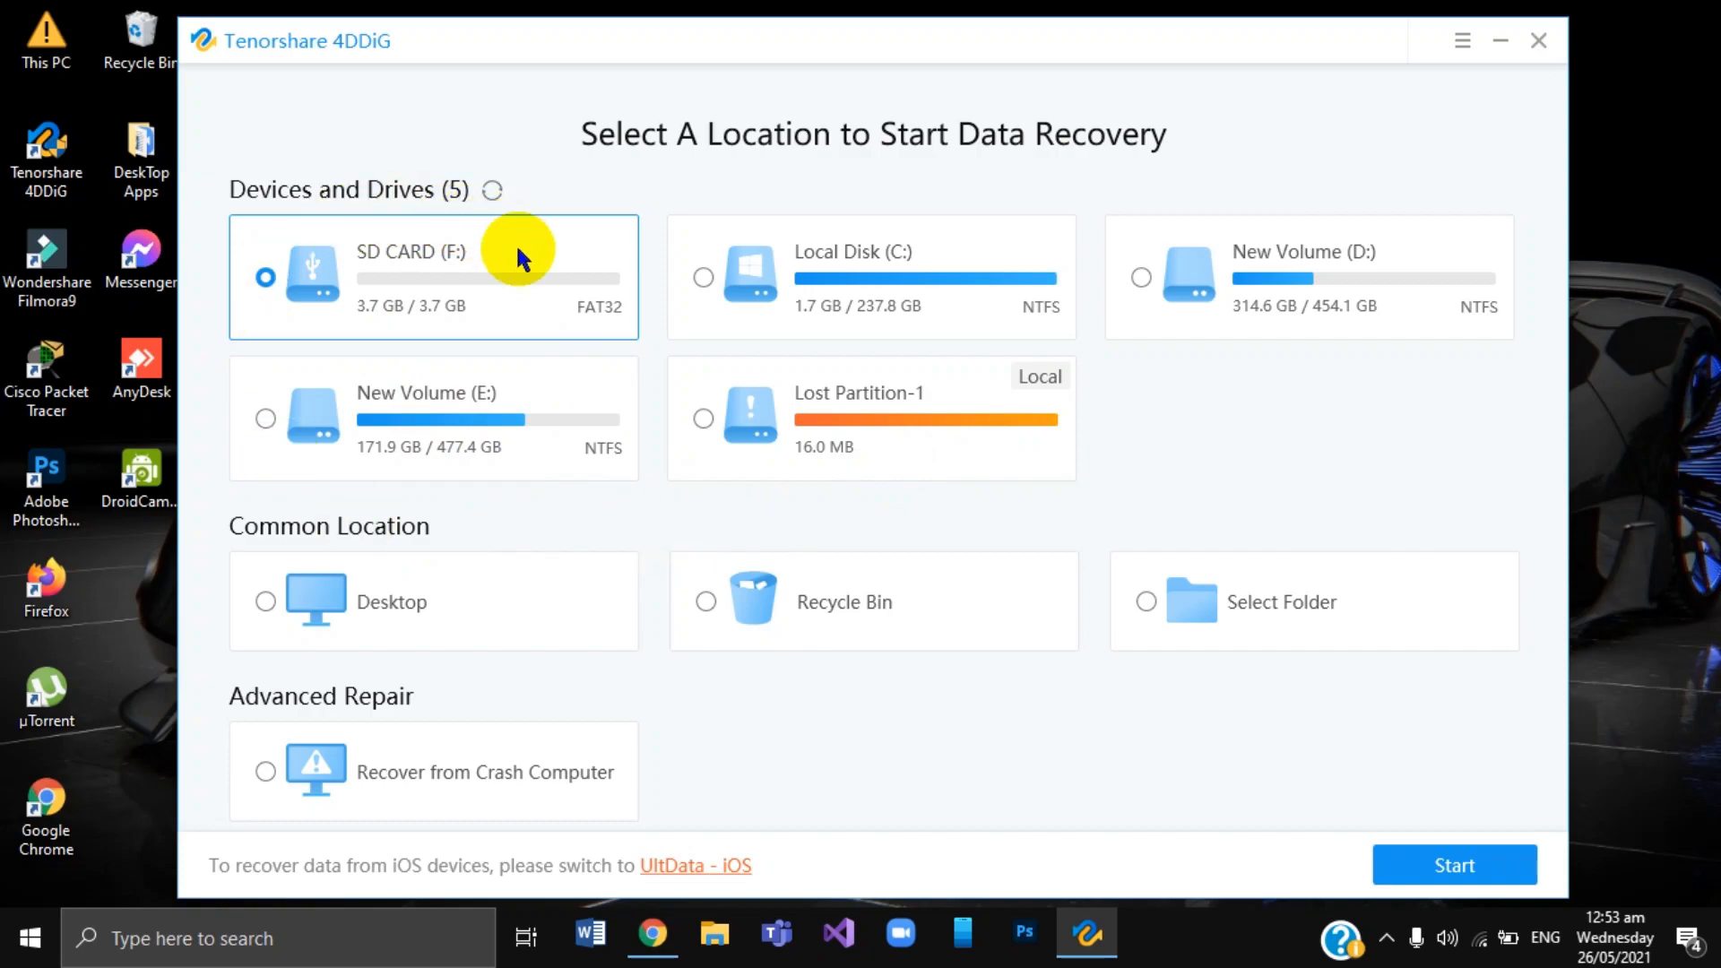
click(406, 302)
click(1493, 863)
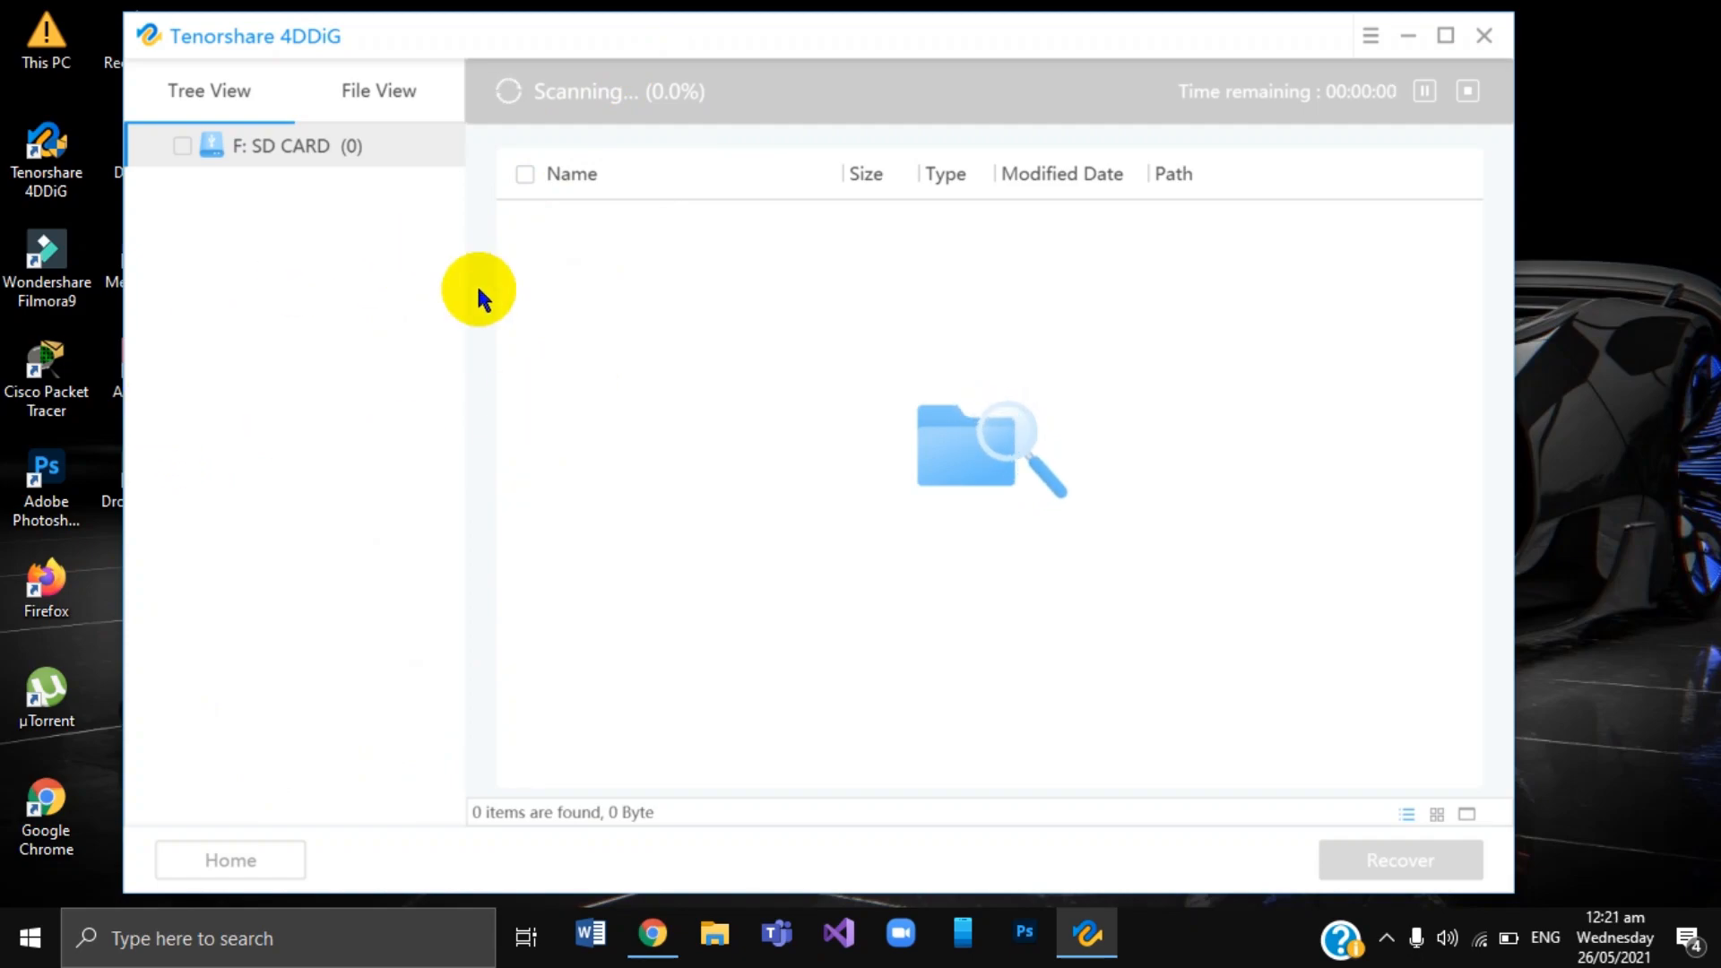
click(1387, 939)
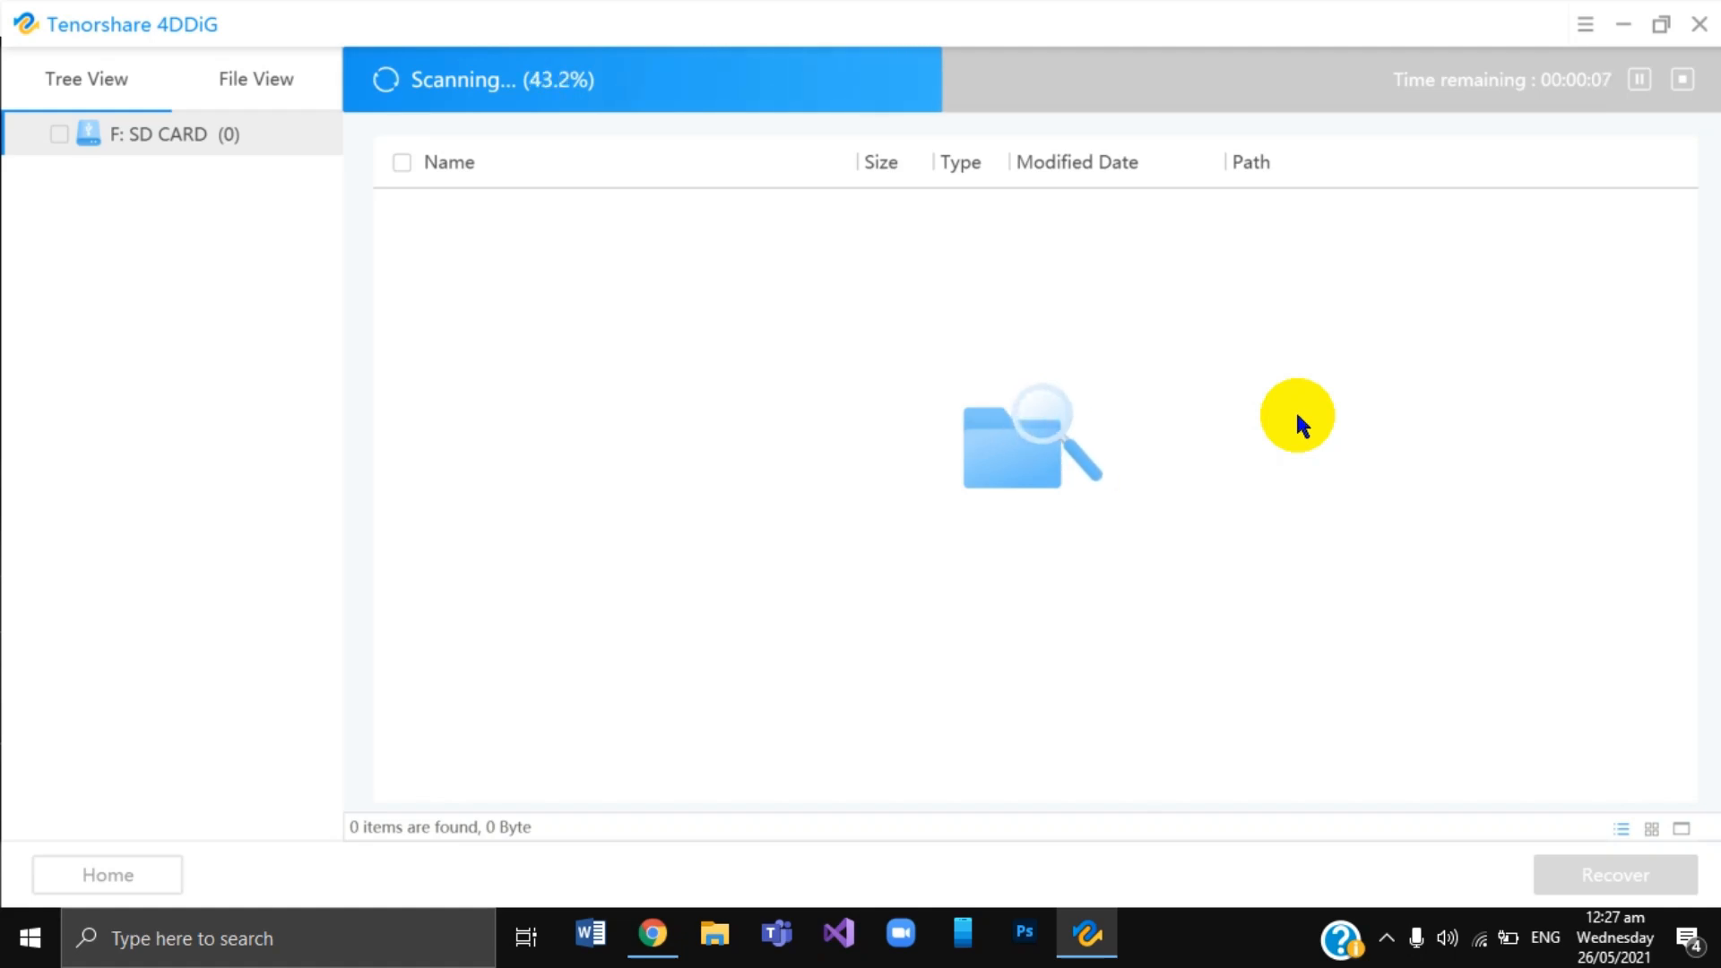
click(1387, 938)
click(1430, 785)
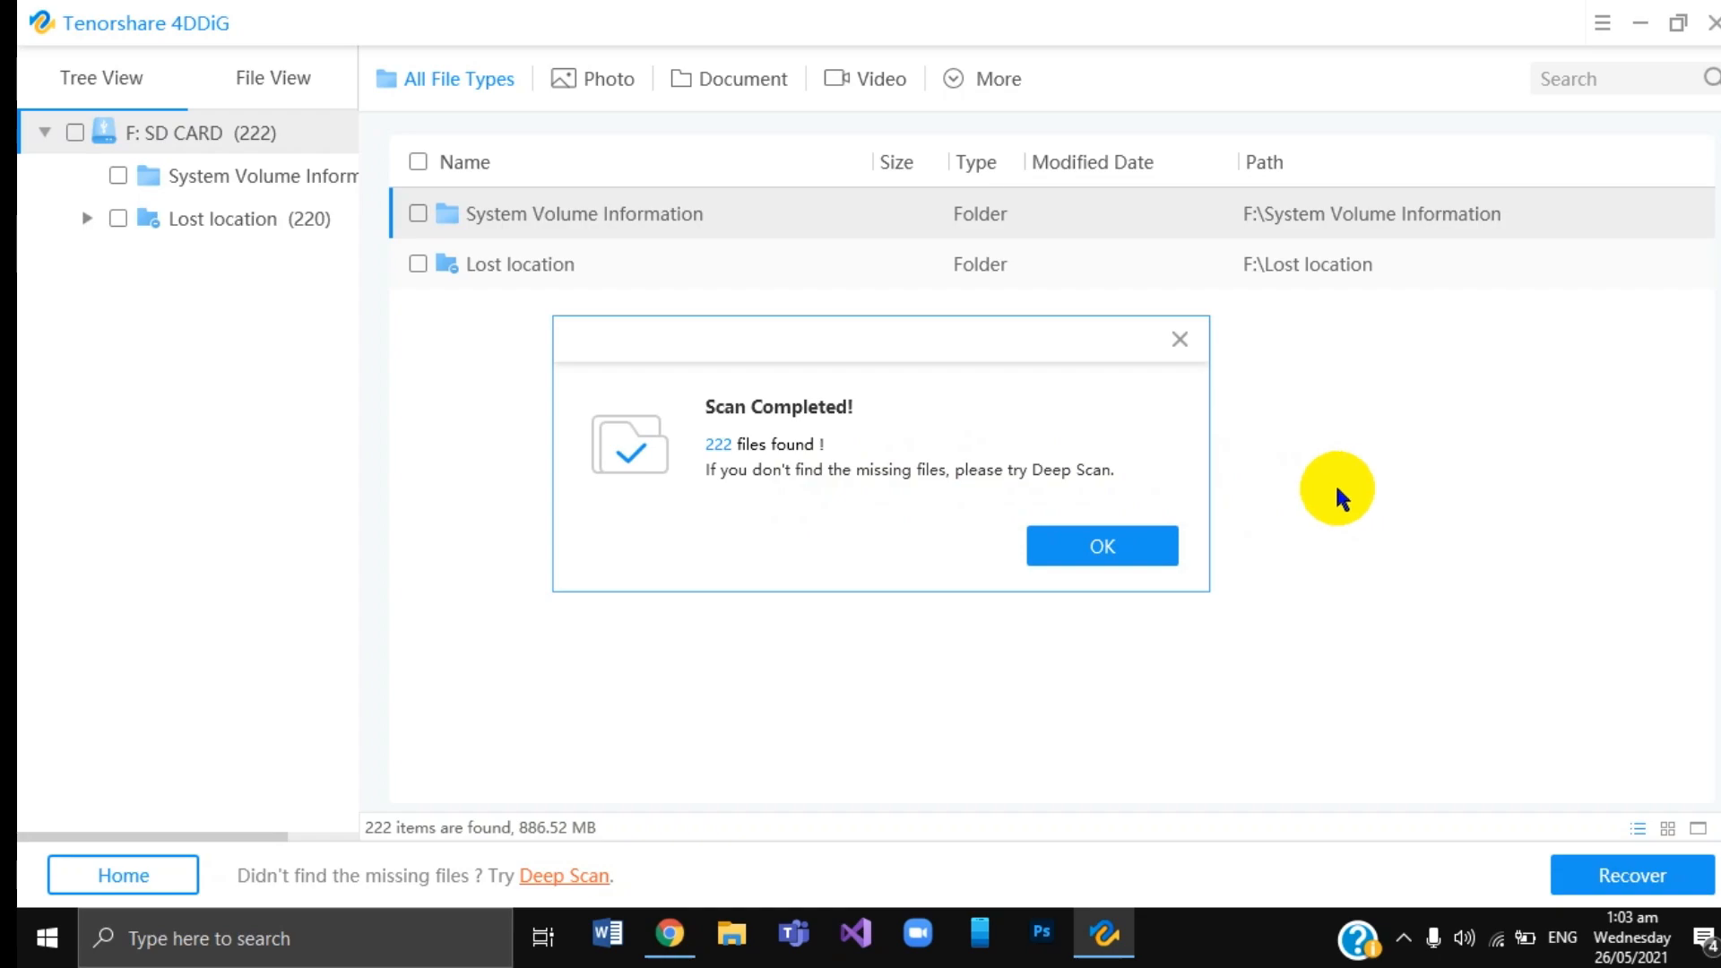
Dismiss the scan summary, switch the results to File View and look through the JPG, PNG and JPEG photo folders.
click(1104, 541)
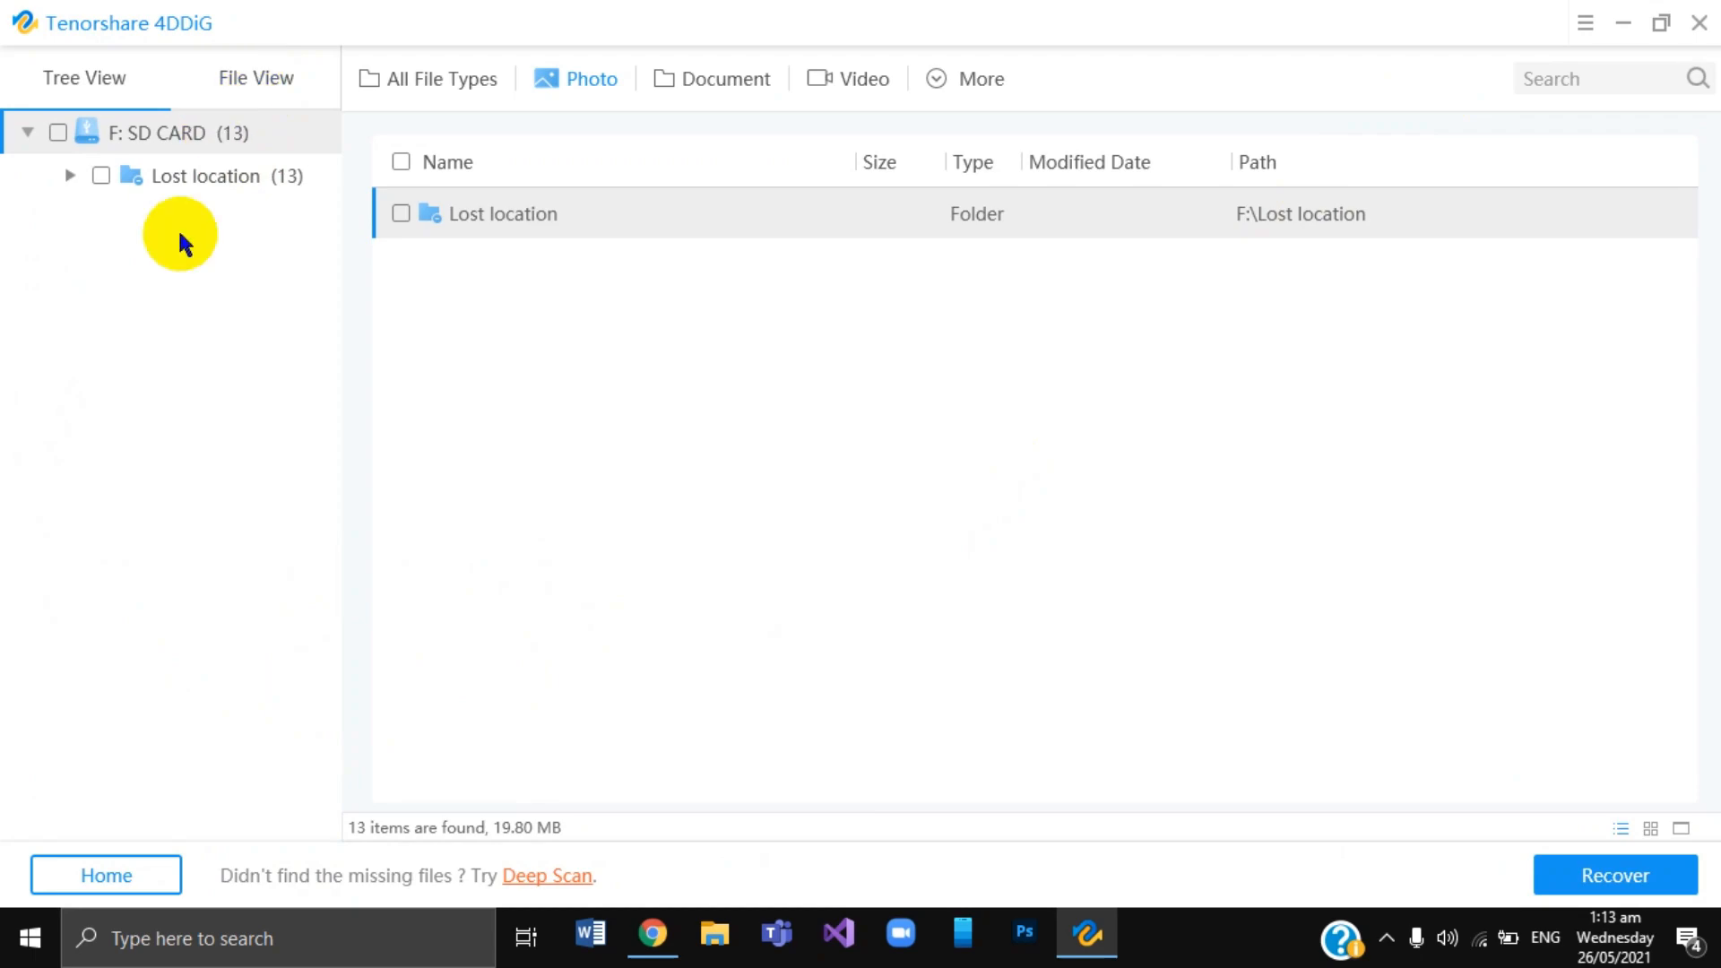
click(239, 83)
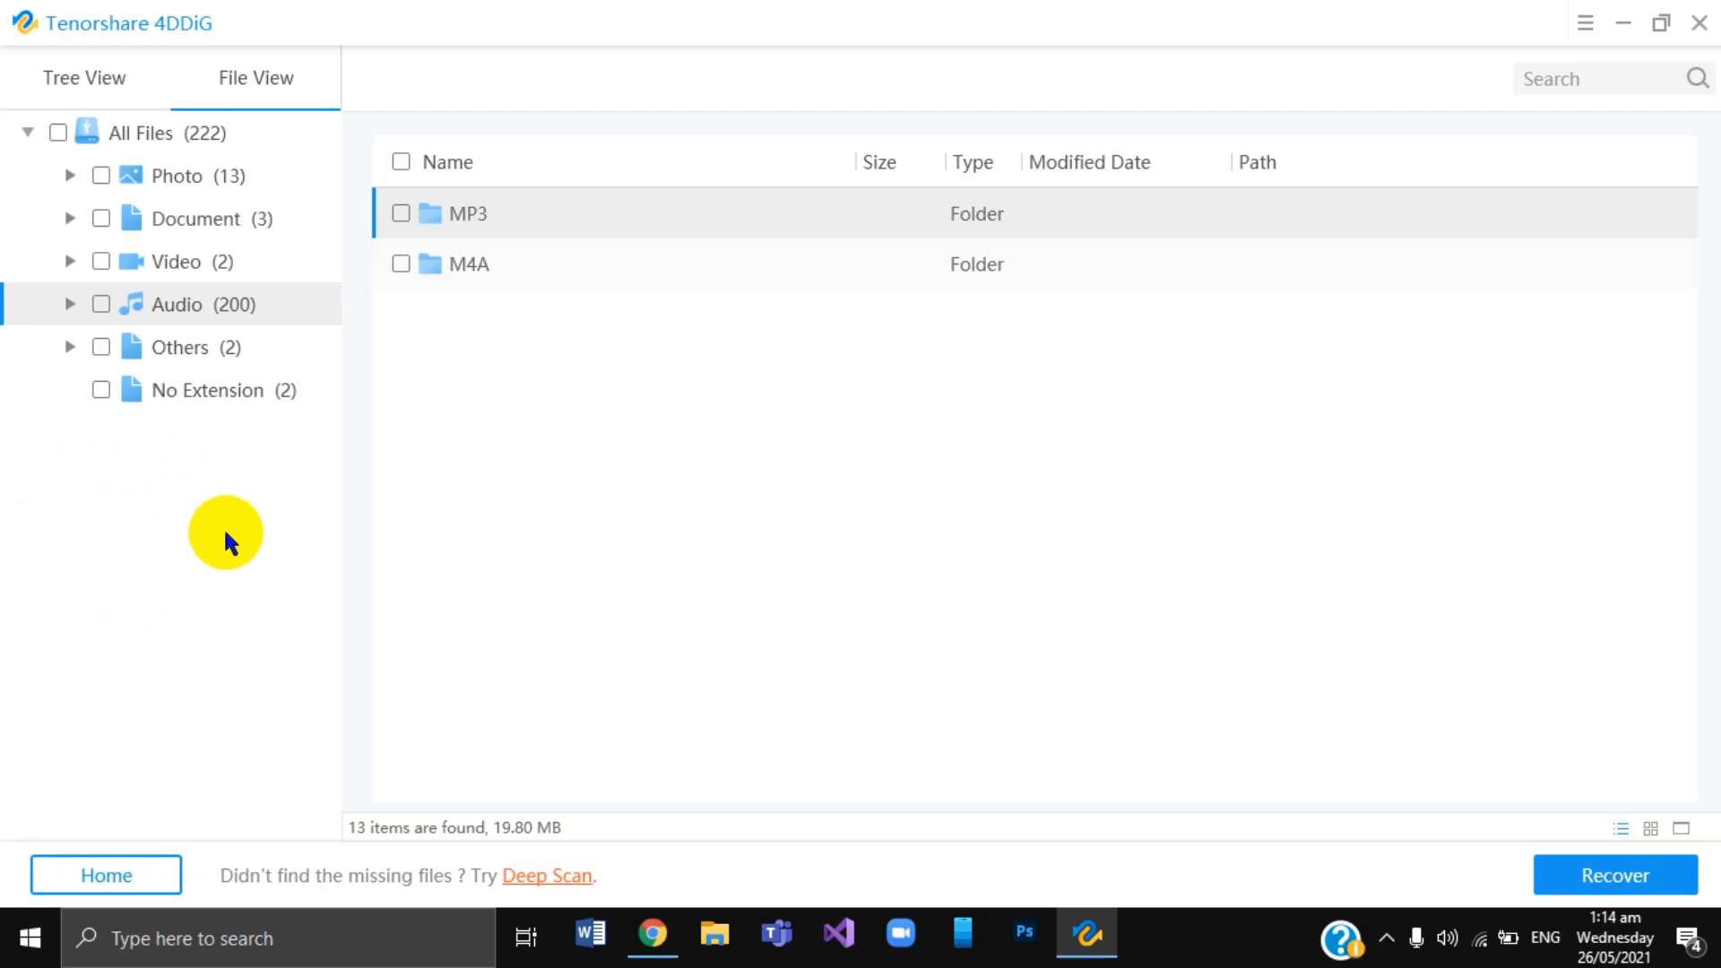
click(69, 174)
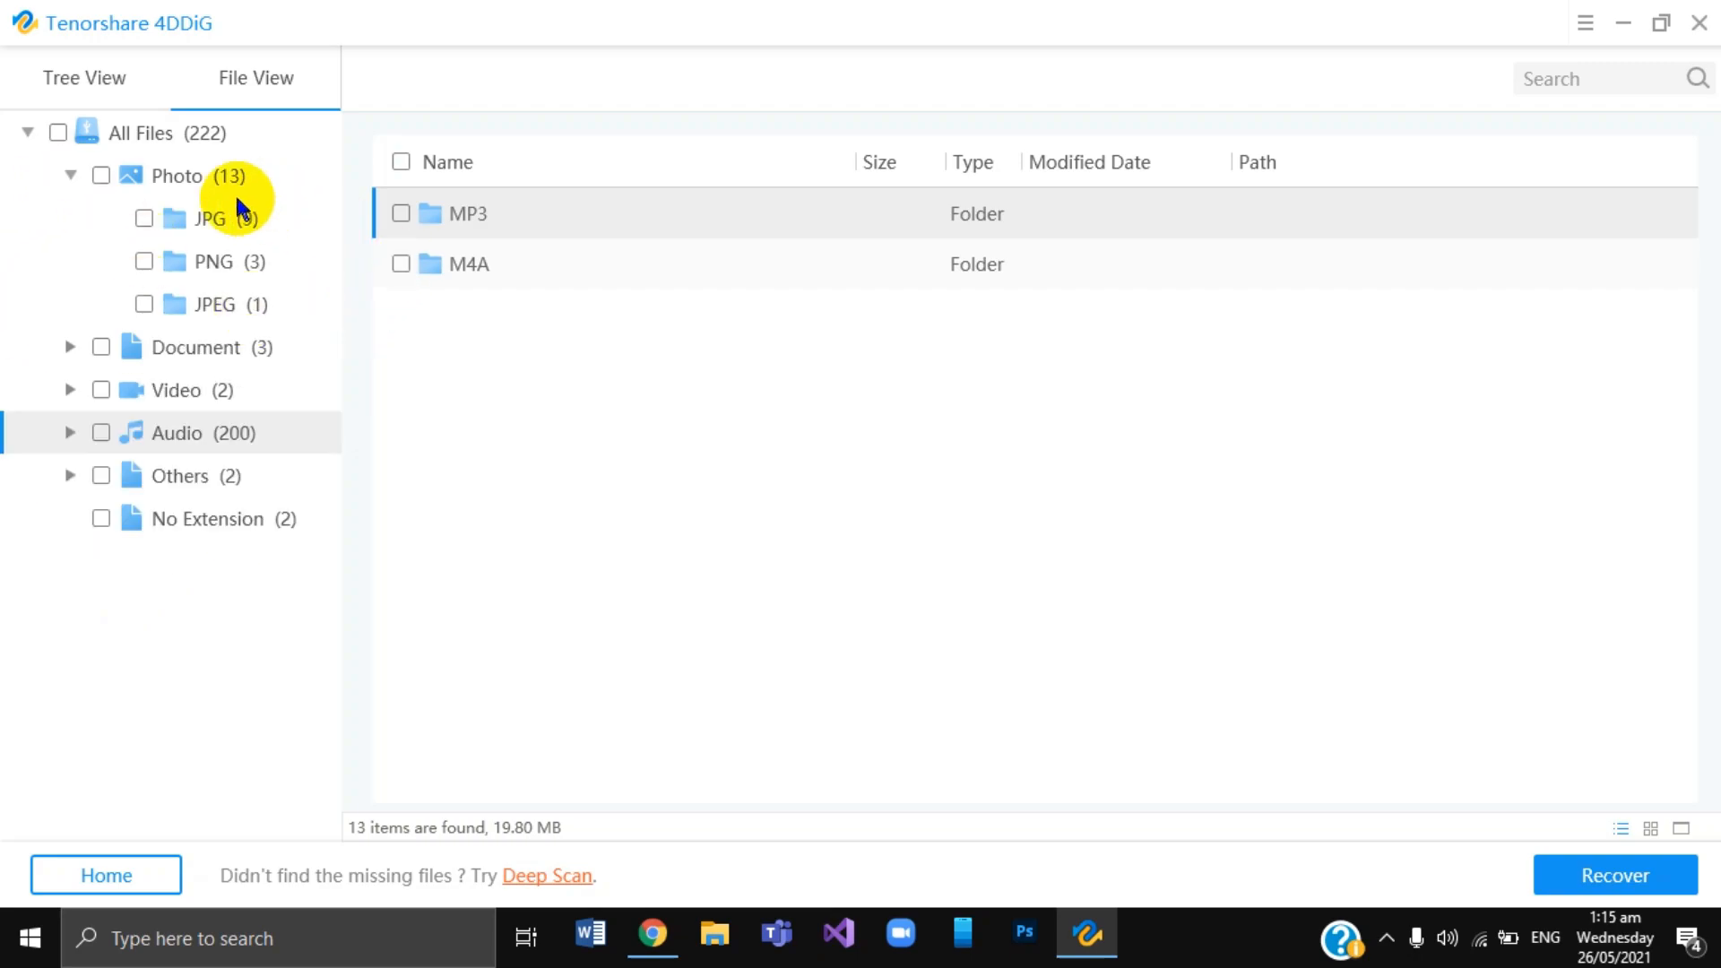
click(213, 218)
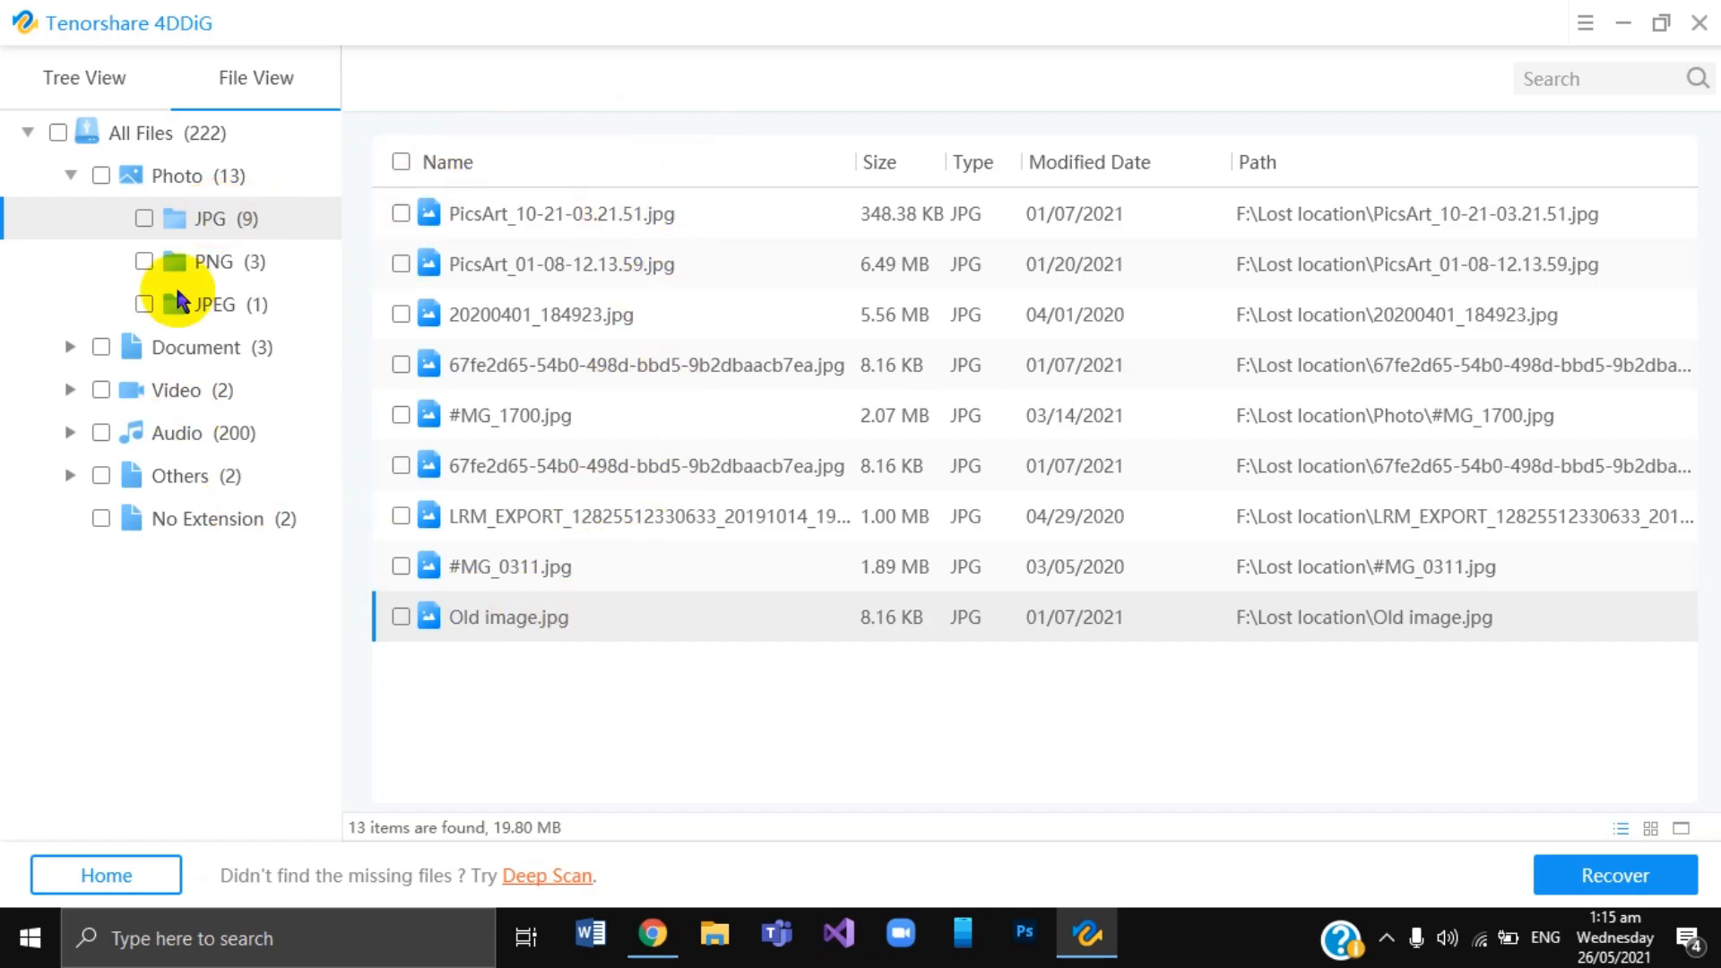
click(228, 261)
click(213, 305)
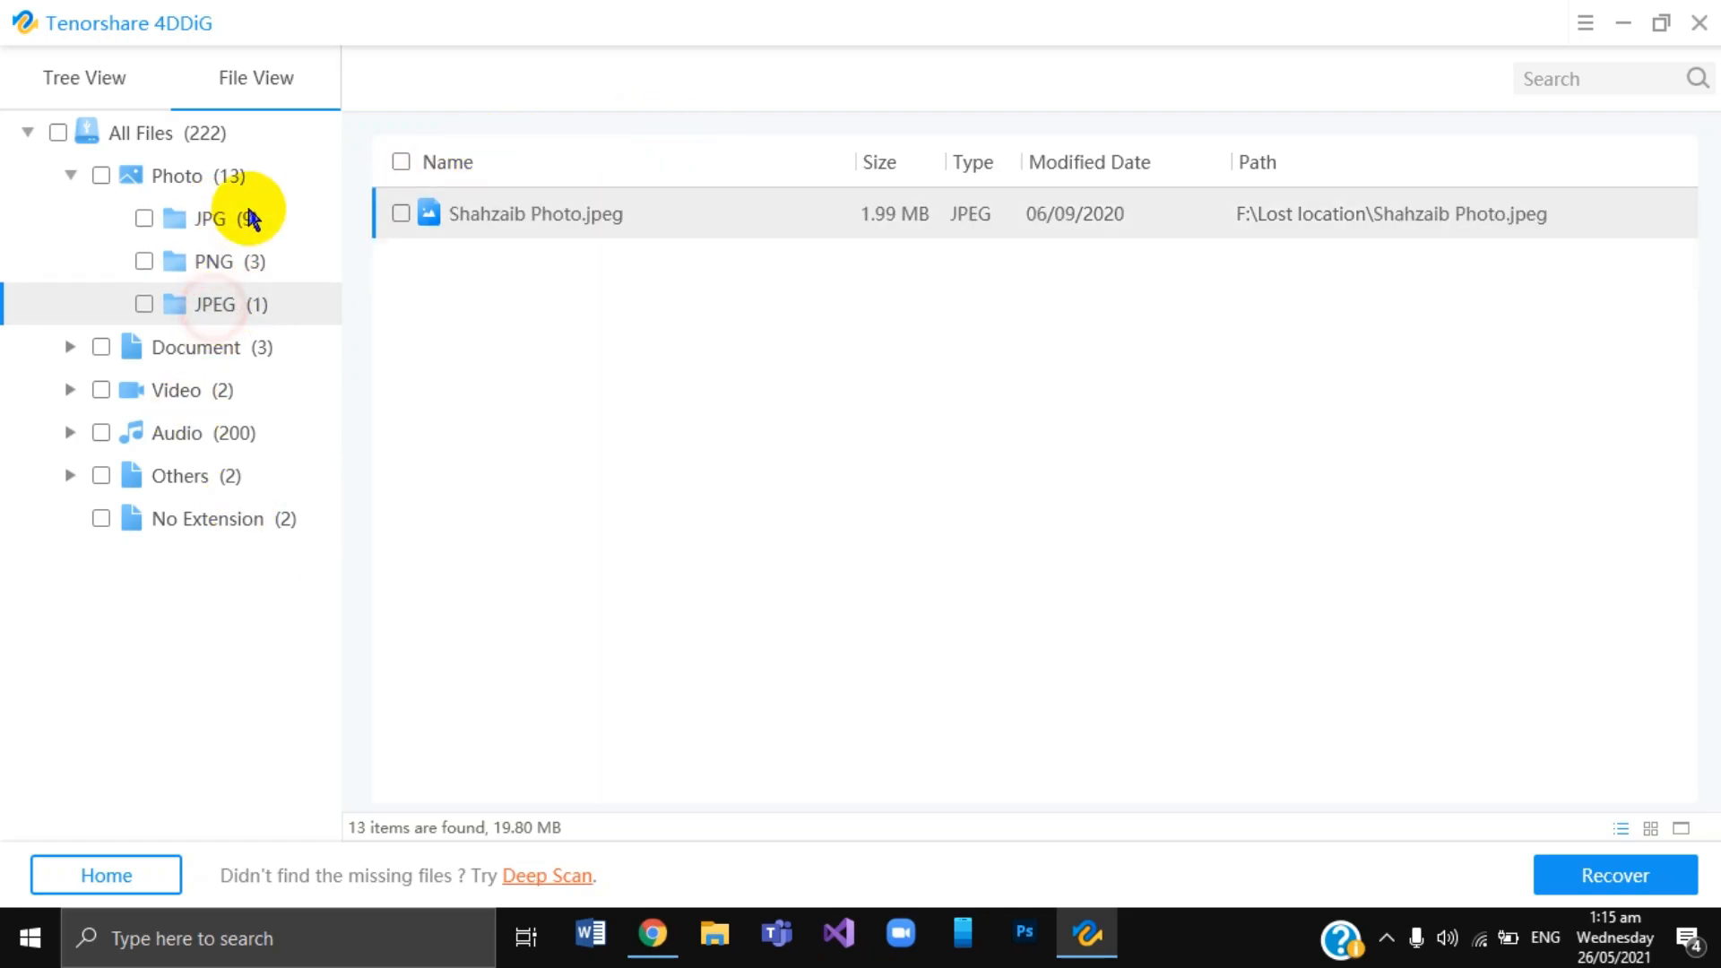
Preview Old image.jpg from the JPG folder and mark it for recovery.
click(225, 219)
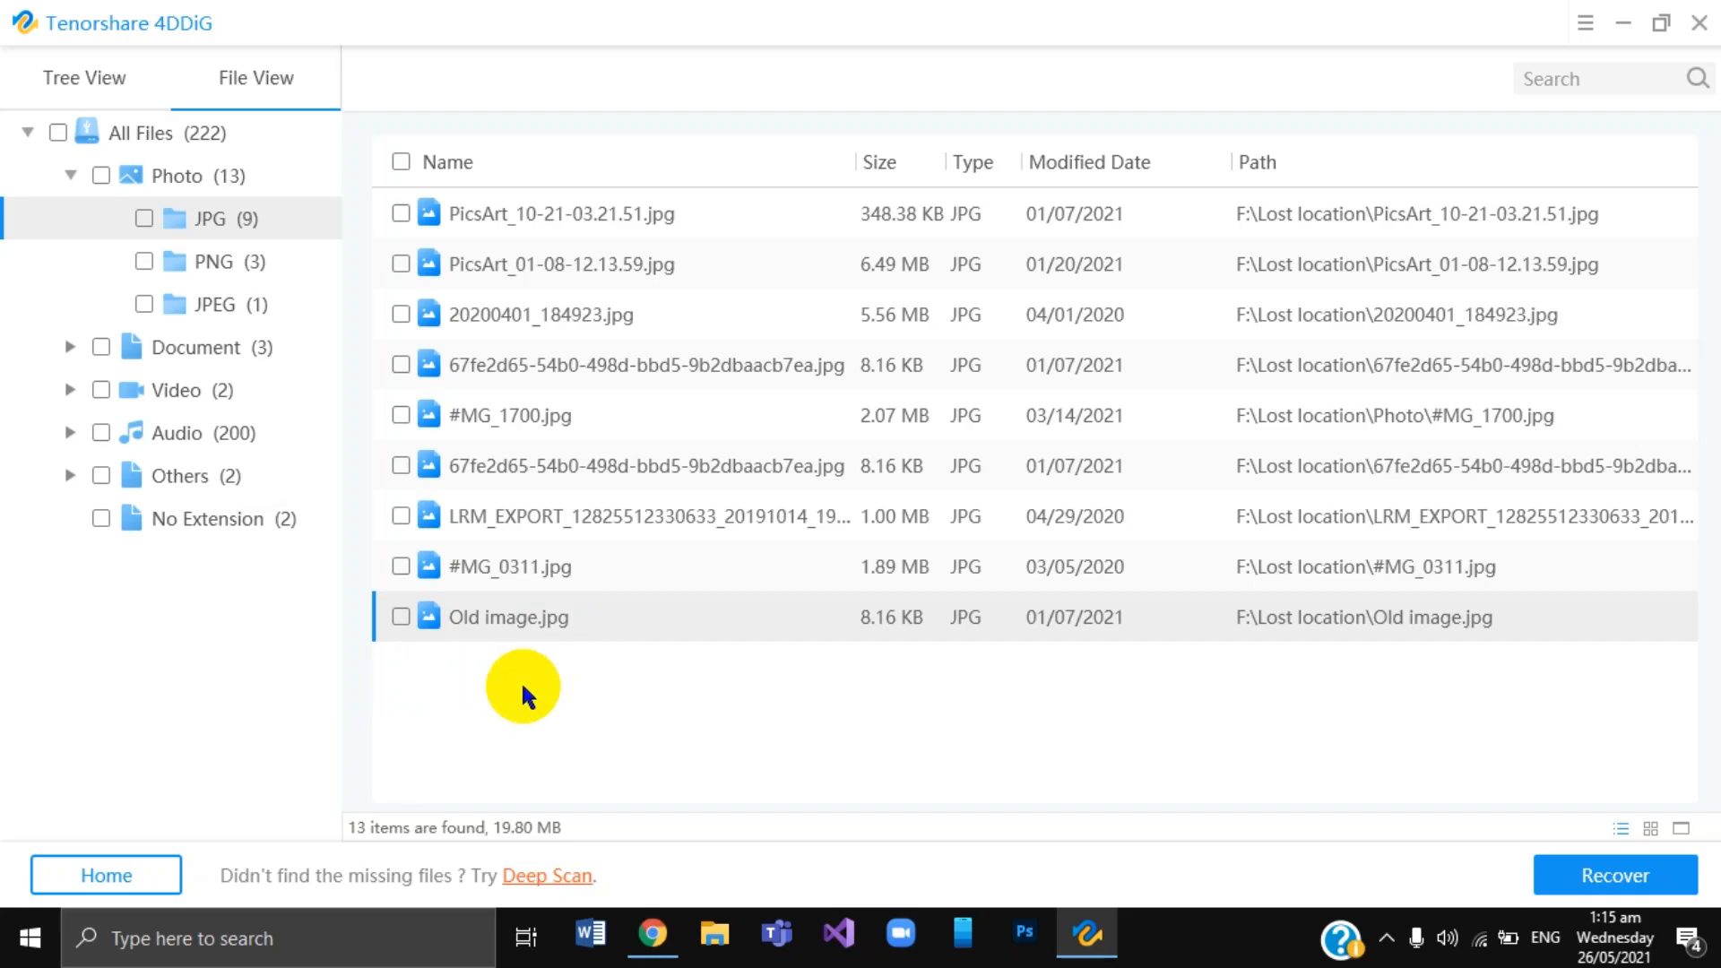
double_click(492, 626)
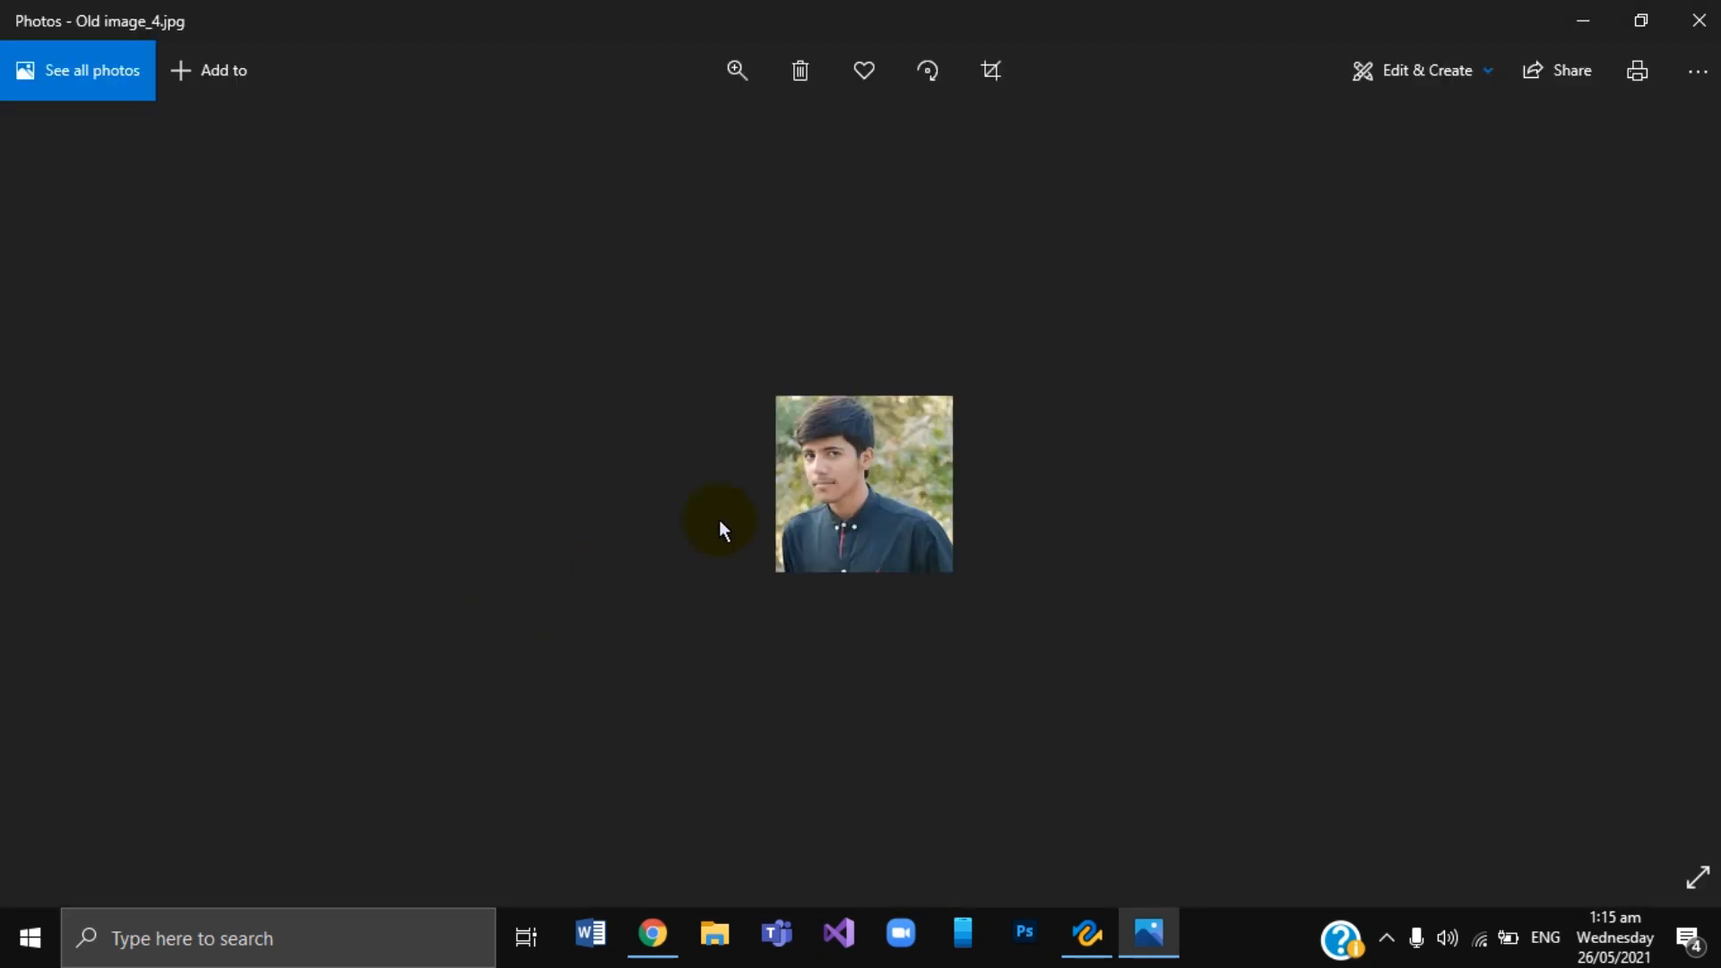
scroll(875, 531, up, 1)
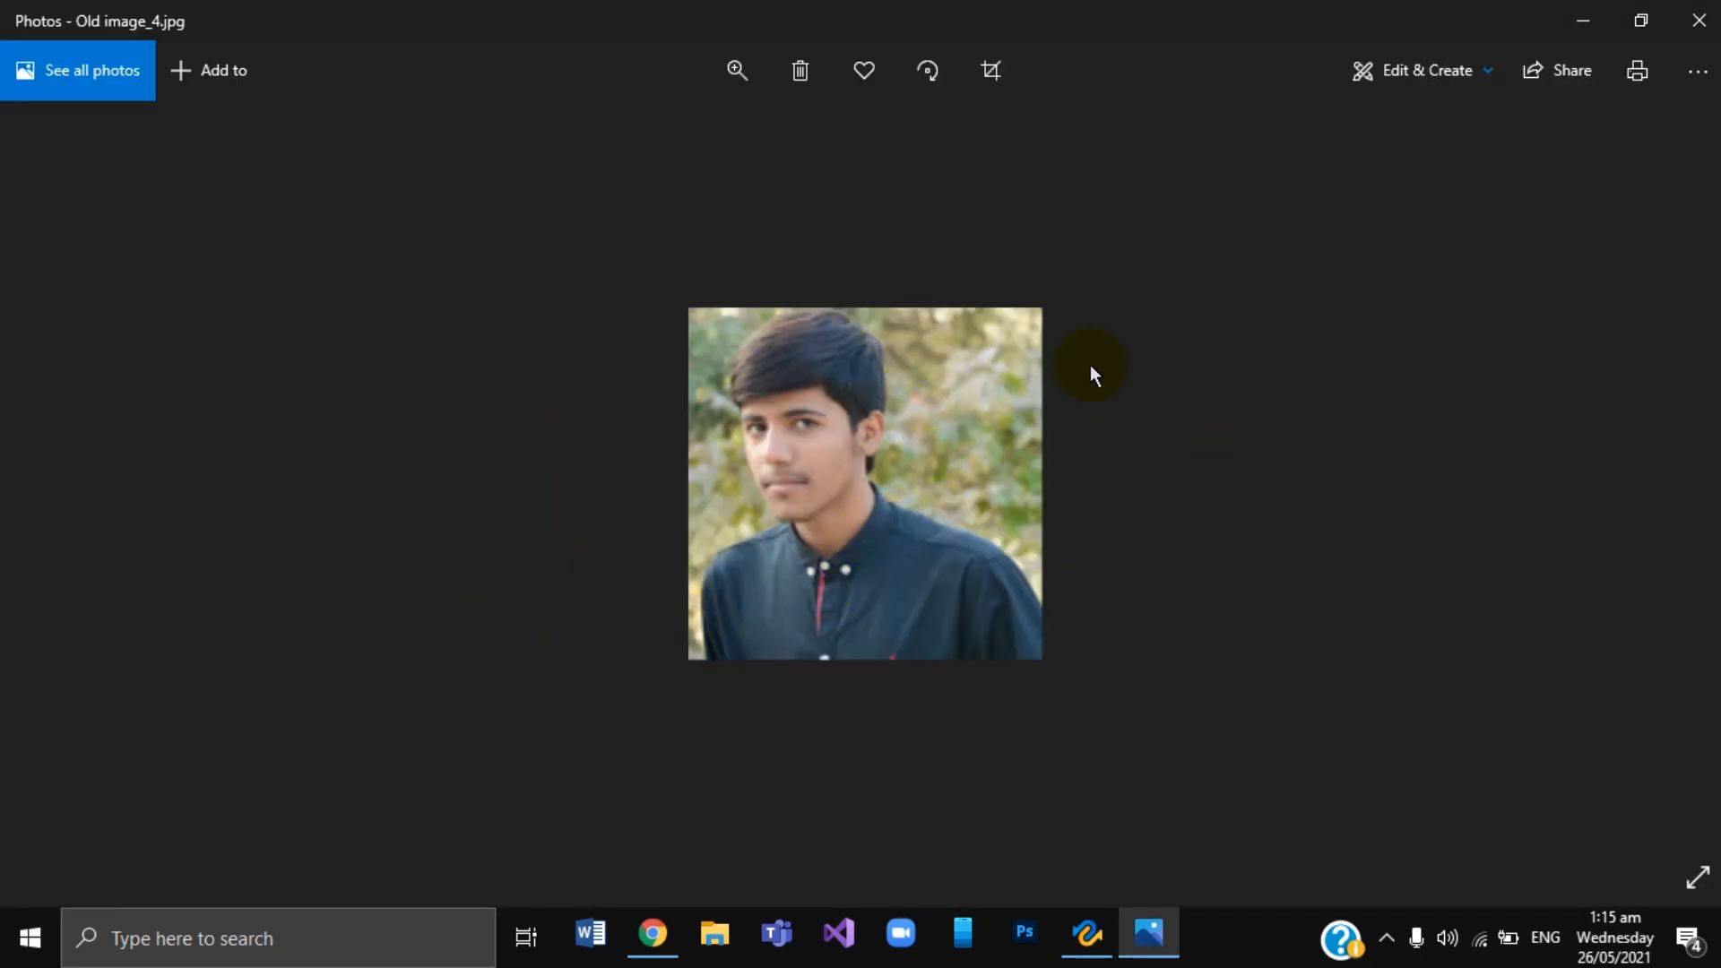
click(1699, 20)
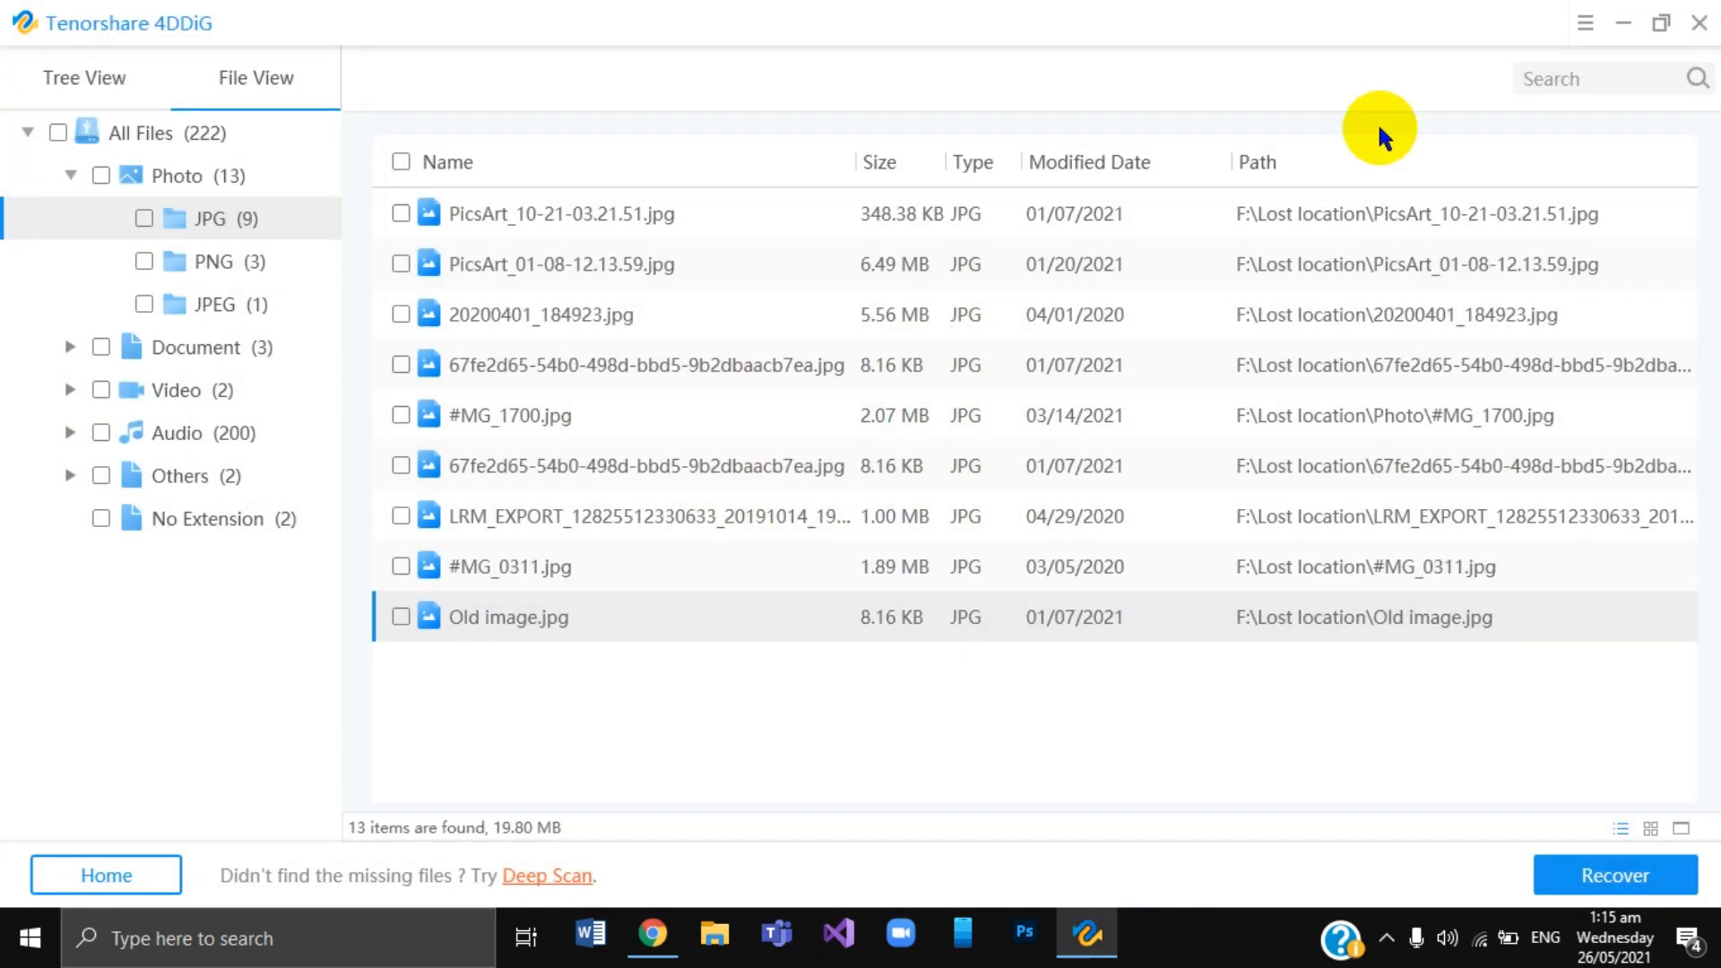
click(399, 617)
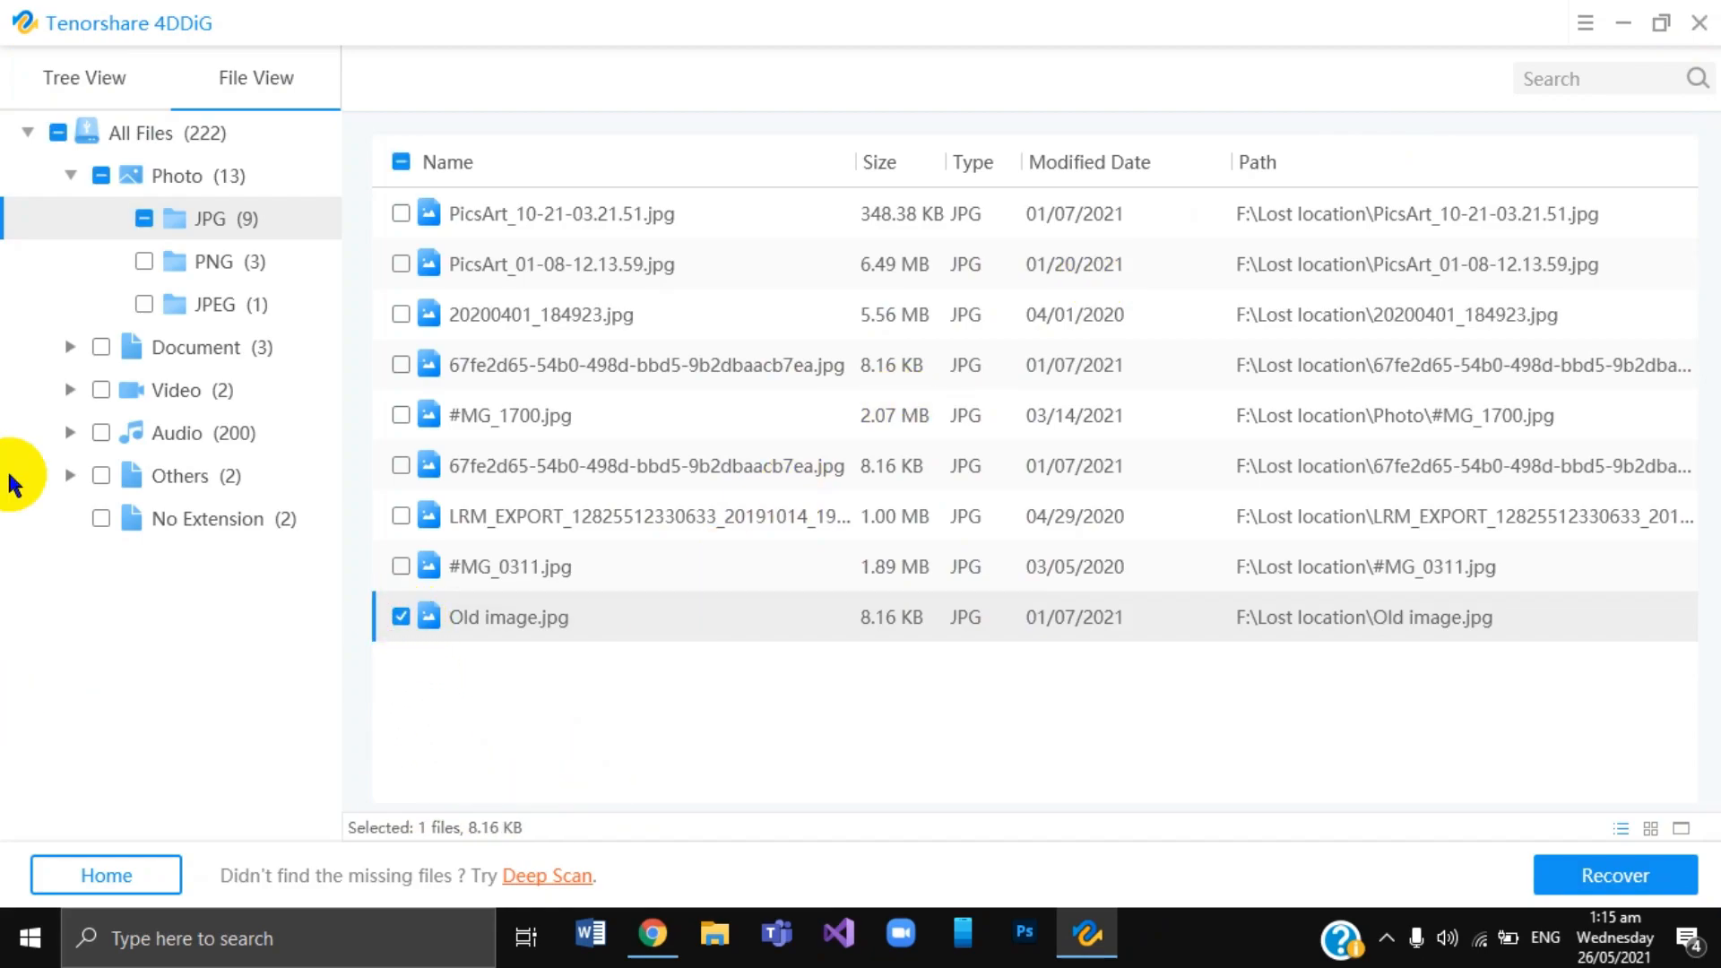
Look through the found documents, then mark the PPT folder and the COAL assignment DOCX file for recovery.
click(69, 347)
click(224, 392)
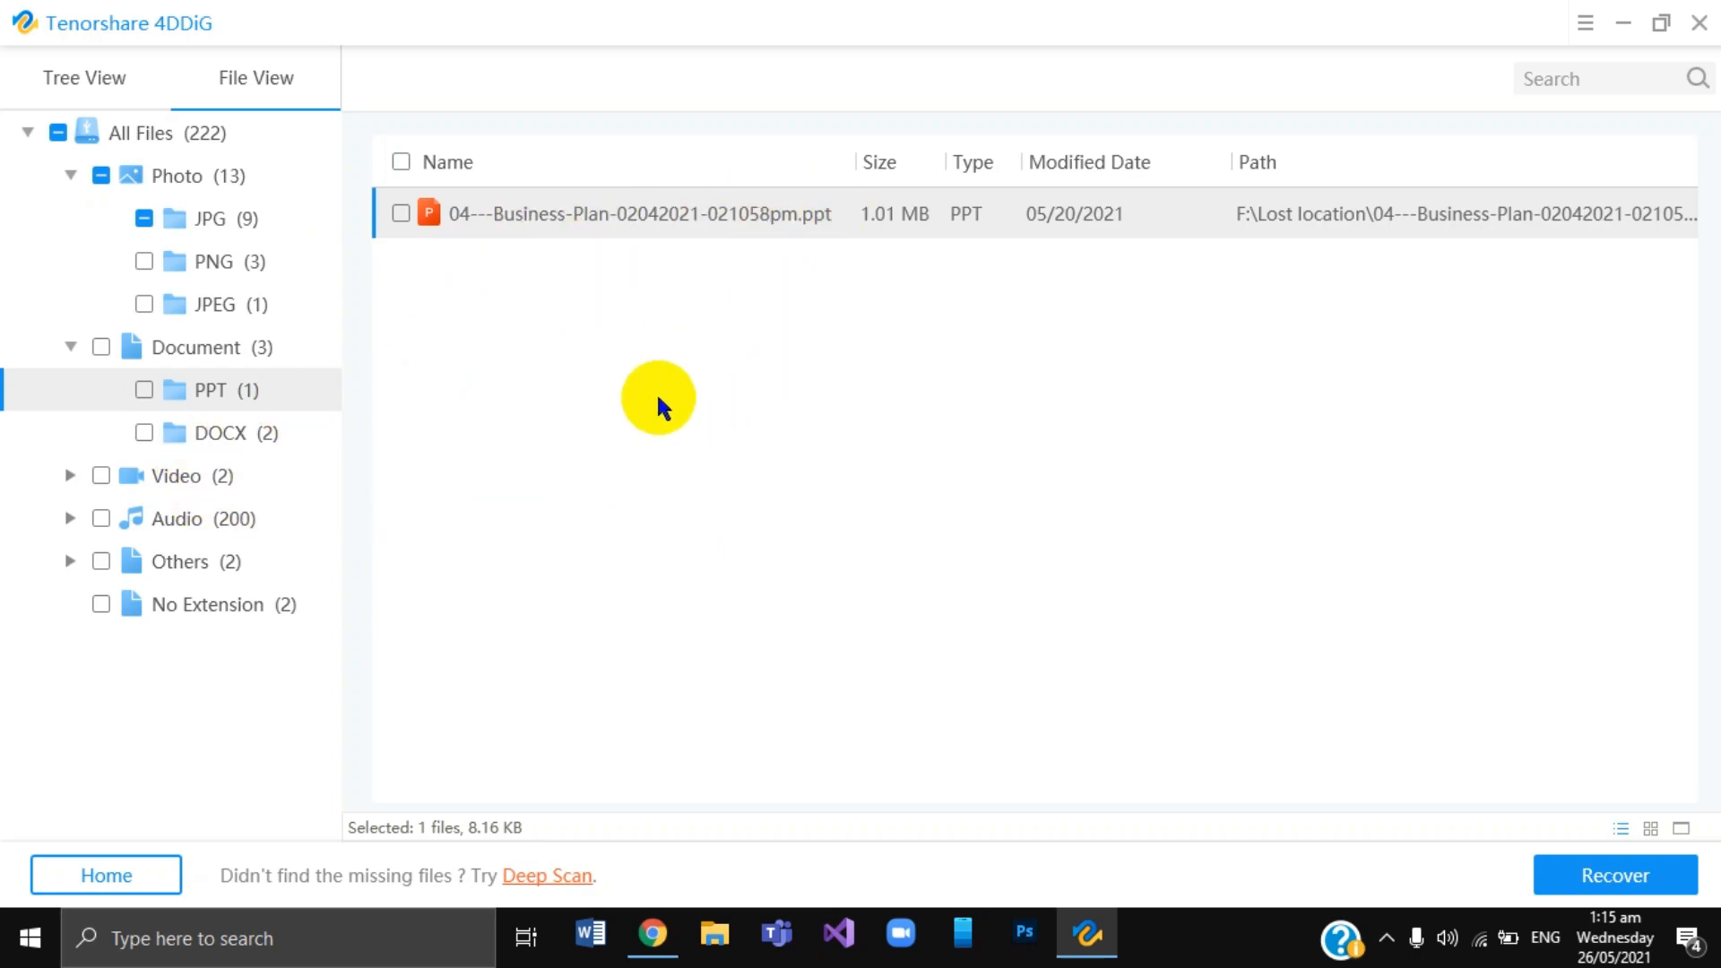
click(247, 438)
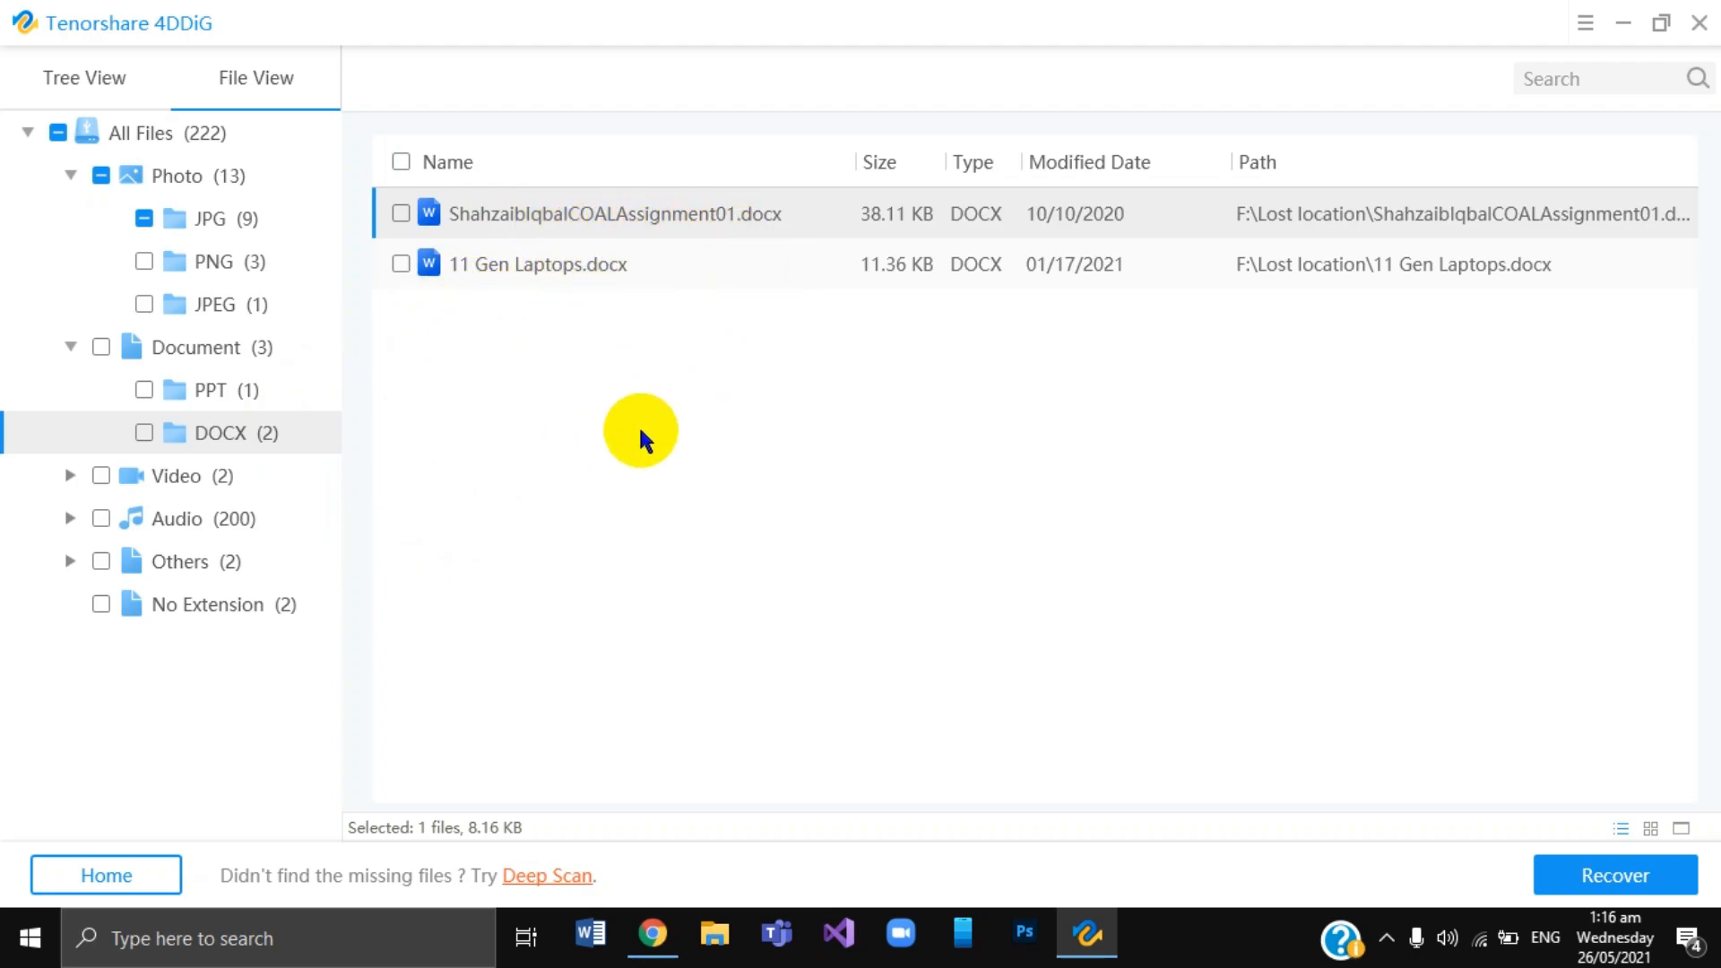
click(66, 480)
click(144, 390)
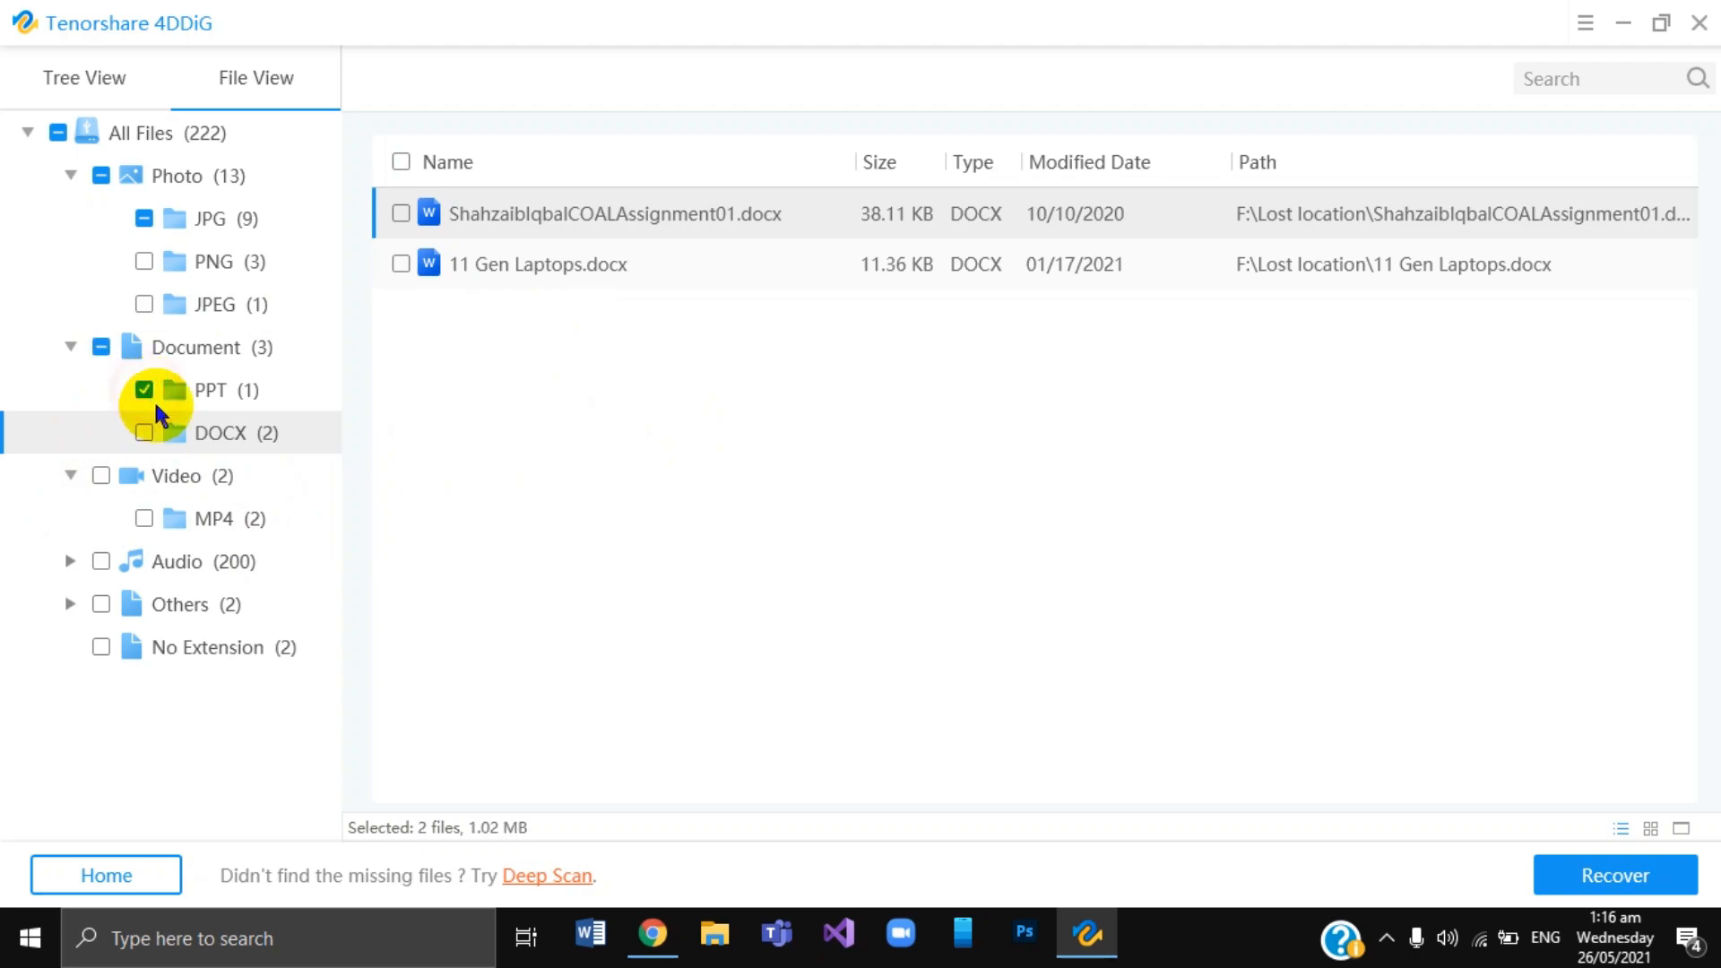
click(401, 214)
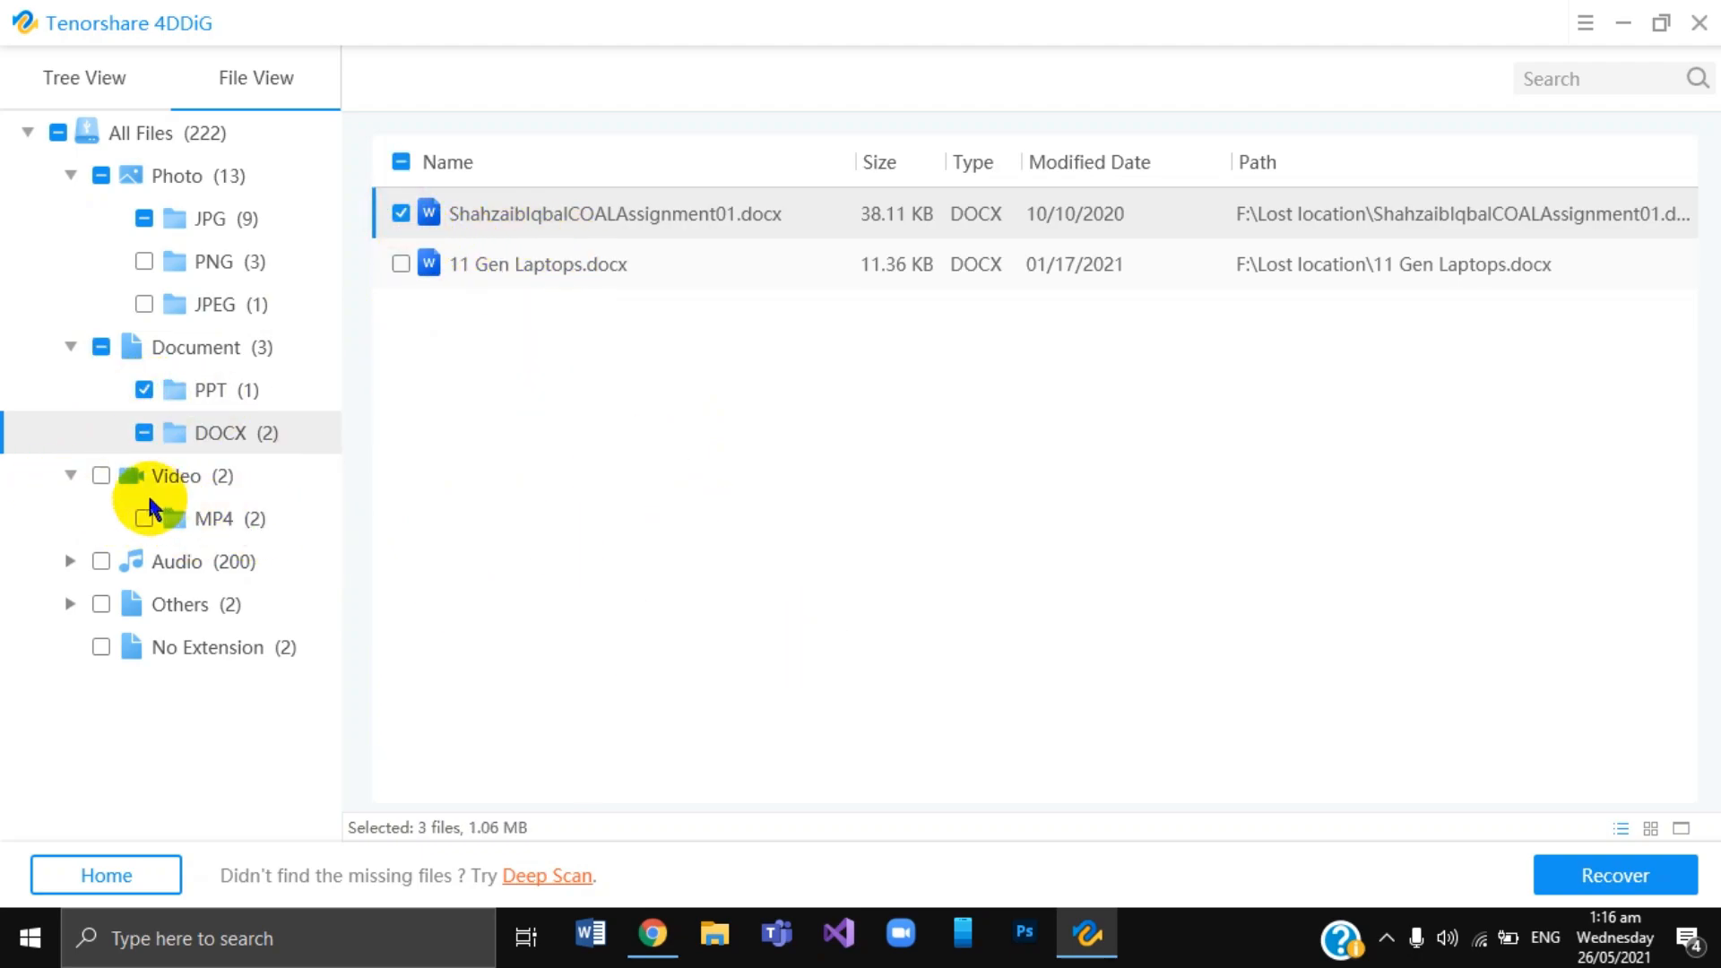
Preview the video Untitled 6_2160p.mp4 from the MP4 folder and close the player.
click(216, 515)
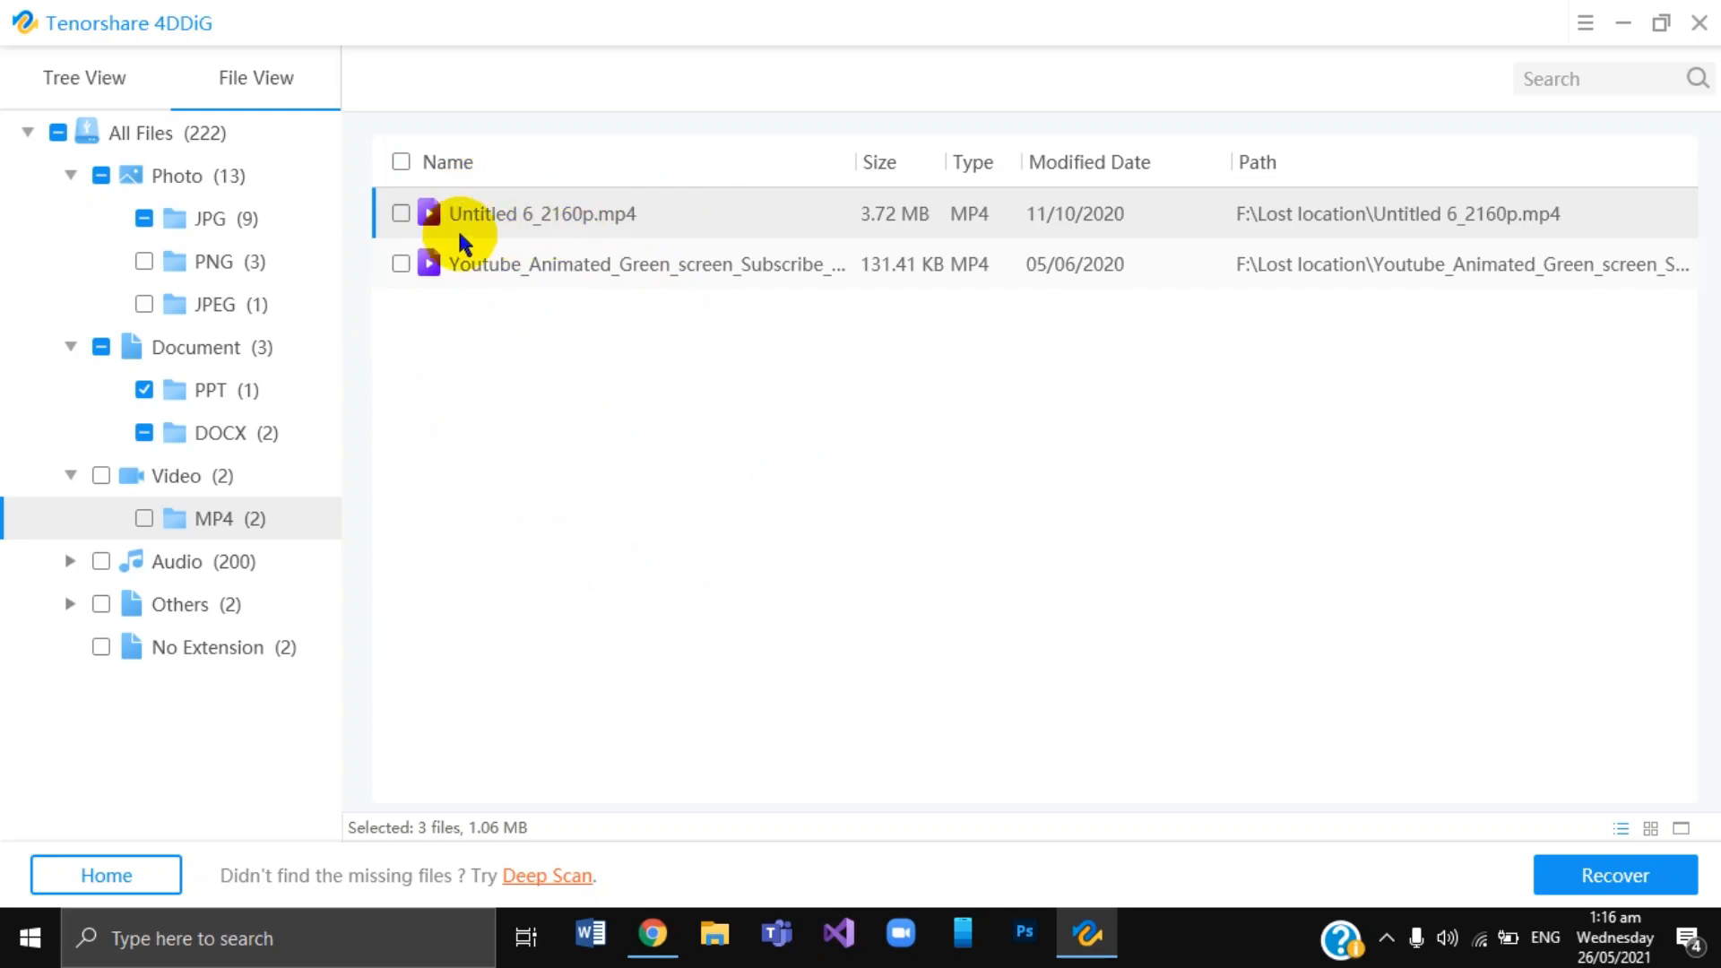
double_click(632, 219)
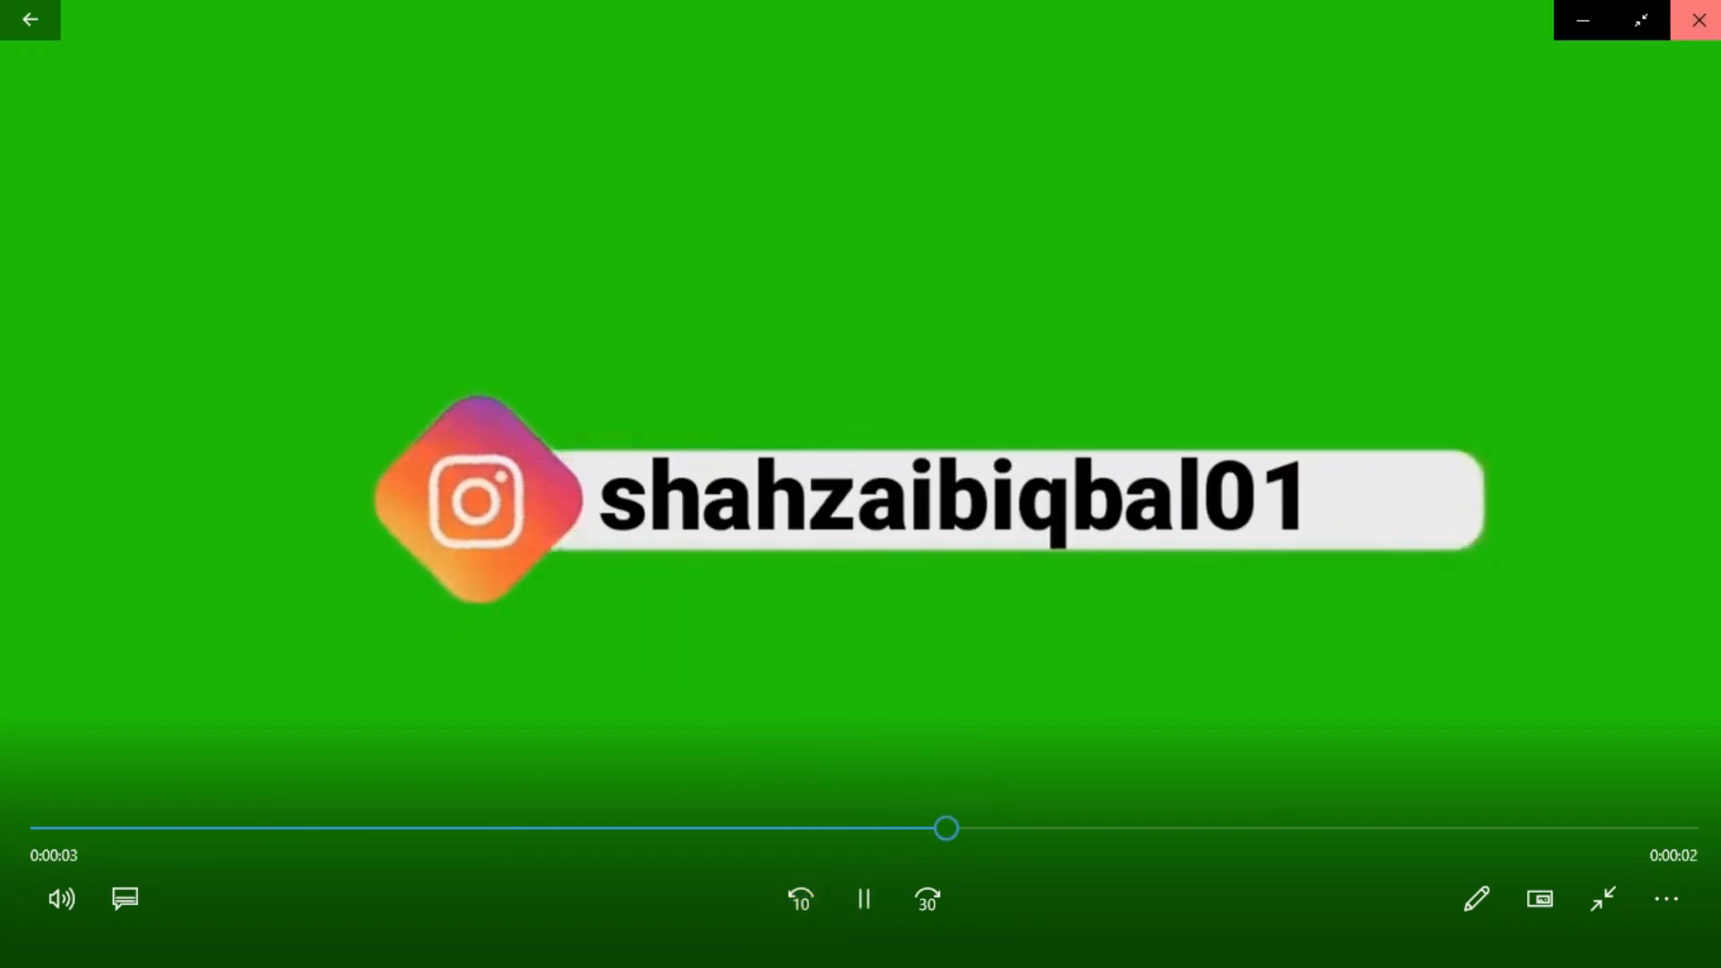
click(1695, 20)
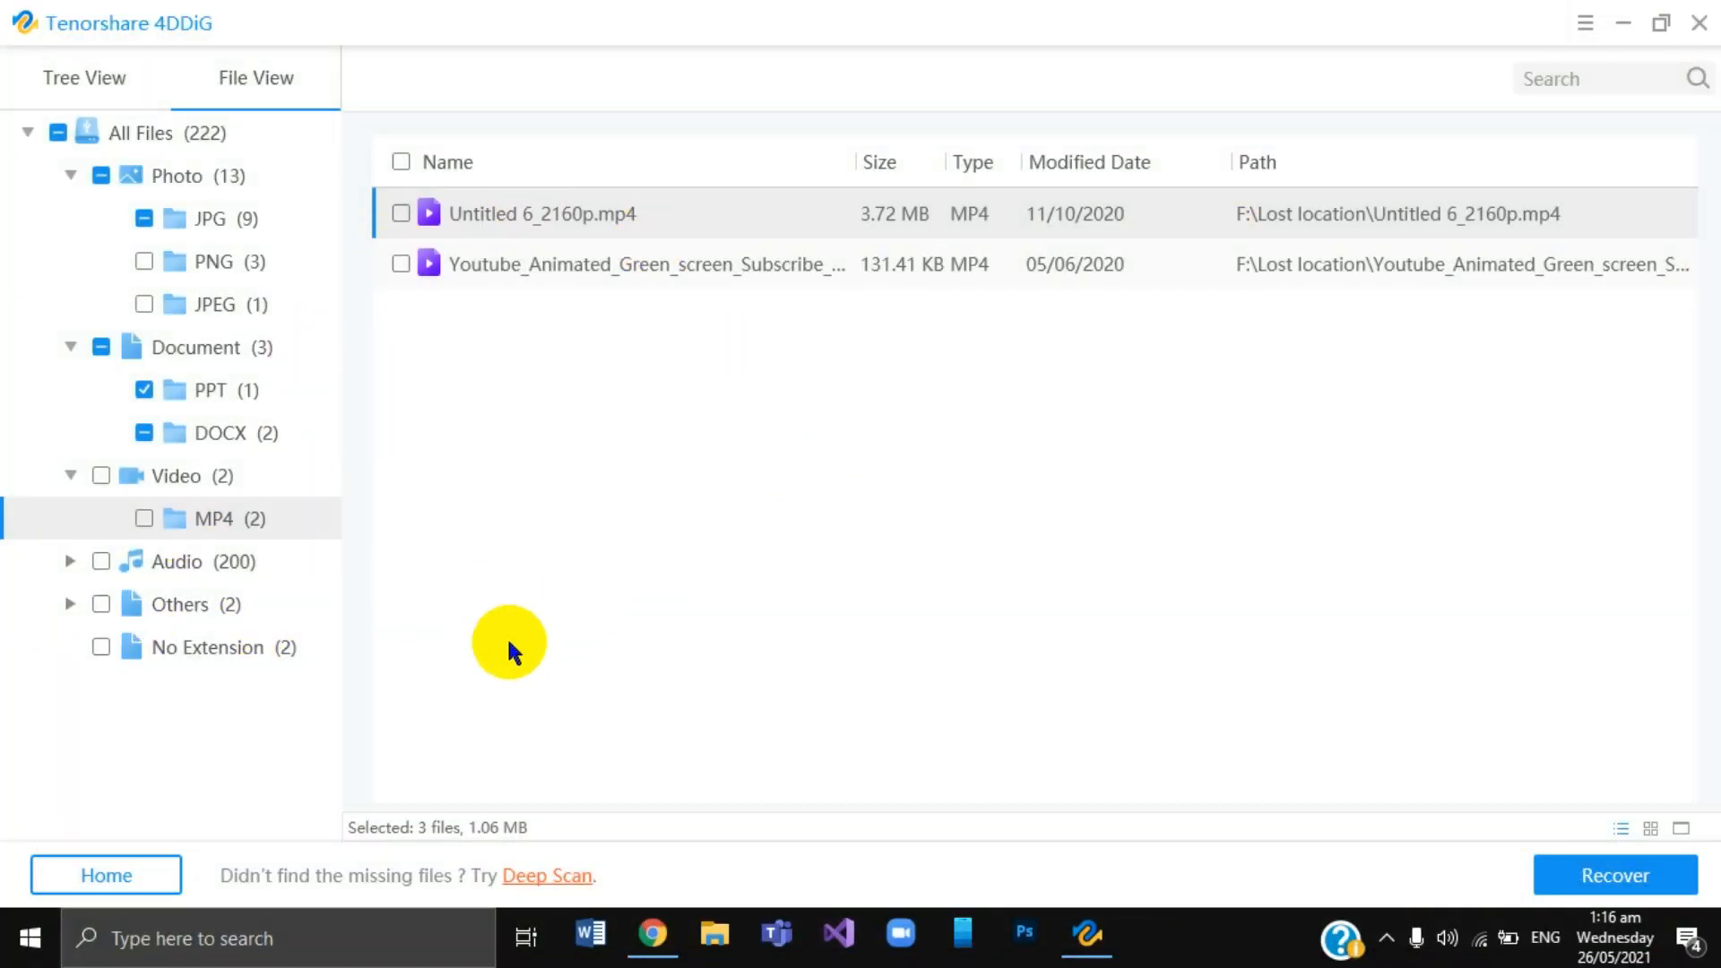
Look through the MP3 and M4A audio folders and mark the M4A folder for recovery.
click(70, 562)
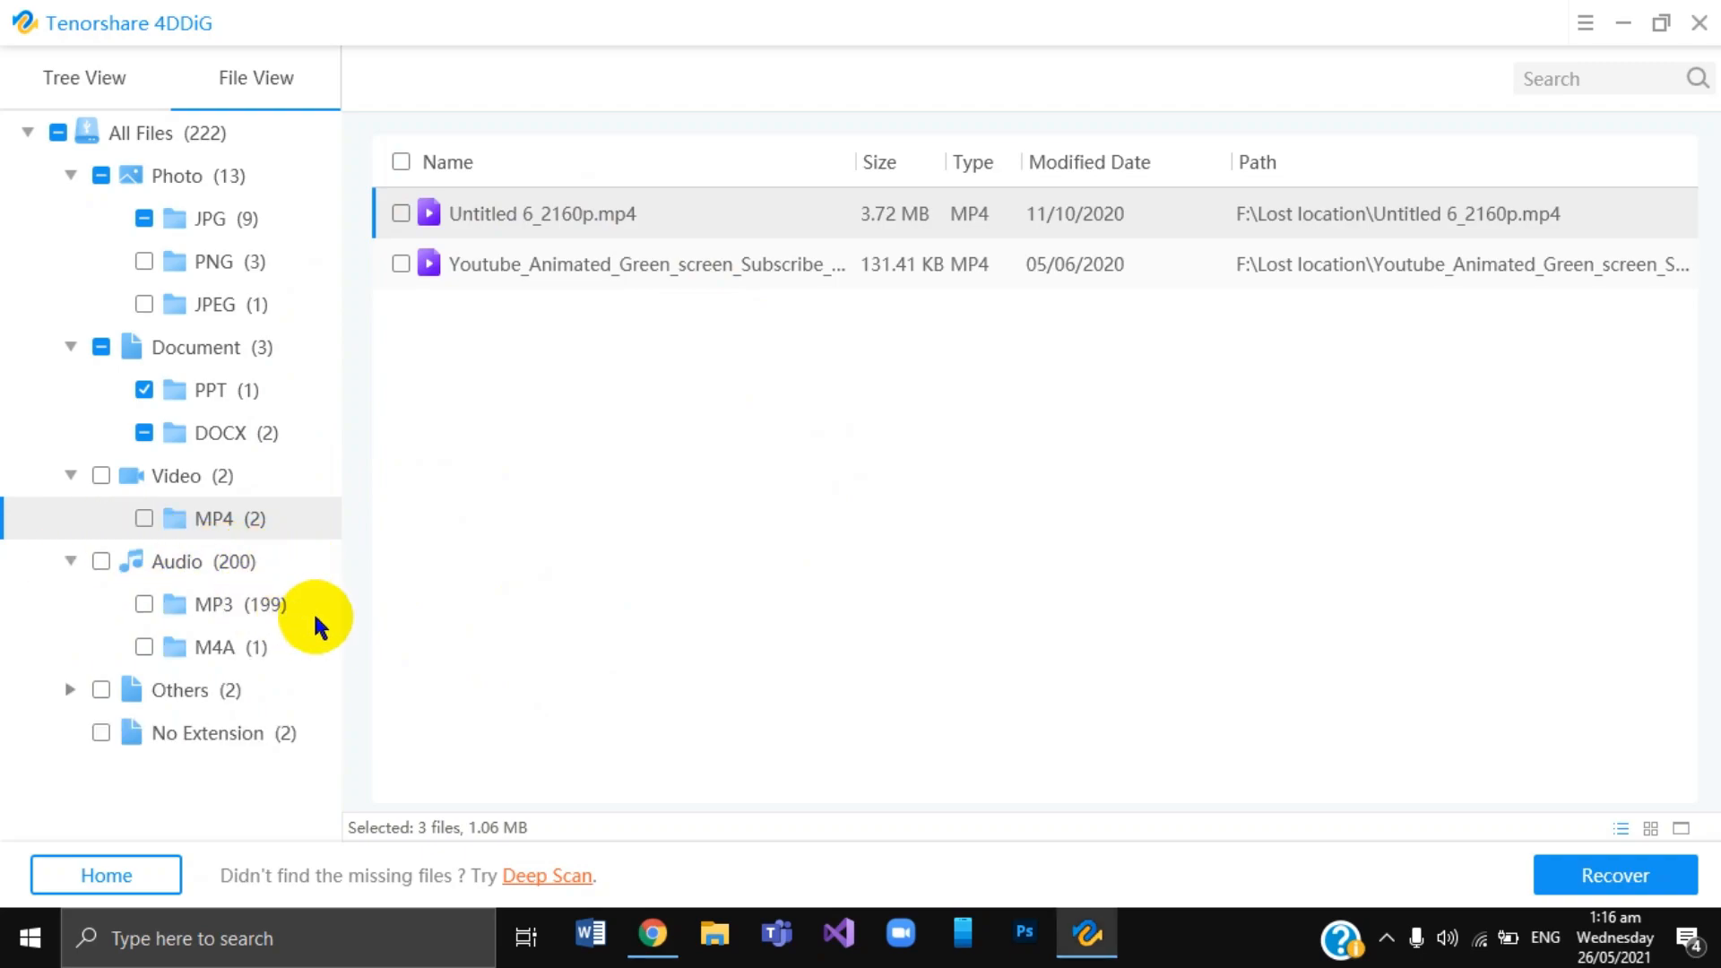
click(196, 605)
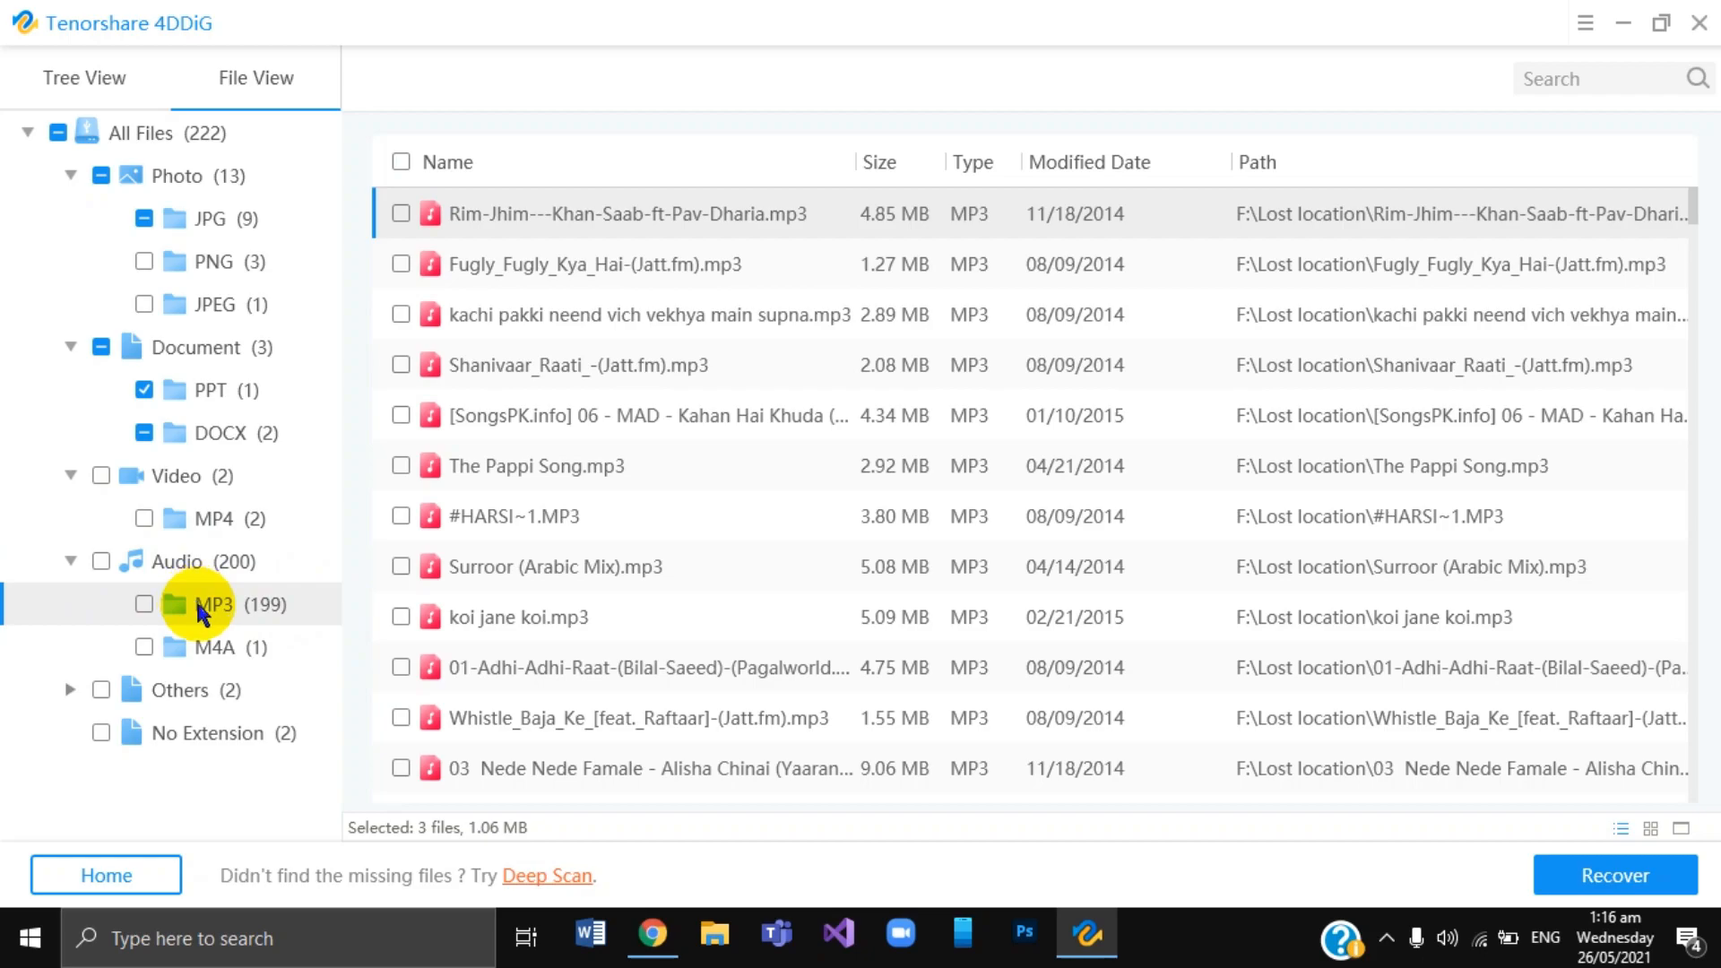
click(218, 642)
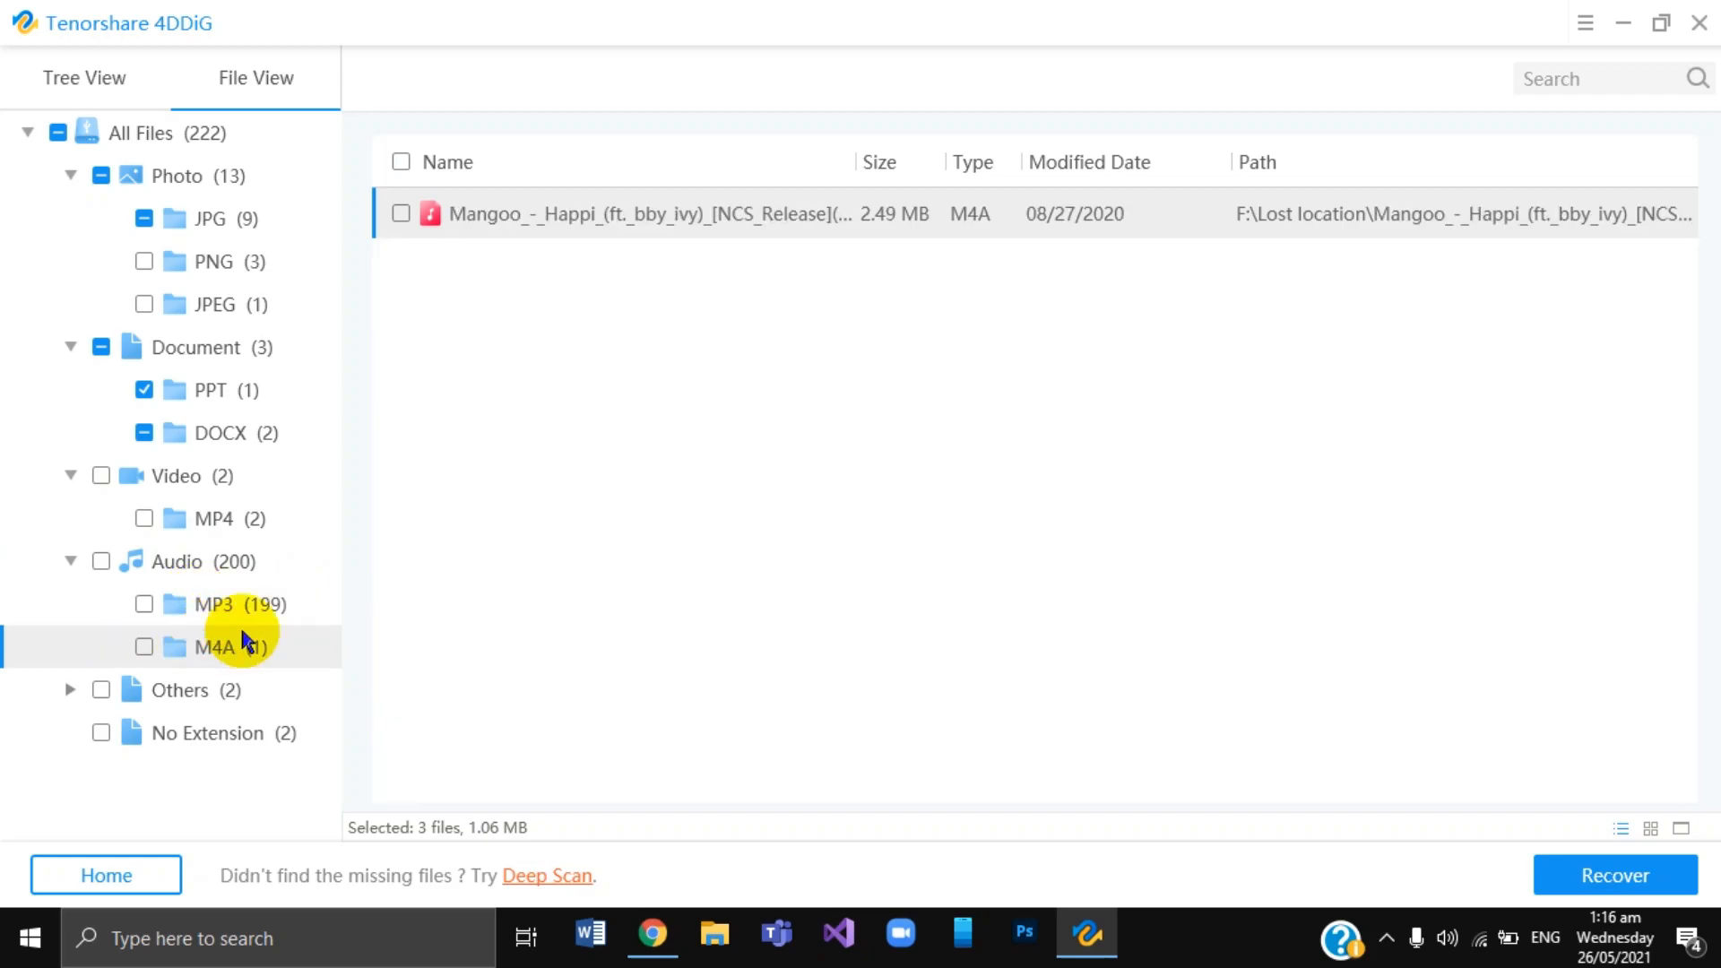
click(213, 602)
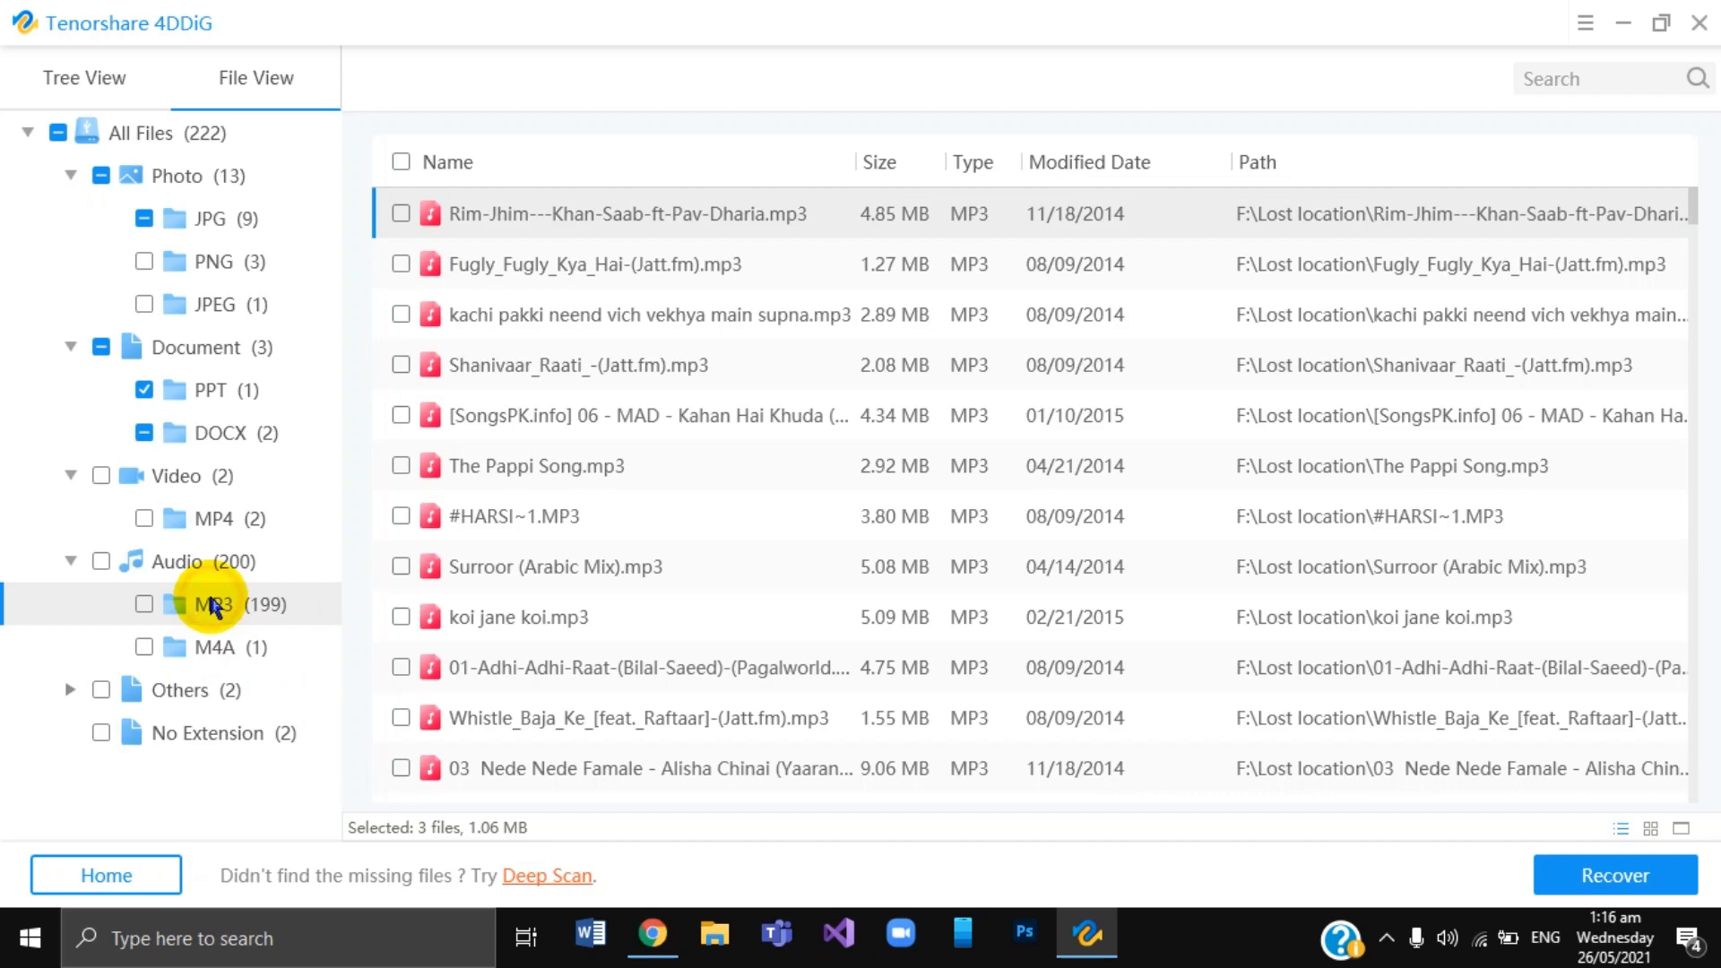
scroll(885, 547, down, 3)
scroll(884, 537, down, 15)
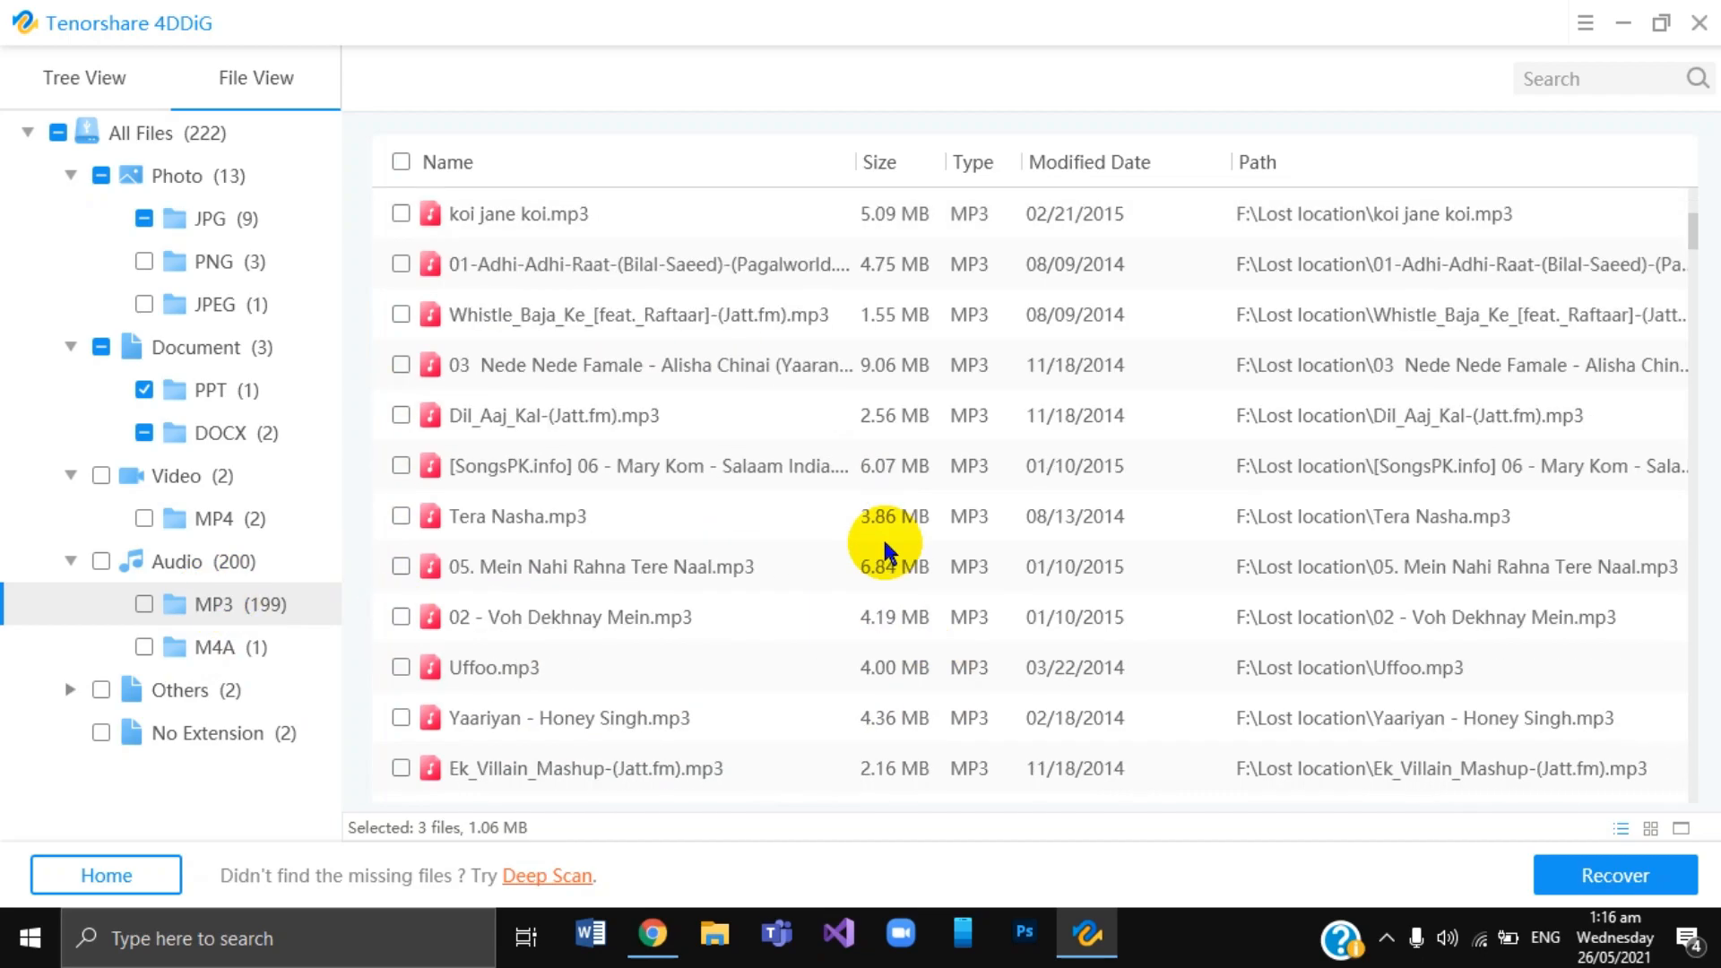
click(242, 645)
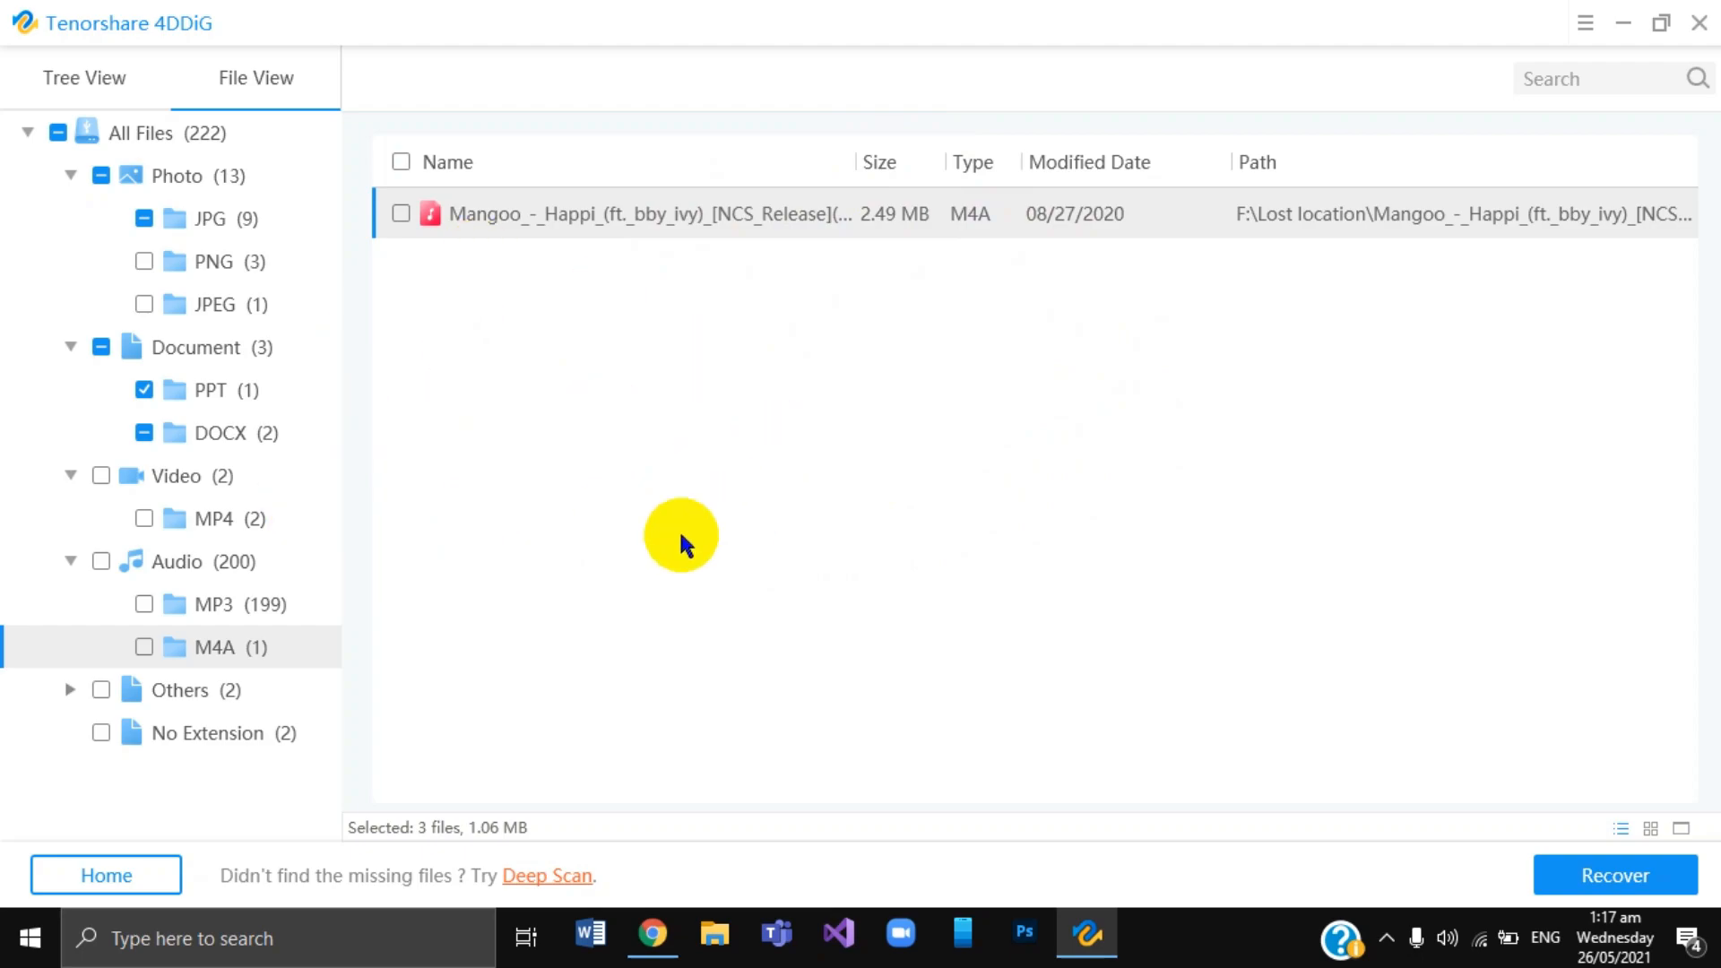
click(143, 647)
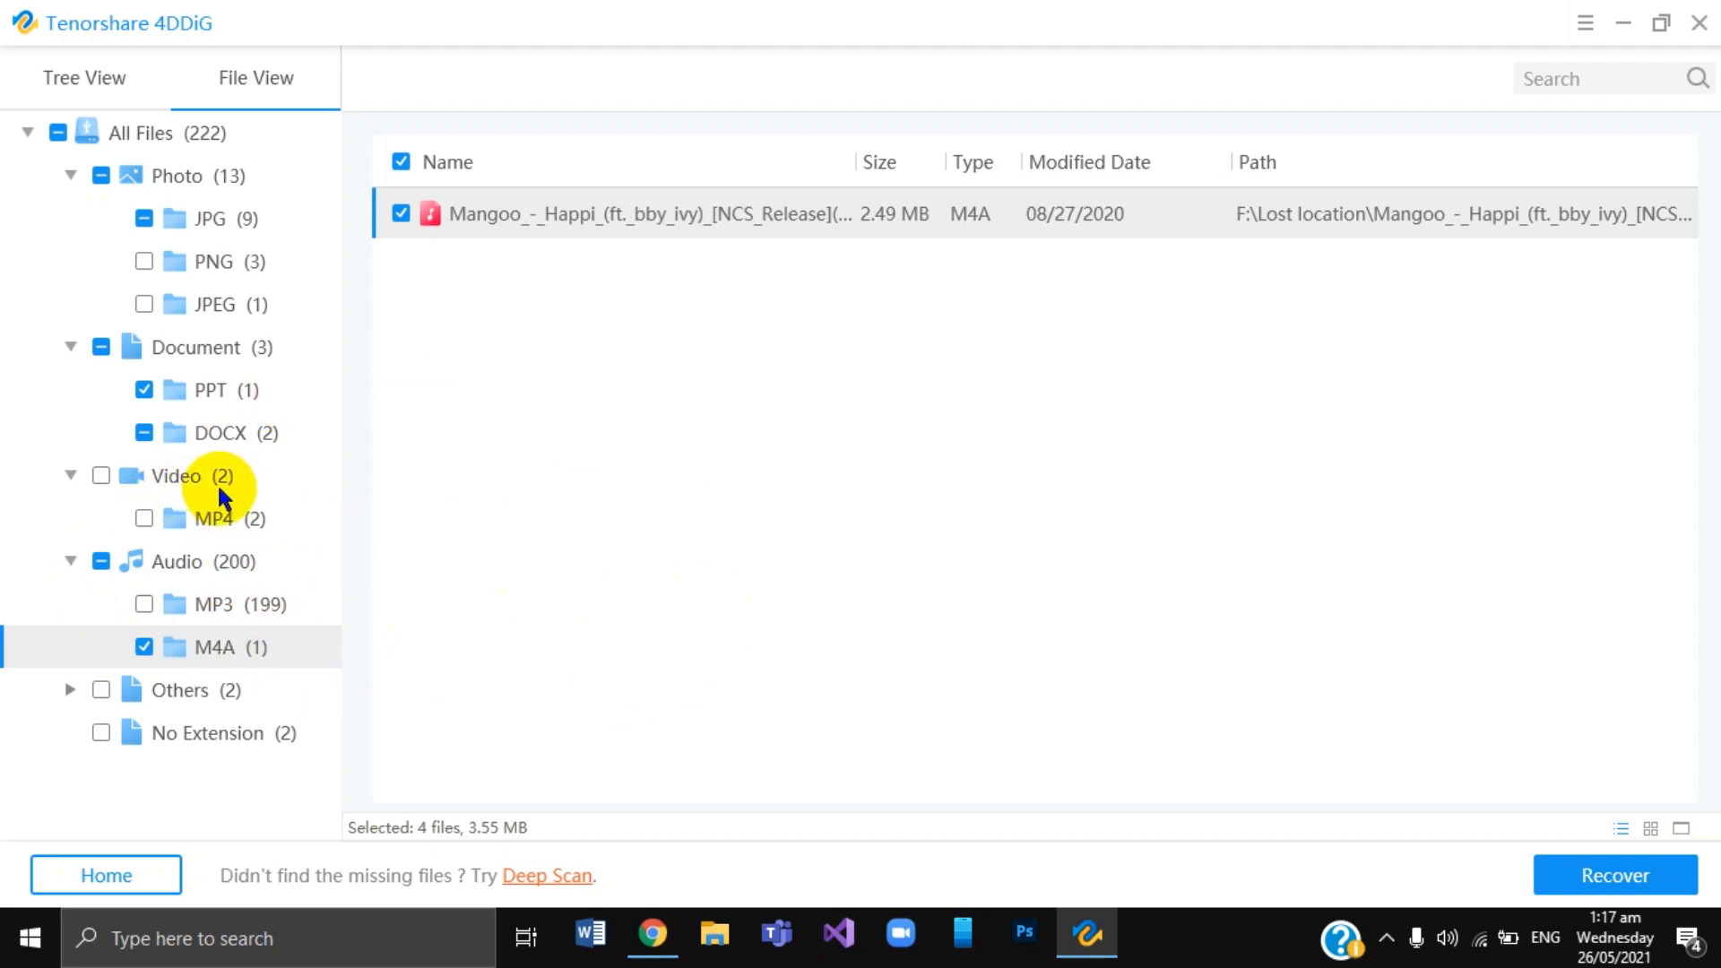
Mark Untitled 6_2160p.mp4 in the MP4 folder for recovery and review the JPG and MP4 selections.
click(219, 512)
click(400, 213)
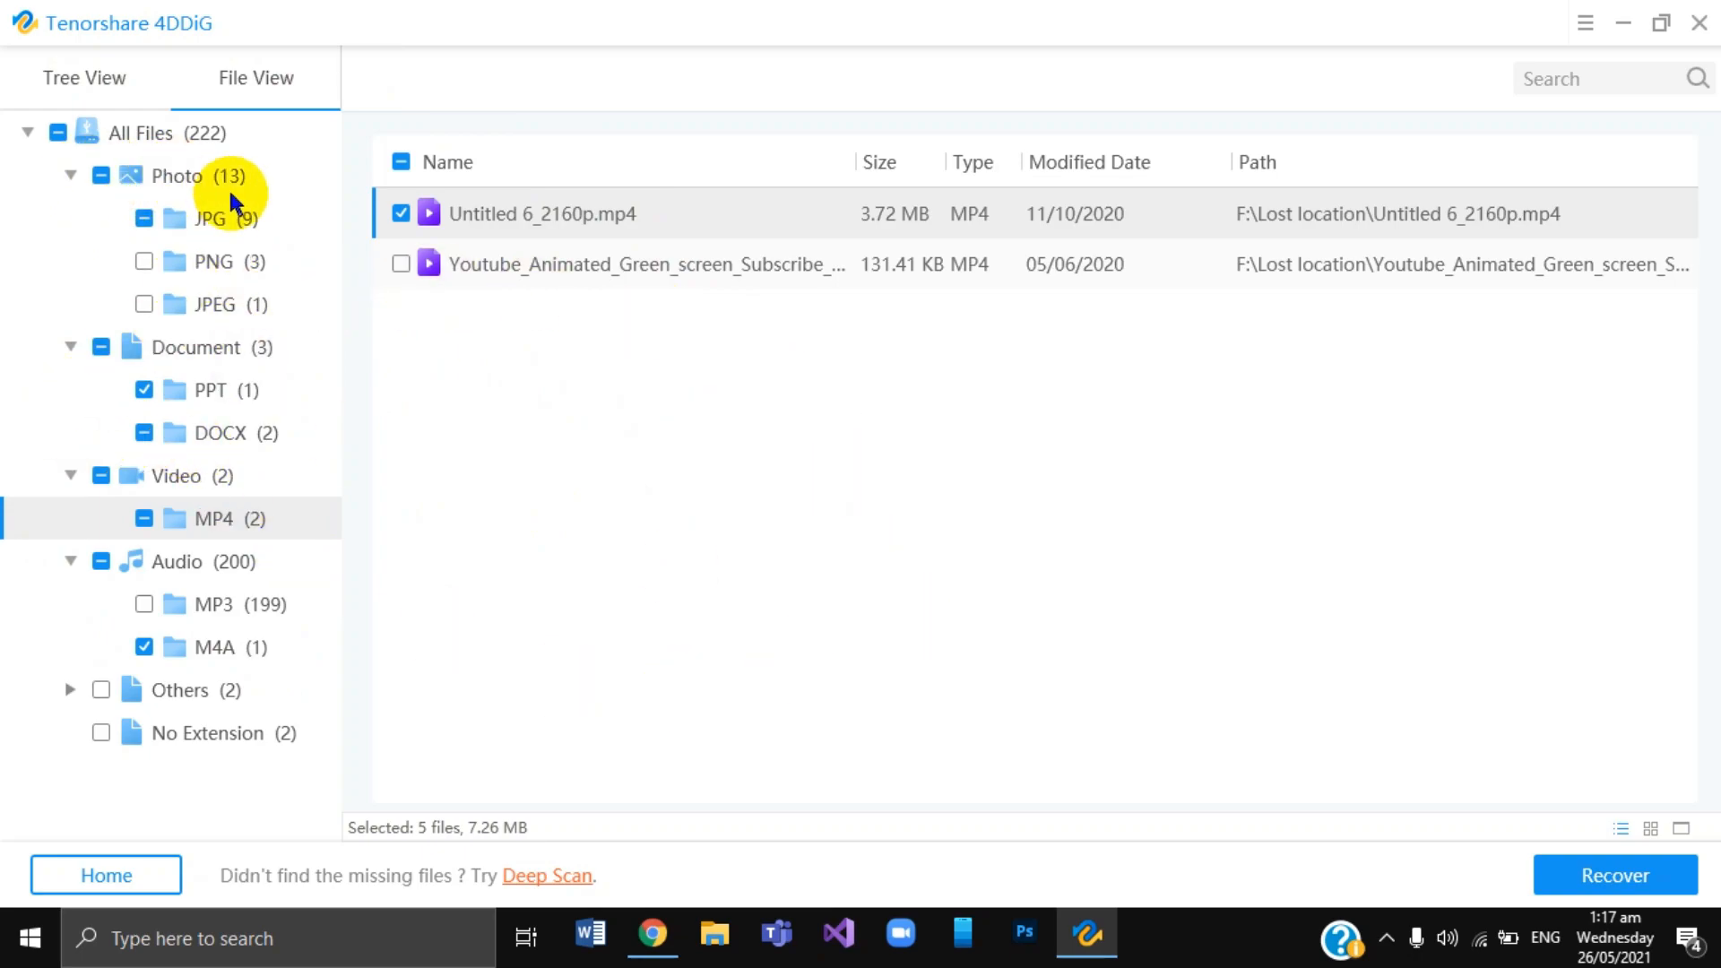
click(210, 219)
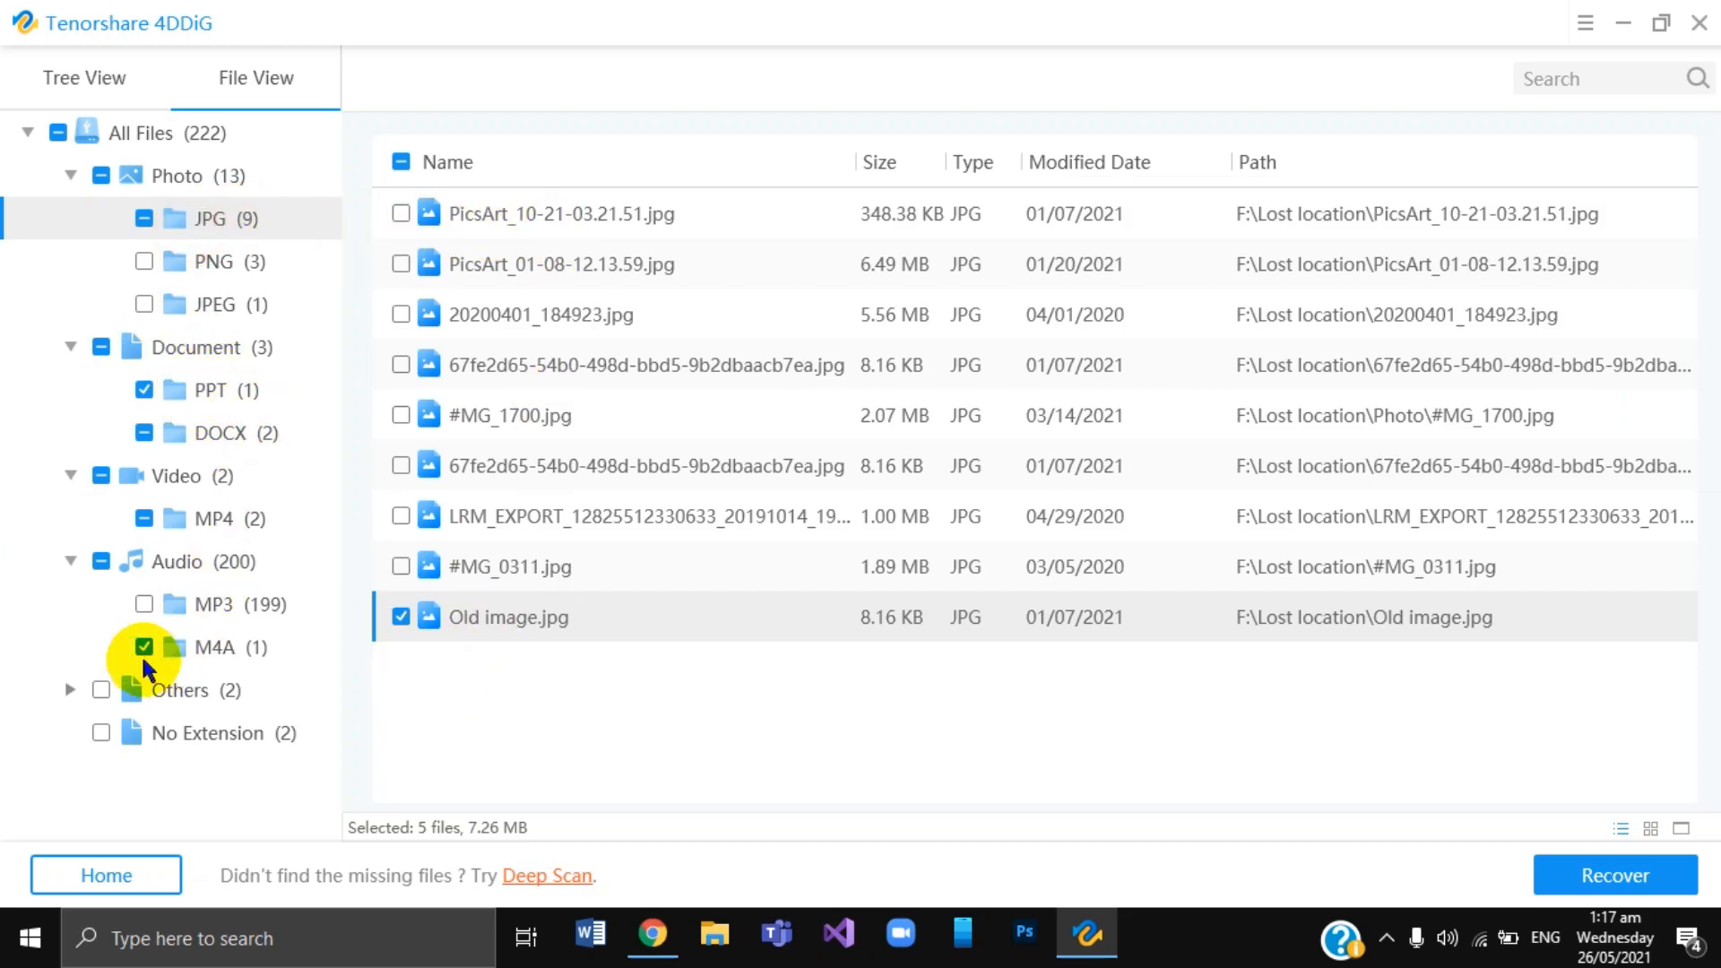
click(236, 527)
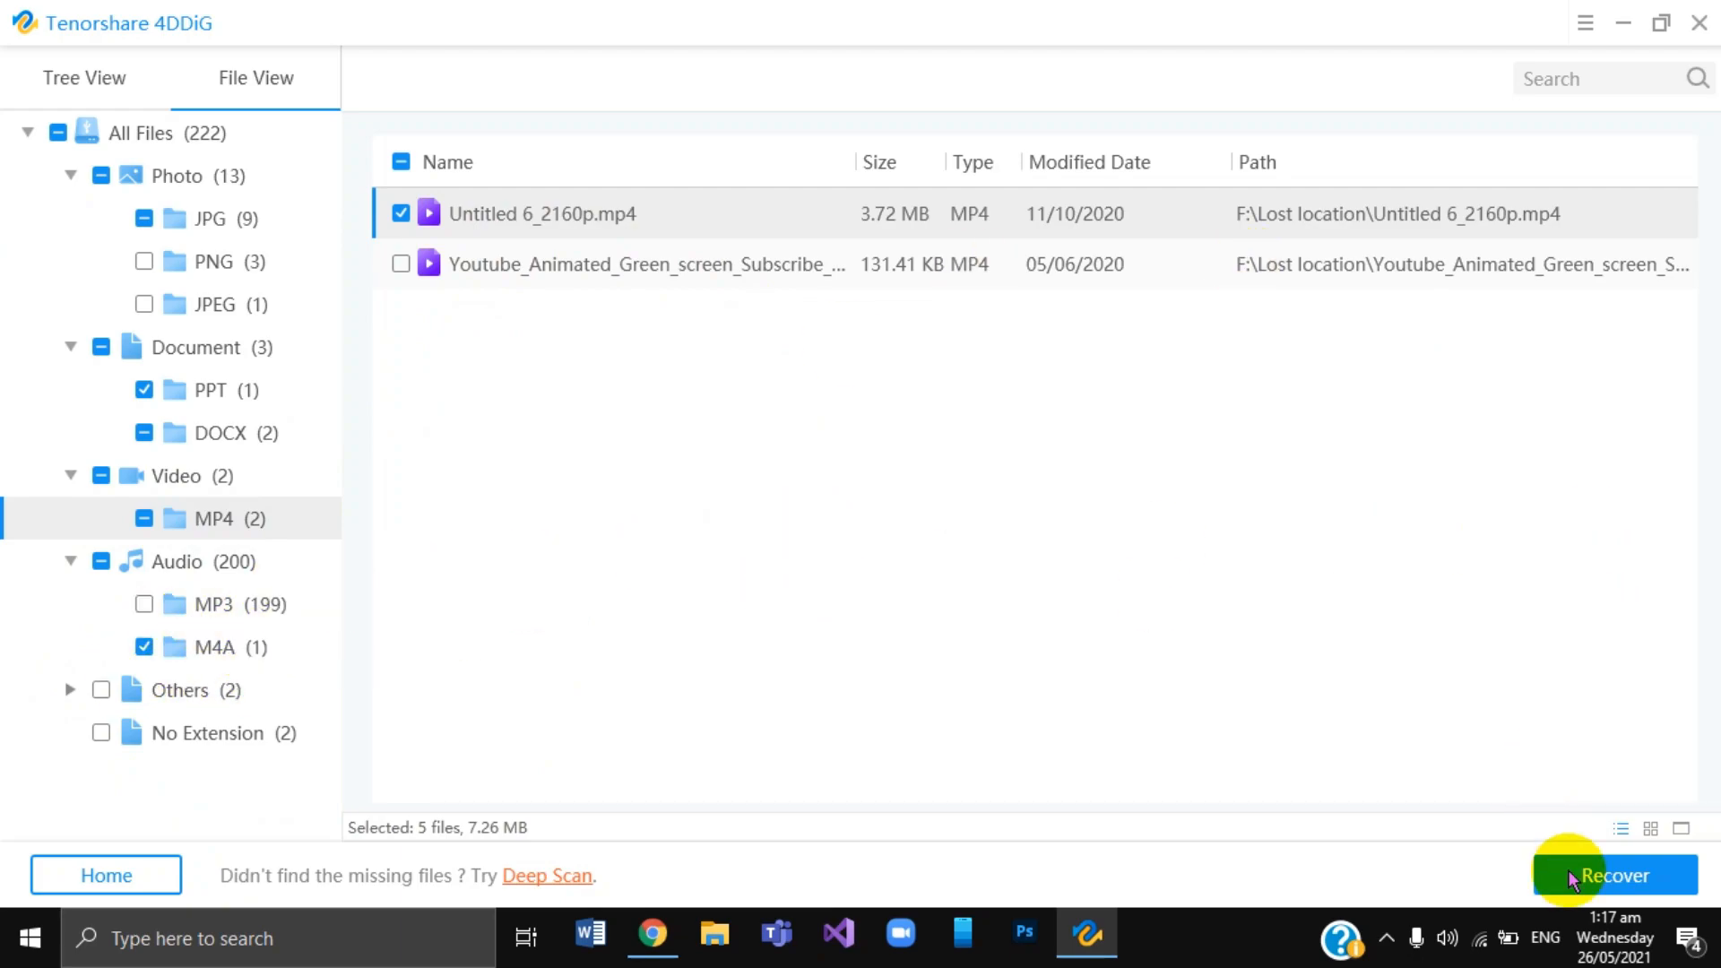
Recover the marked files to the Recovered data folder on New Volume (D:).
click(1621, 876)
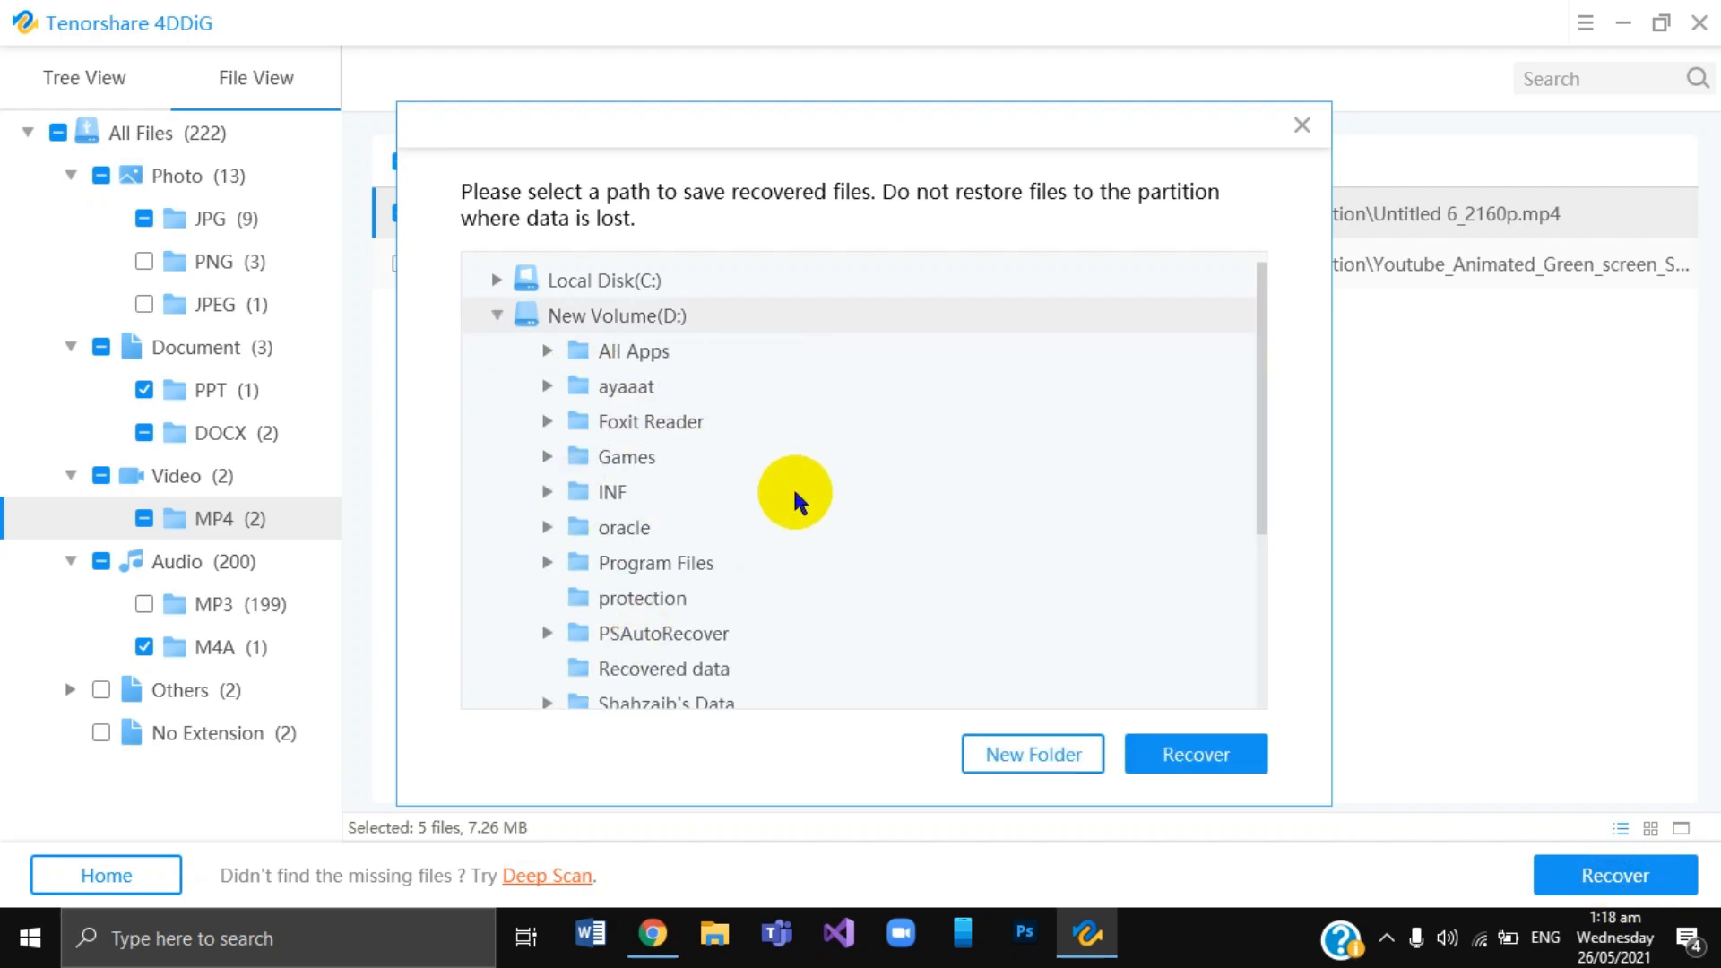
scroll(793, 486, down, 3)
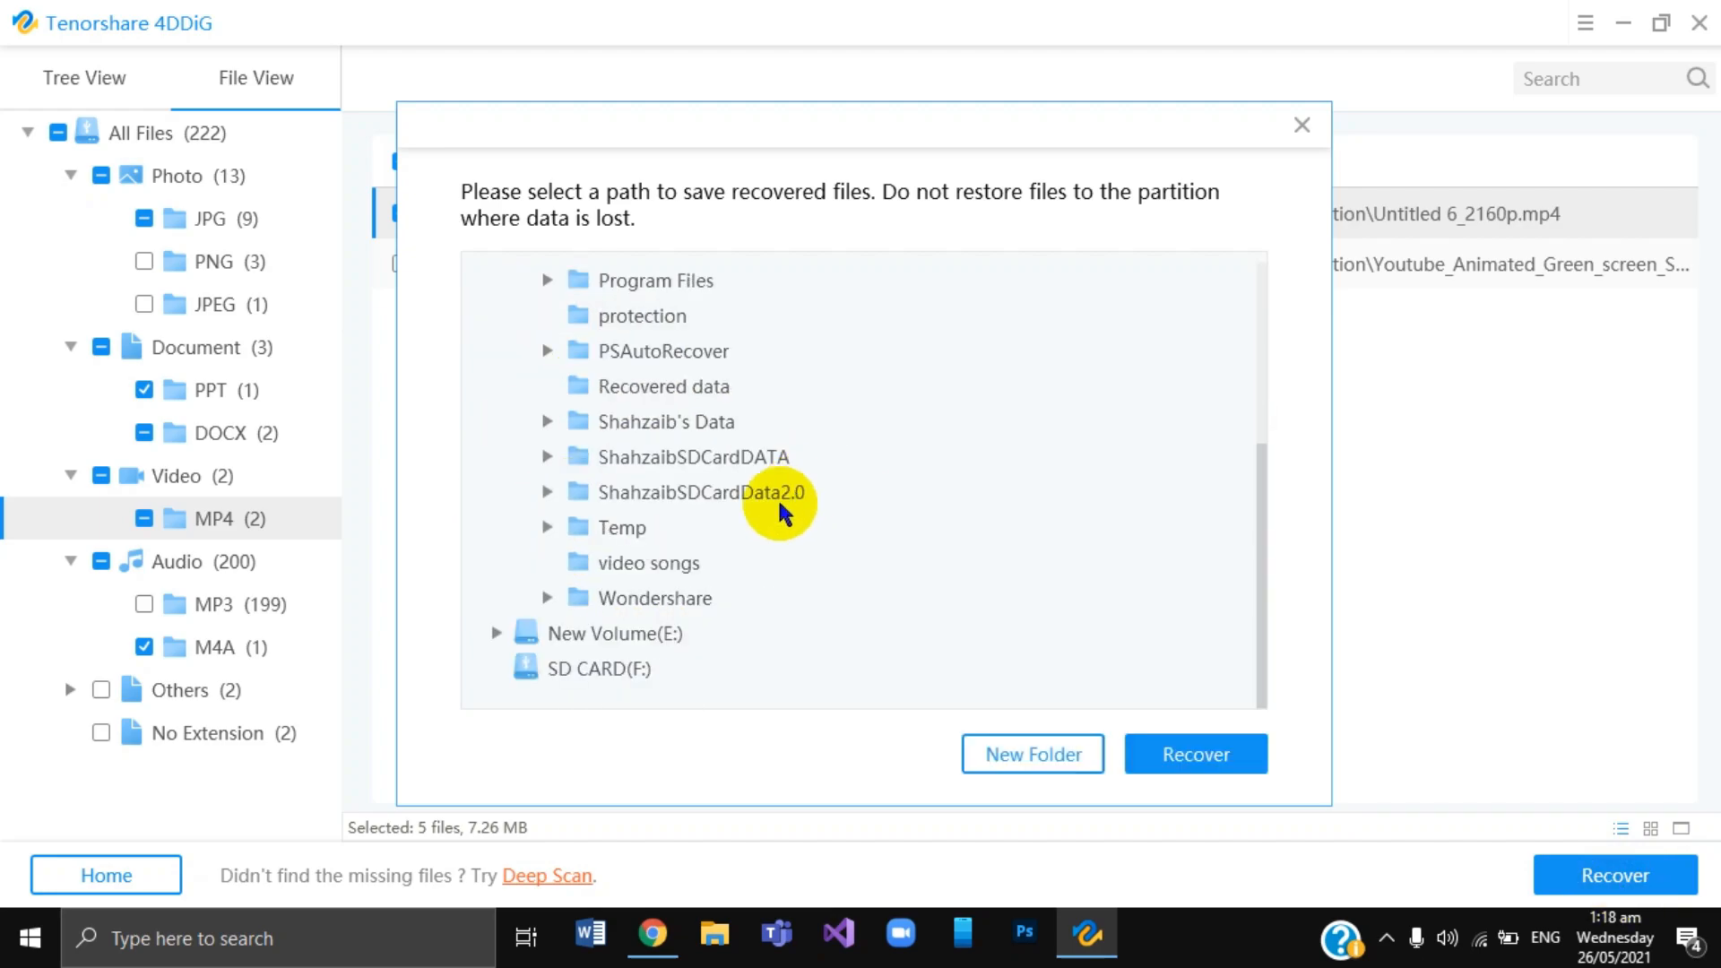
click(611, 391)
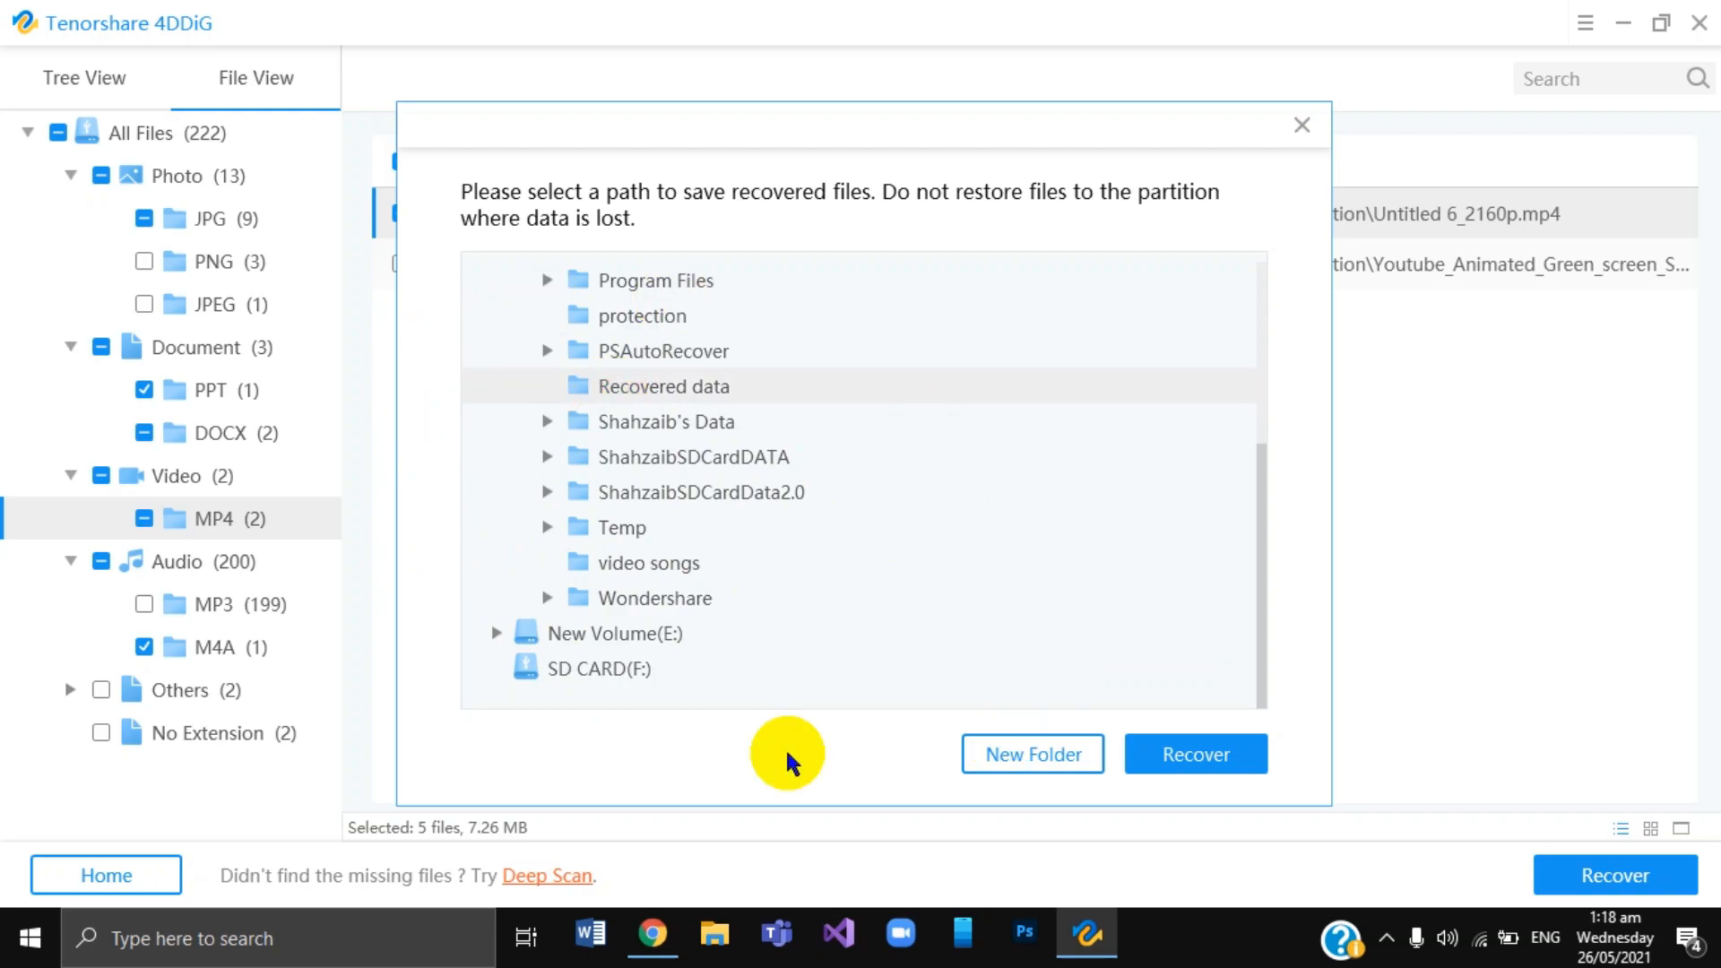
click(1226, 759)
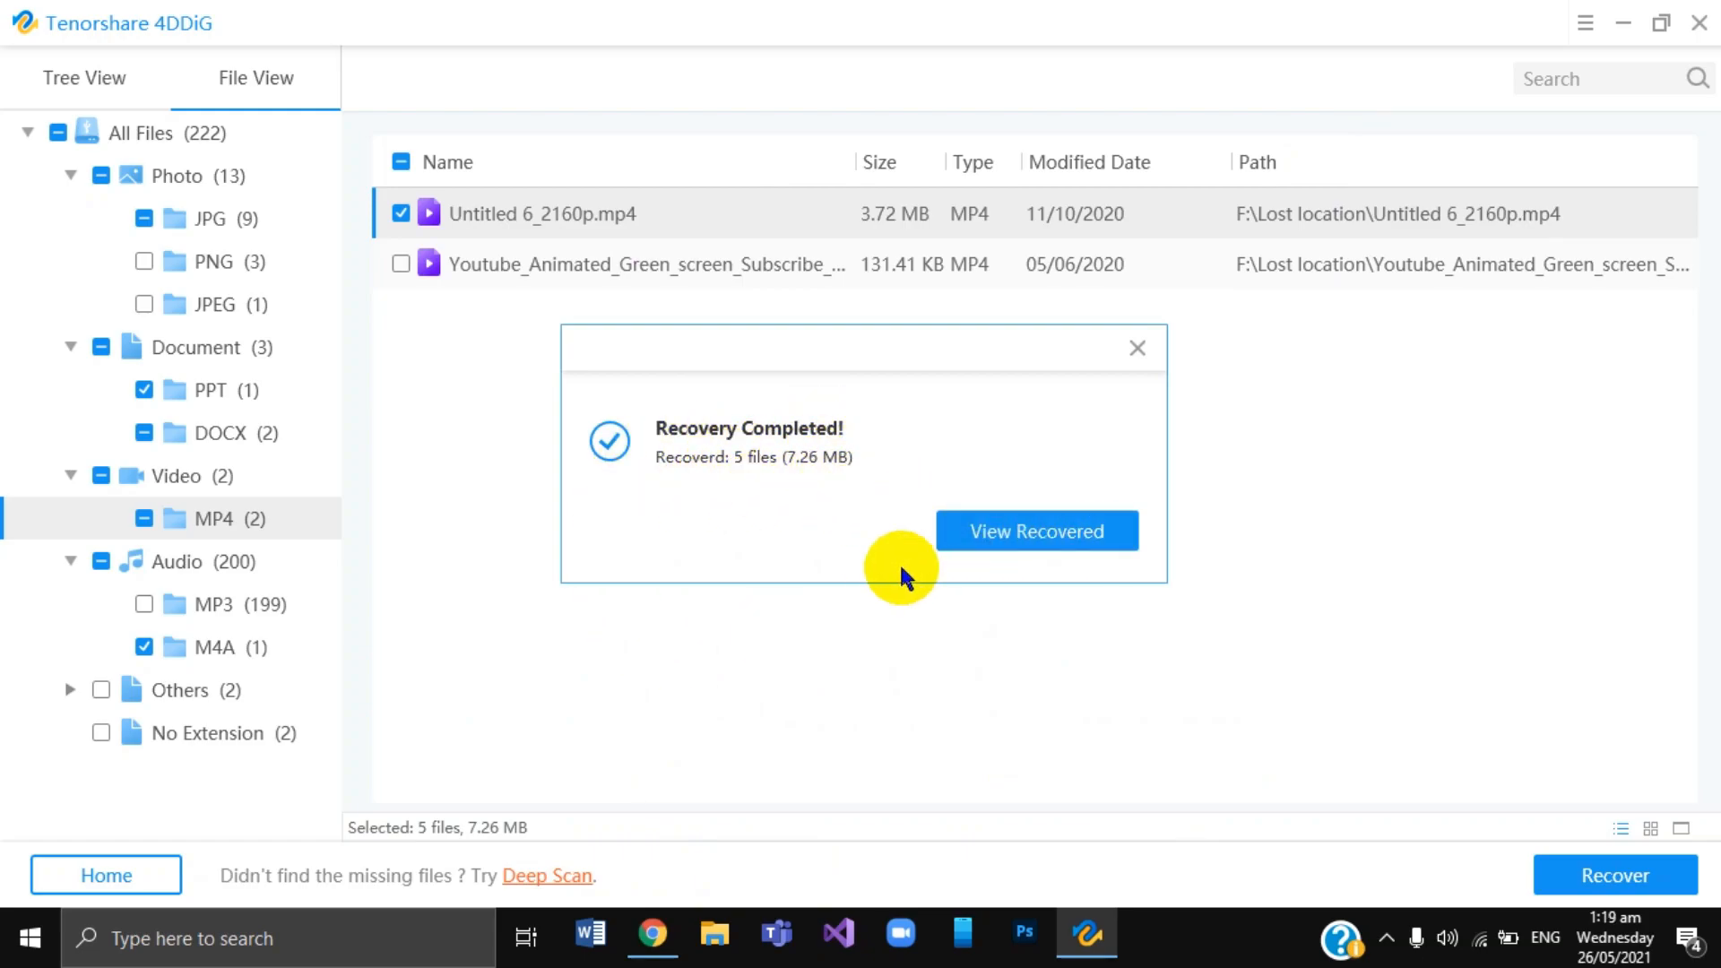
View the recovered files in File Explorer, going from drive D: through Recovered data, 4DDIG, 20210526_011858 and F to Lost location, with enlarged icons.
click(1051, 548)
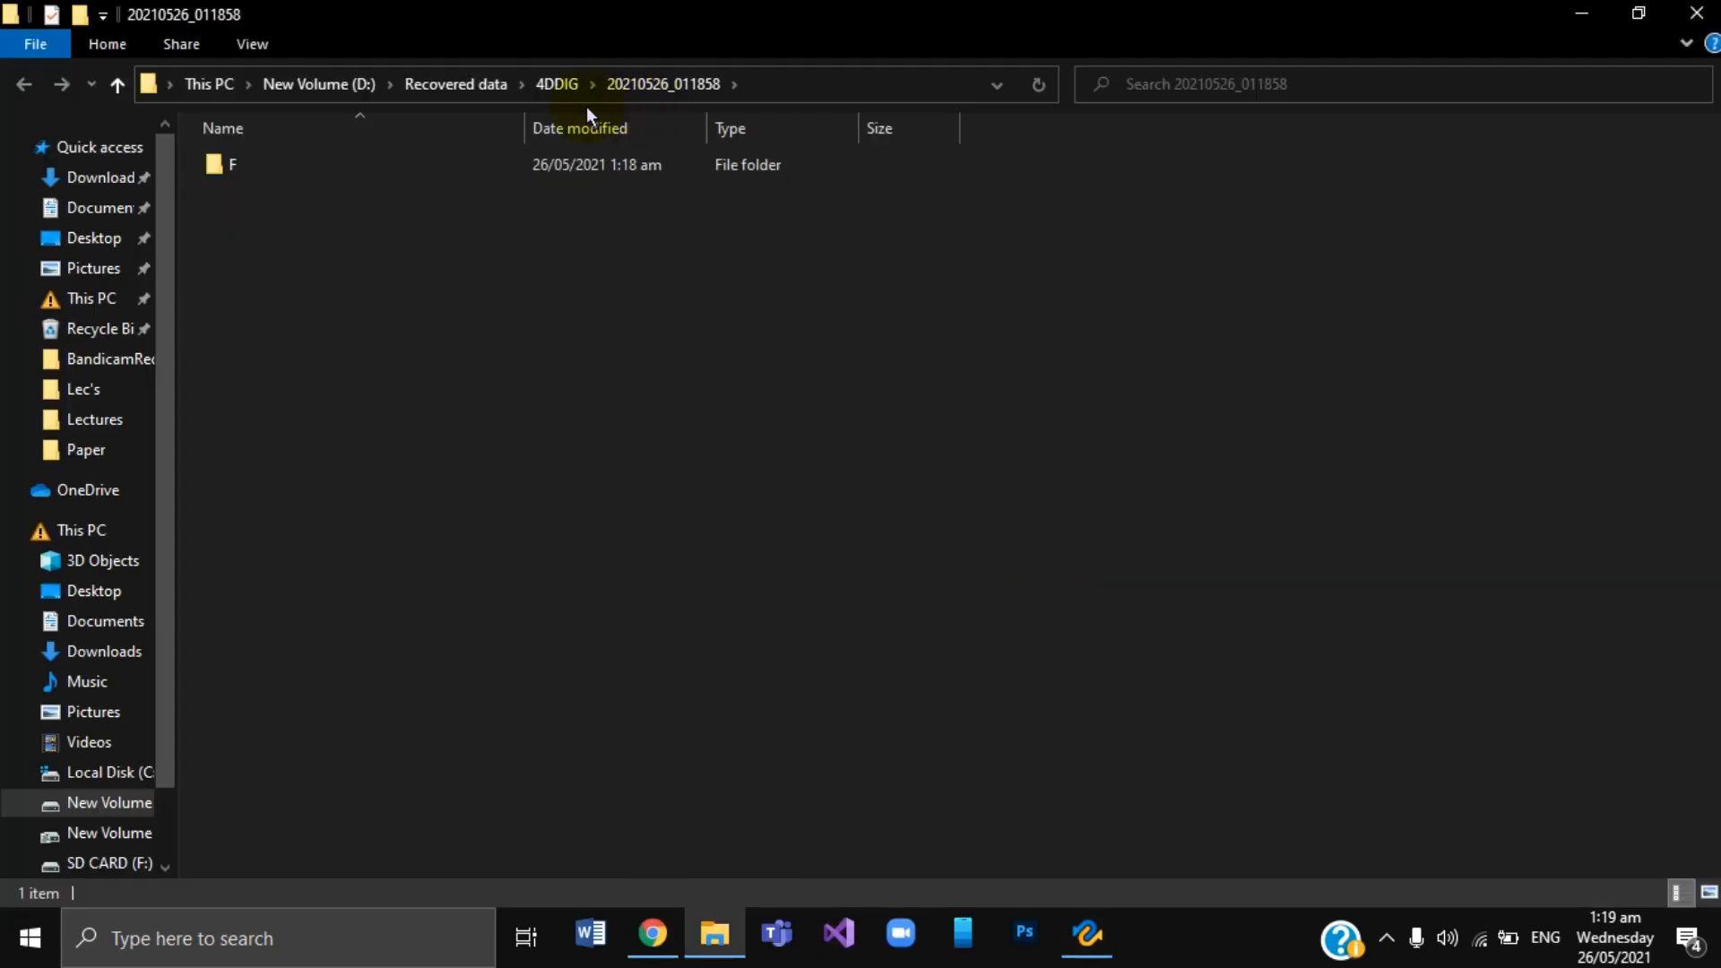
click(321, 86)
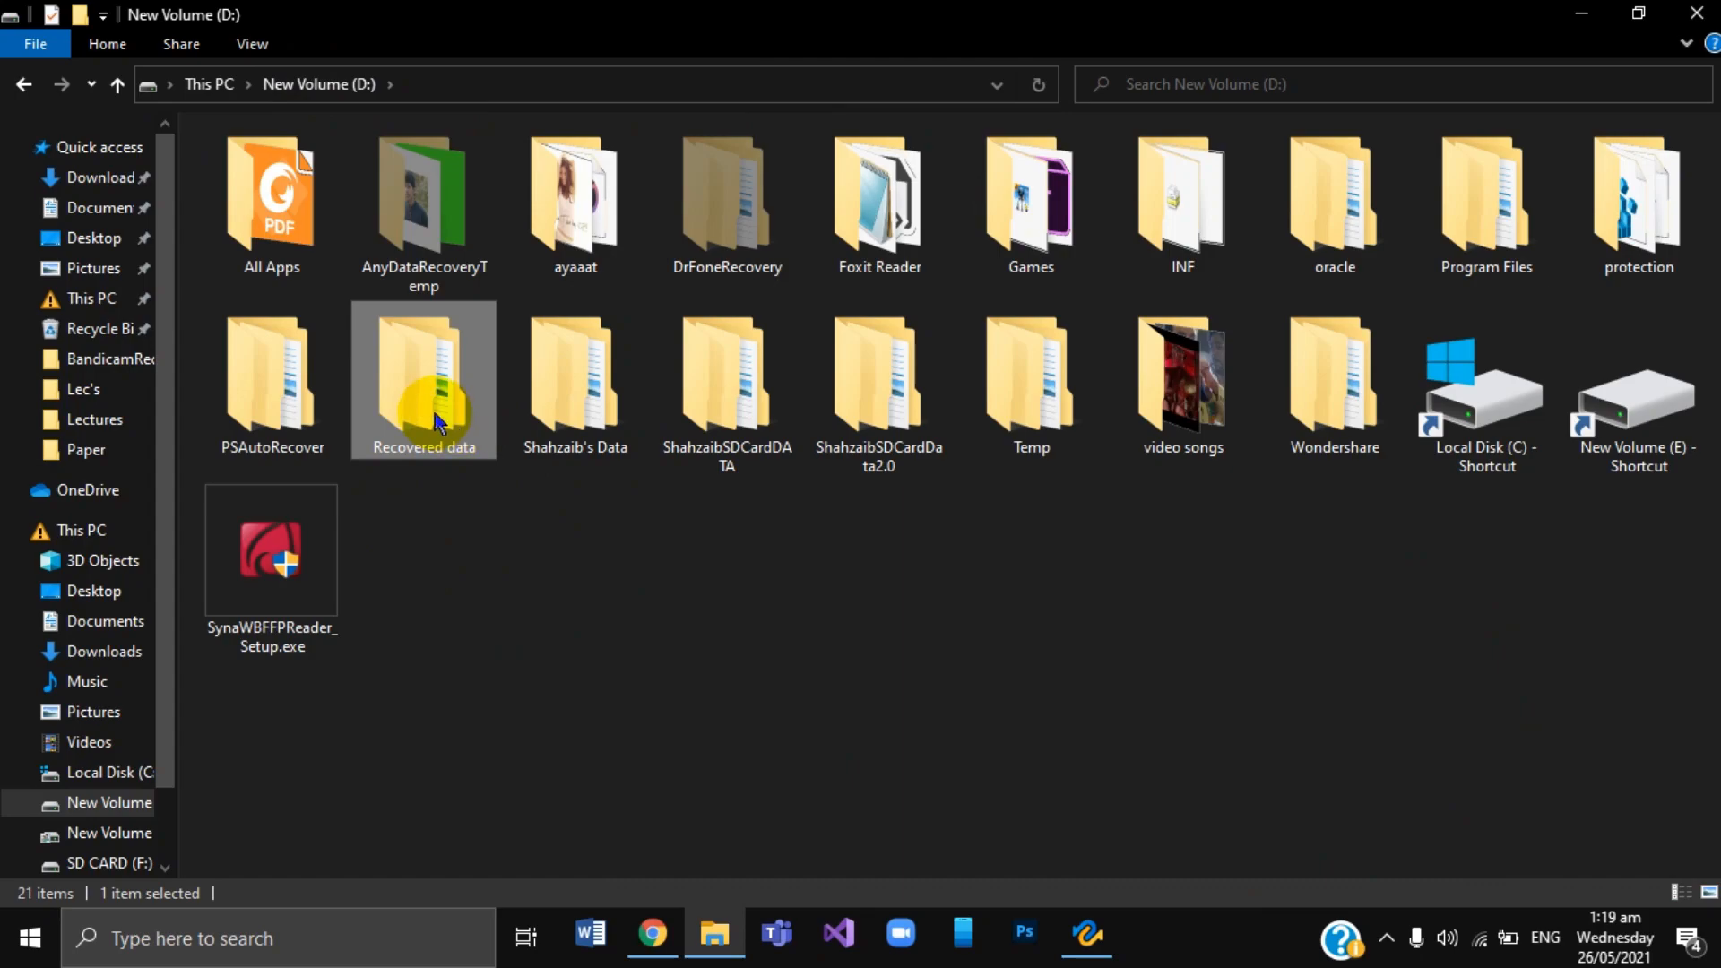
double_click(437, 421)
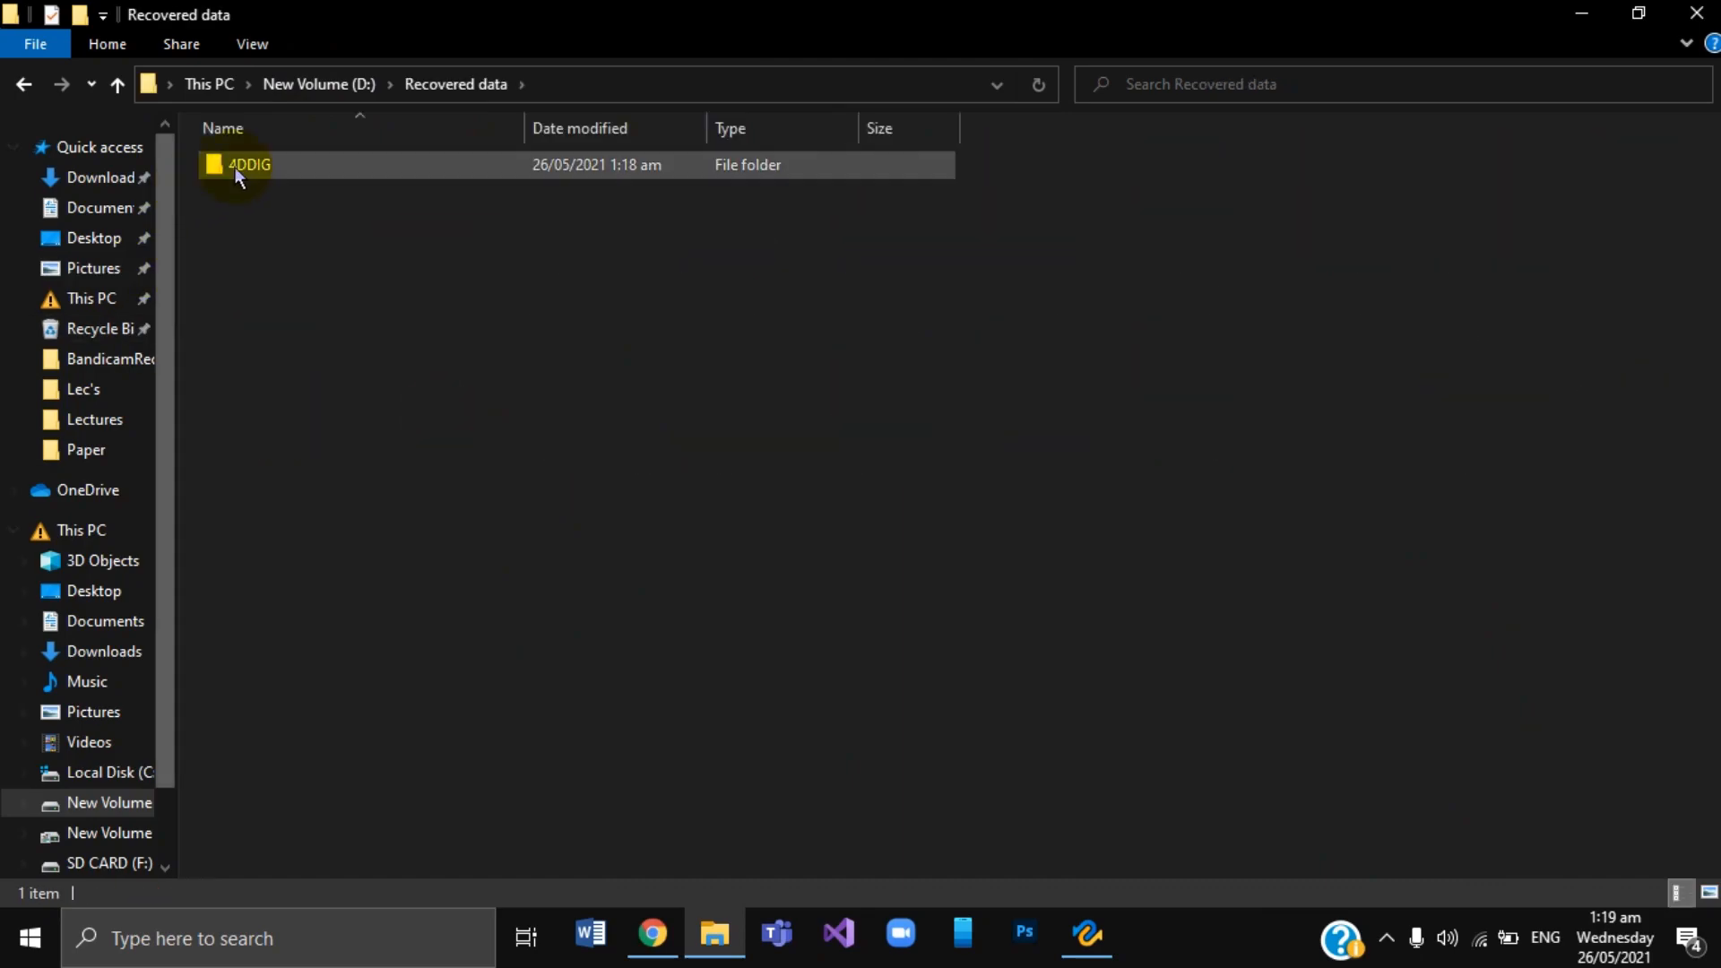
double_click(281, 172)
double_click(289, 162)
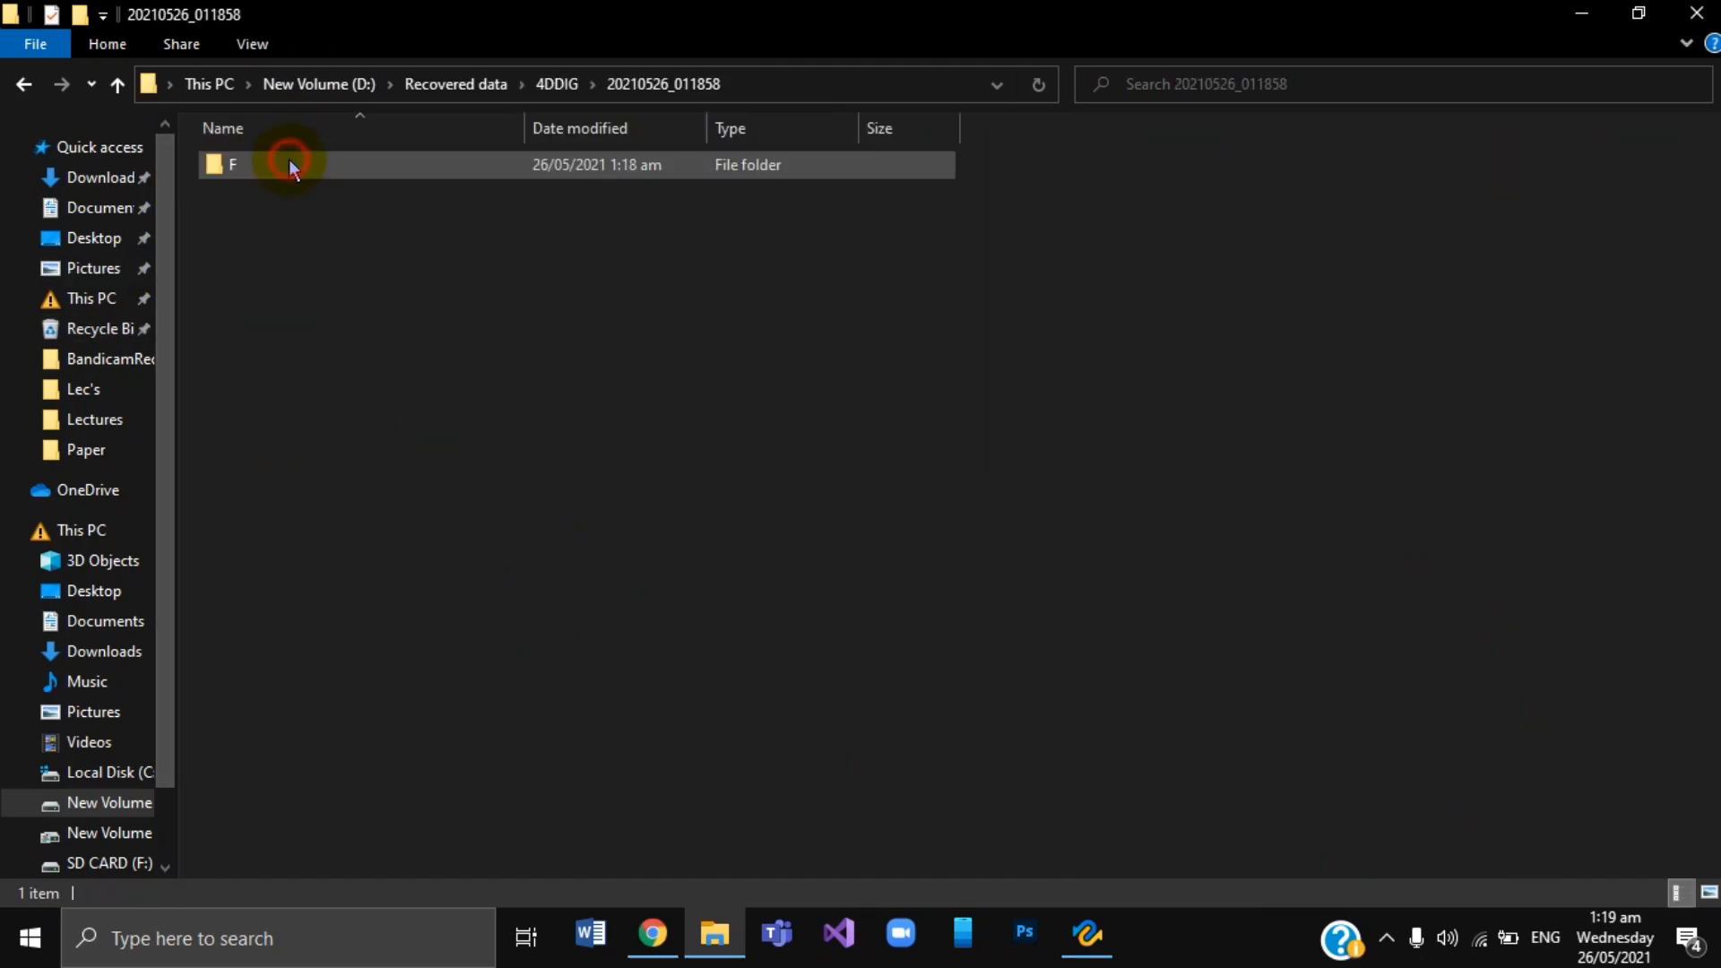
double_click(375, 164)
double_click(347, 164)
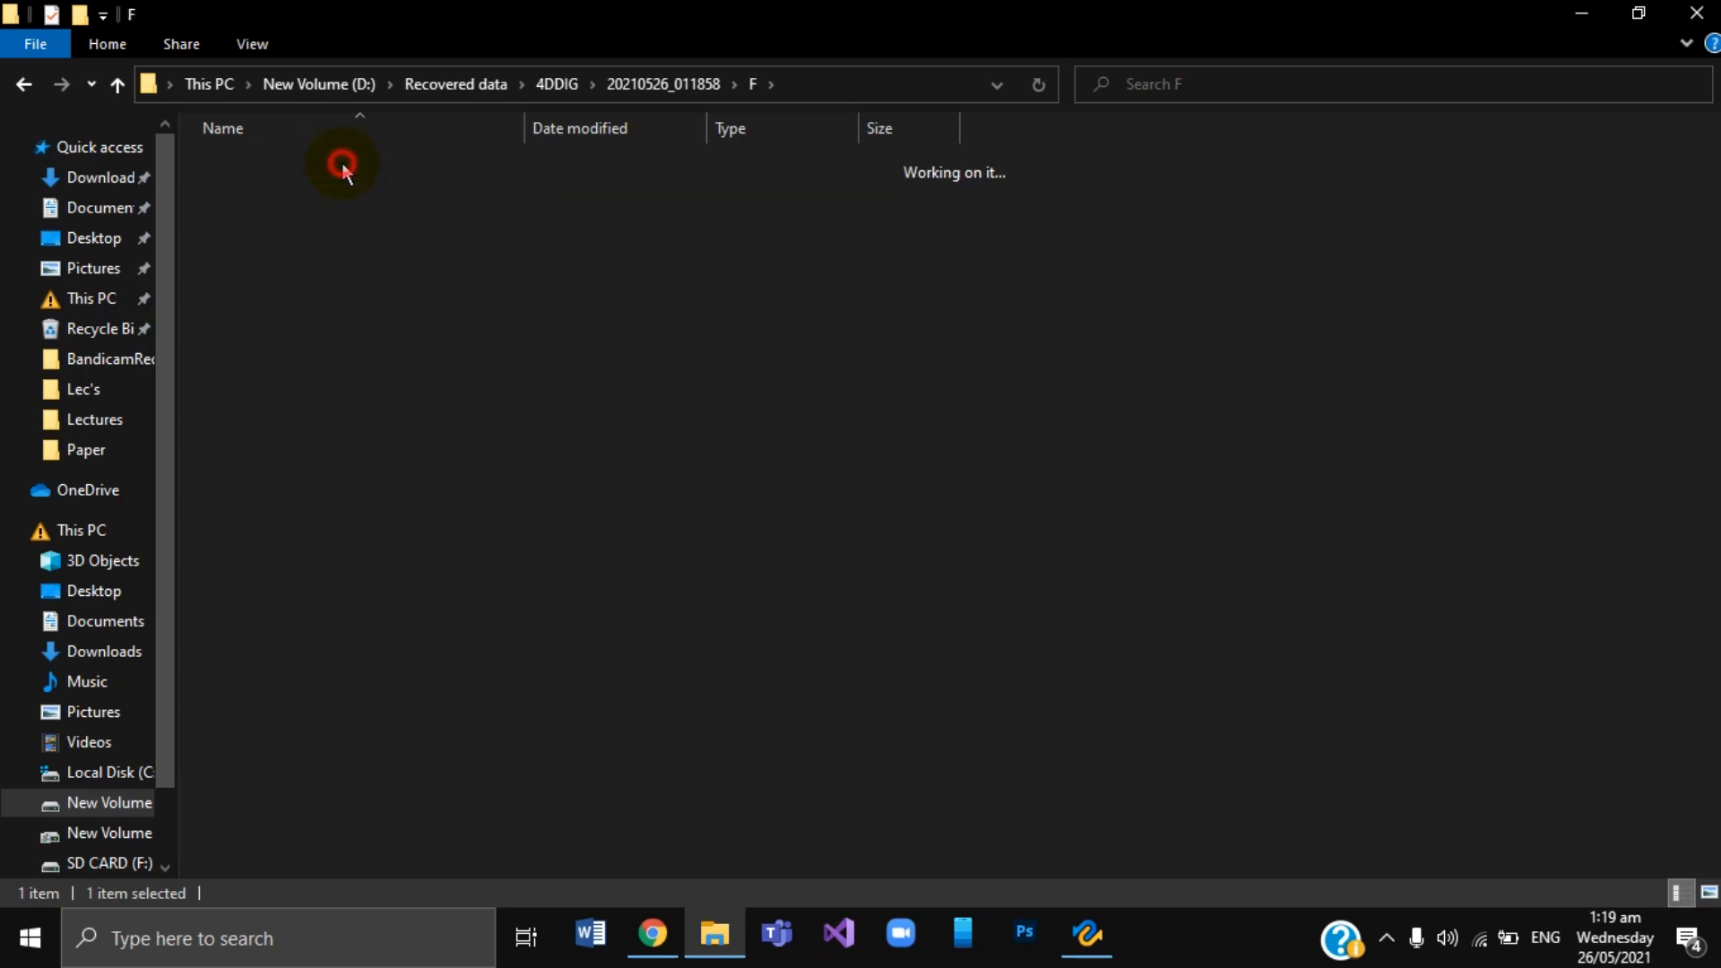
ctrl+scroll(436, 405, up, 2)
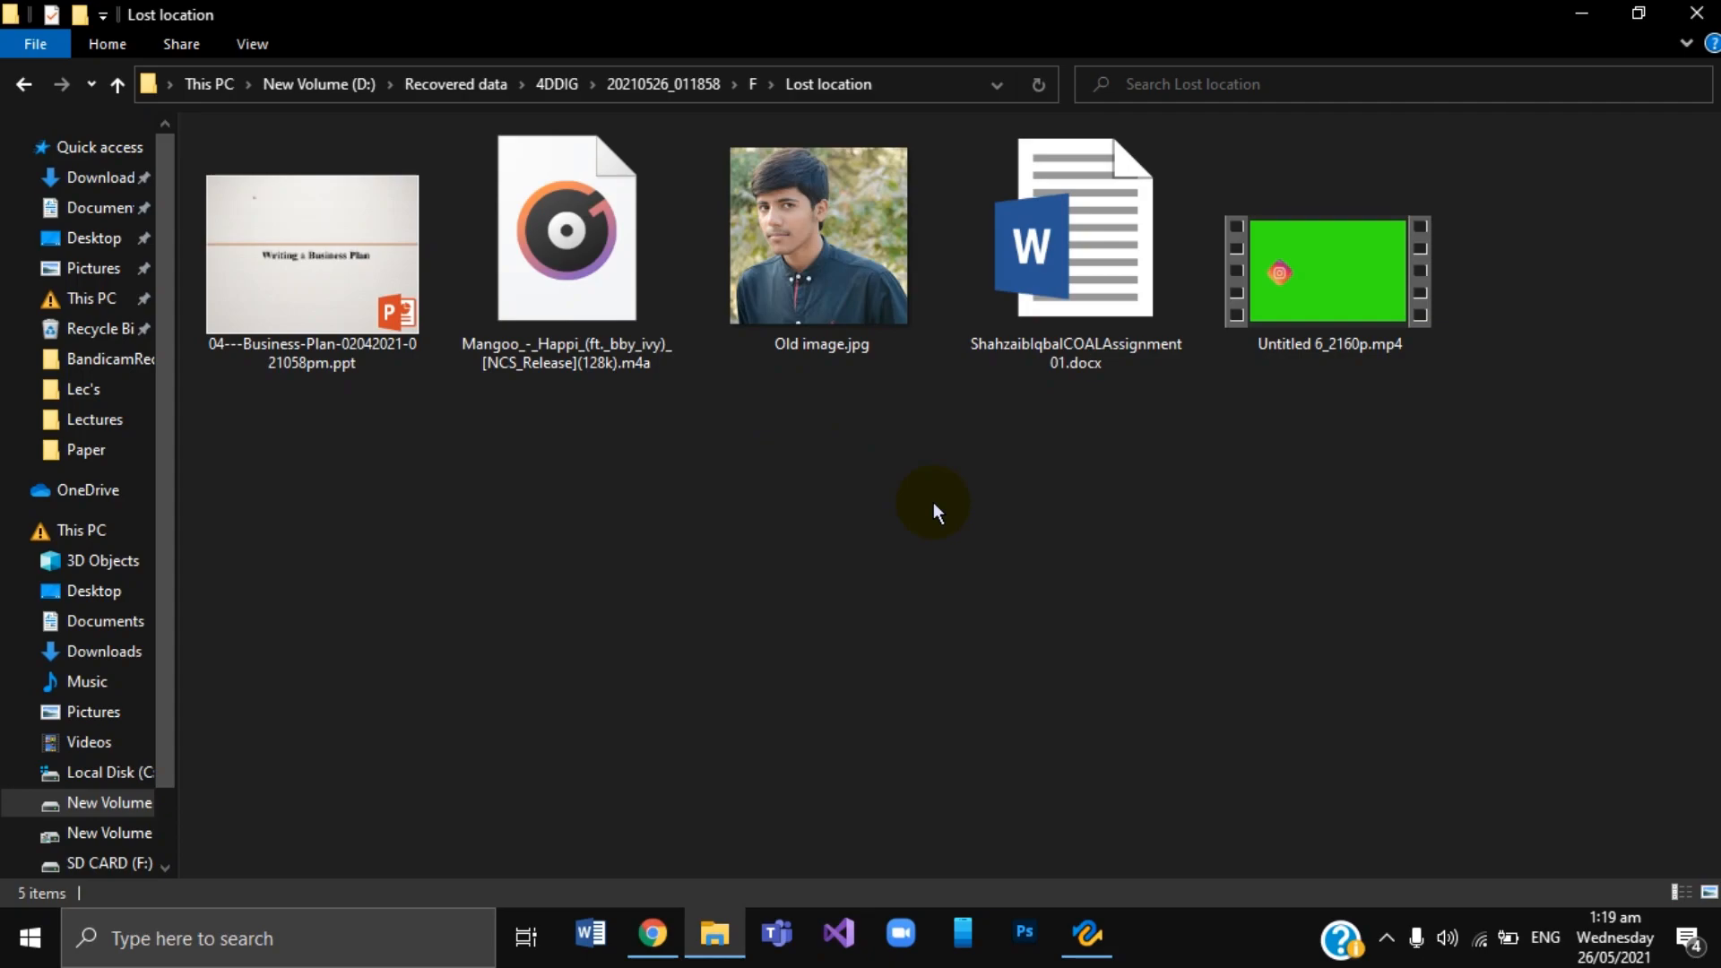
right_click(780, 498)
click(850, 603)
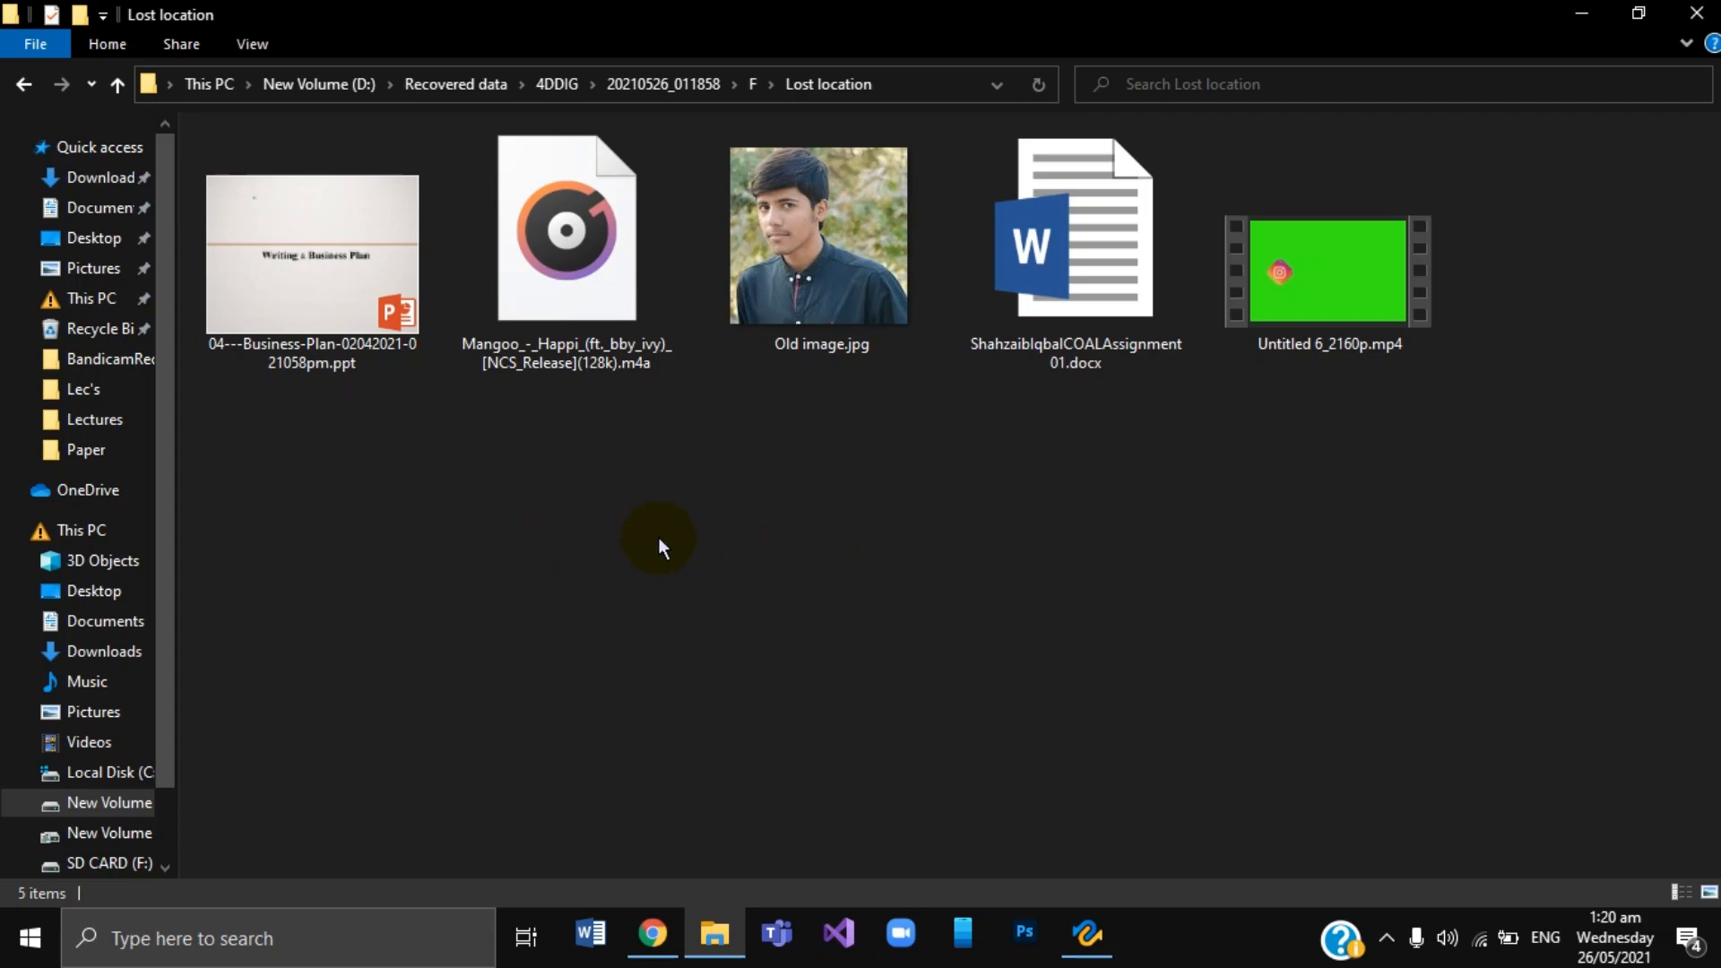
right_click(803, 560)
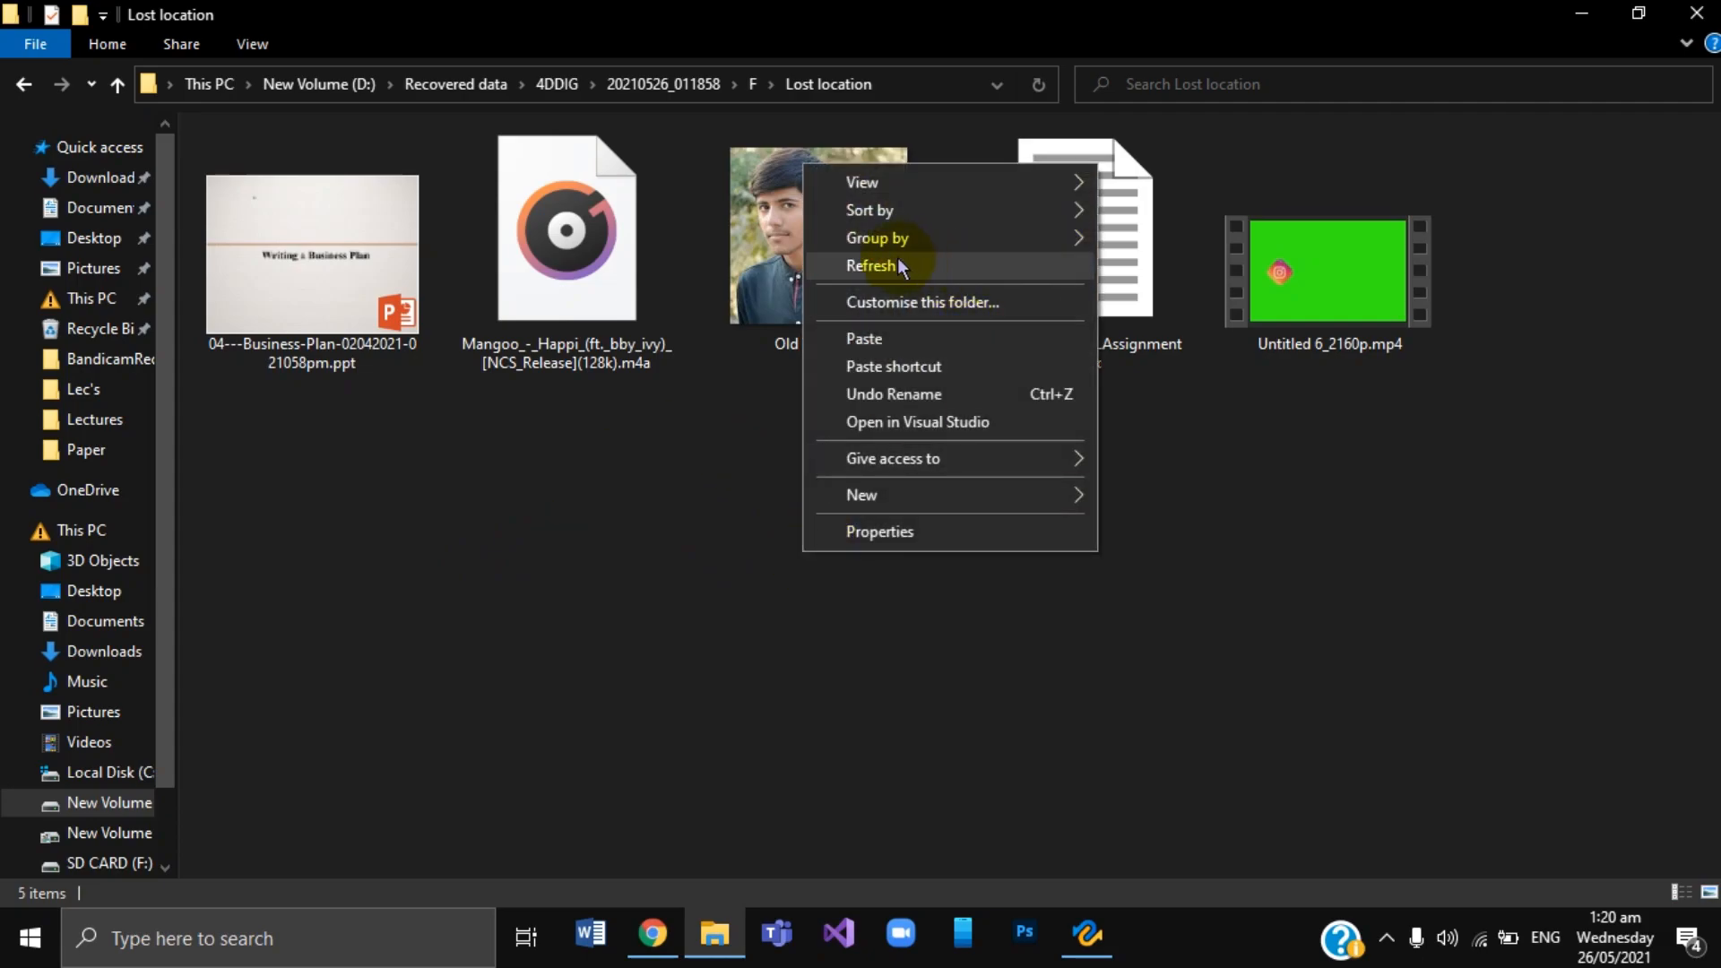
click(856, 266)
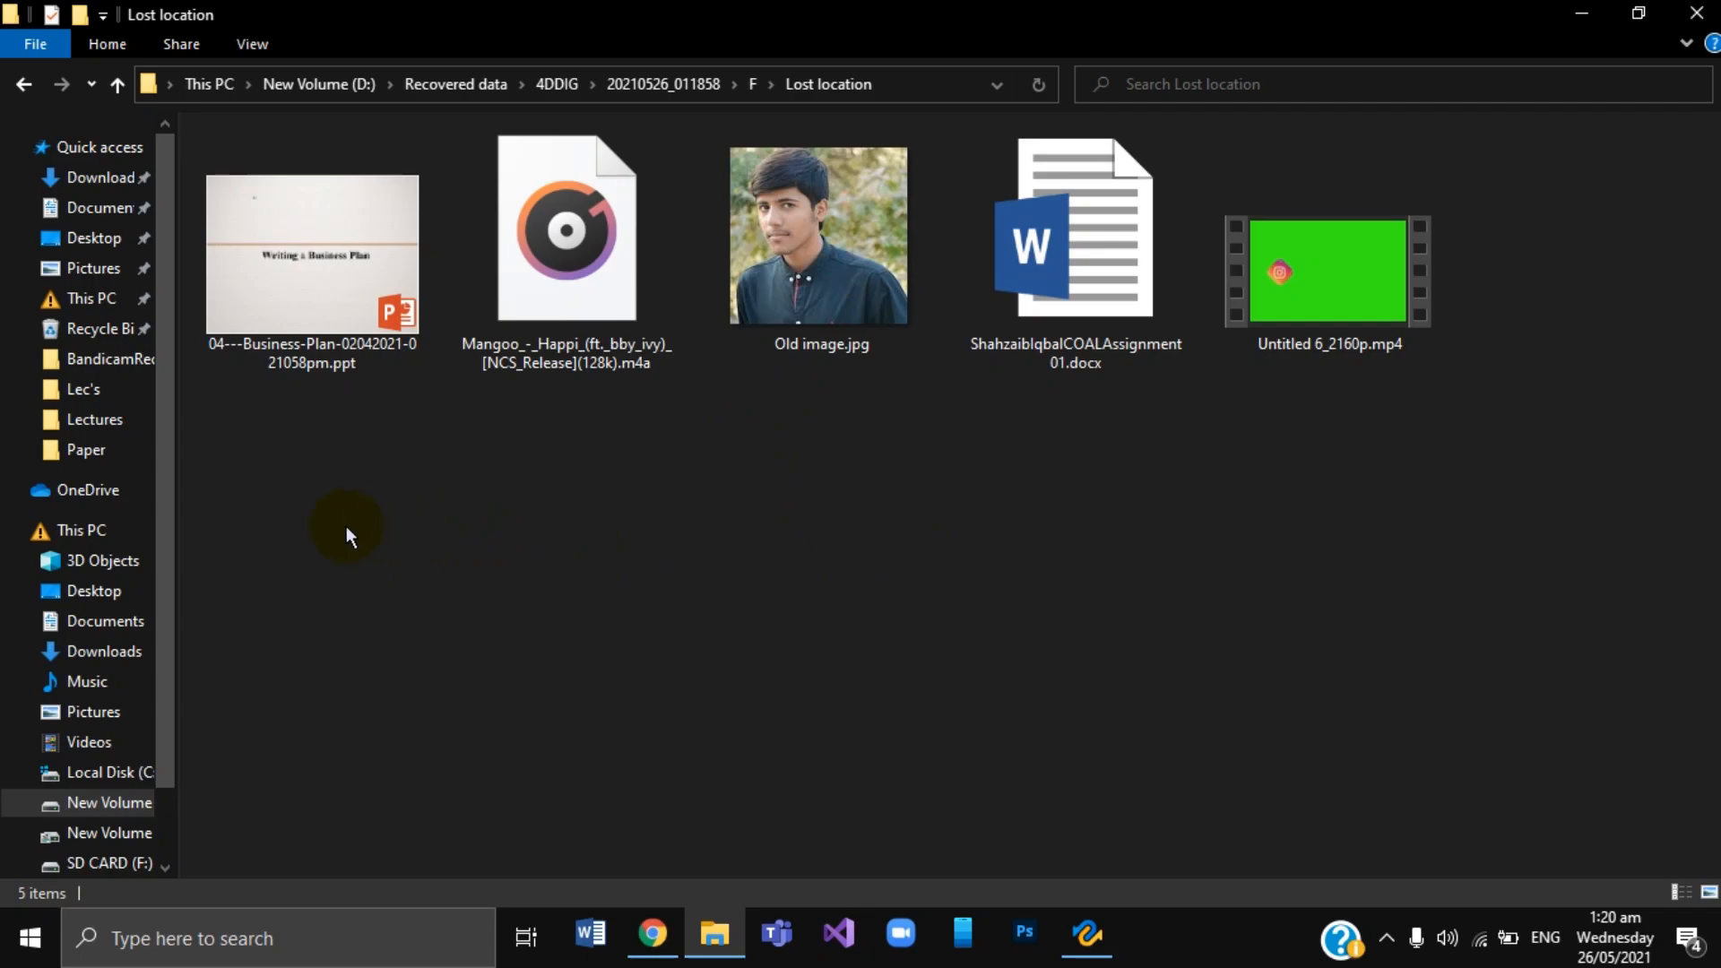
right_click(827, 527)
click(874, 237)
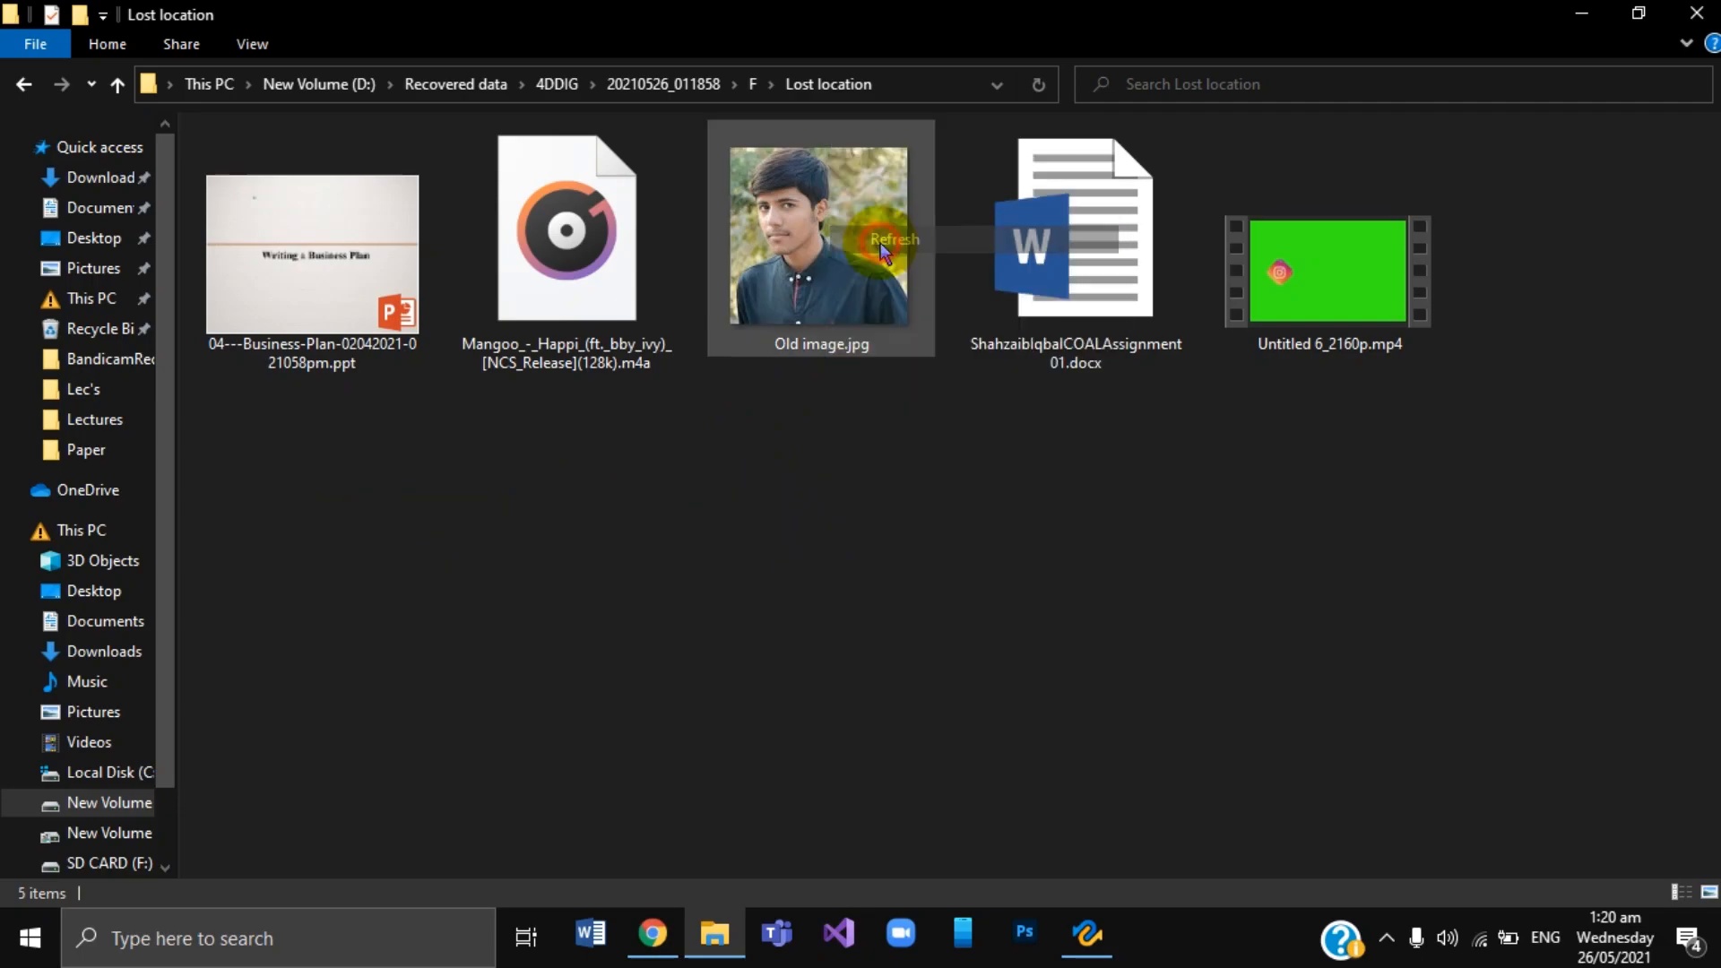